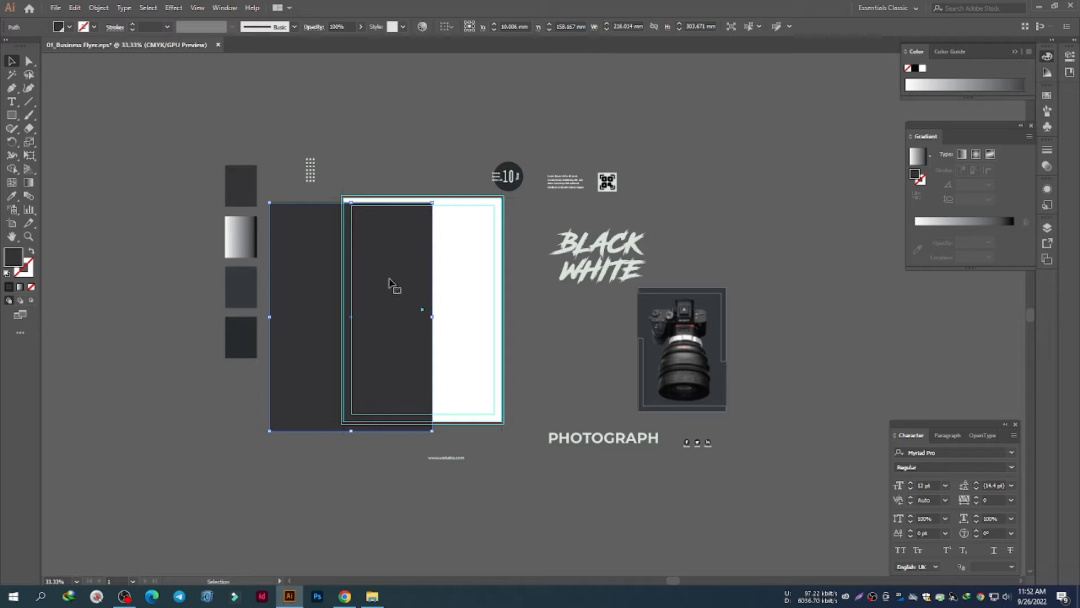
Step: Undo the last move of the dark background rectangle and align its centre to the artboard
key(ctrl+z)
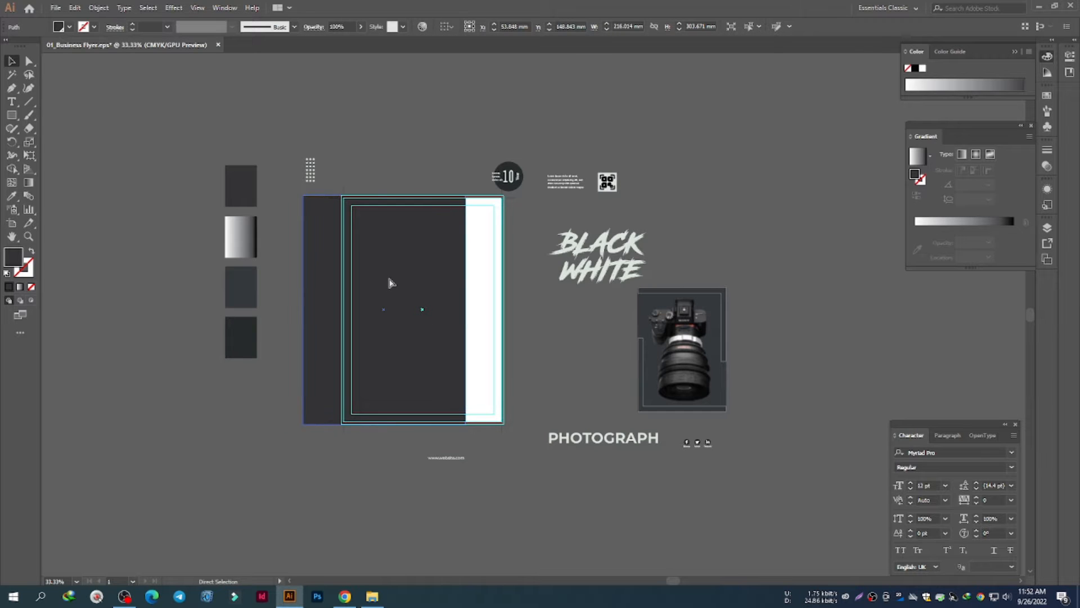
click(452, 29)
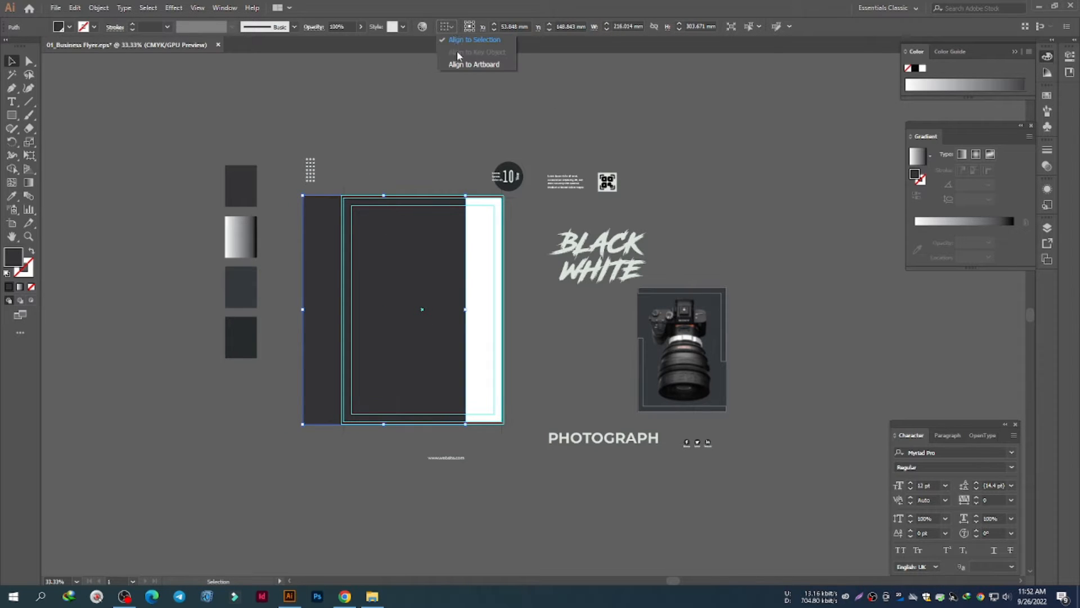
click(458, 63)
click(483, 27)
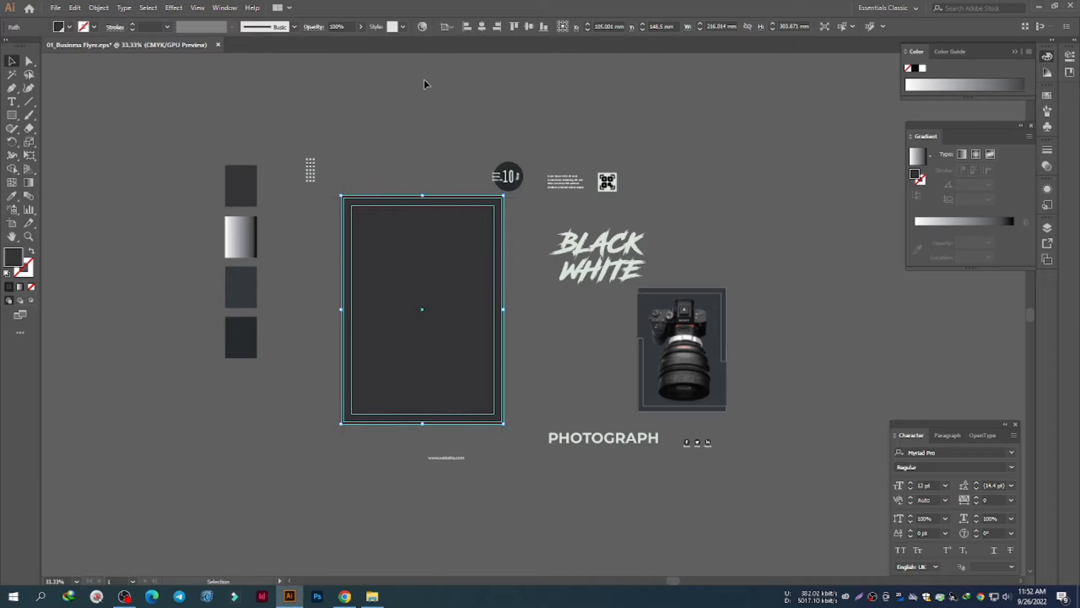
click(270, 234)
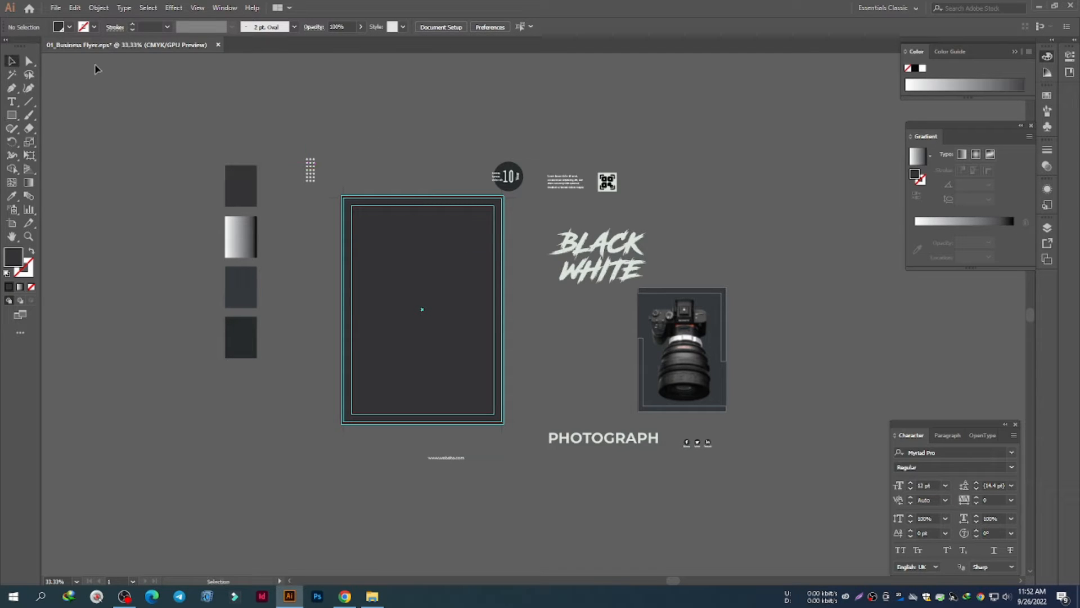
Step: Try to duplicate the dark rectangle in place and sample the white-to-black gradient swatch
click(456, 312)
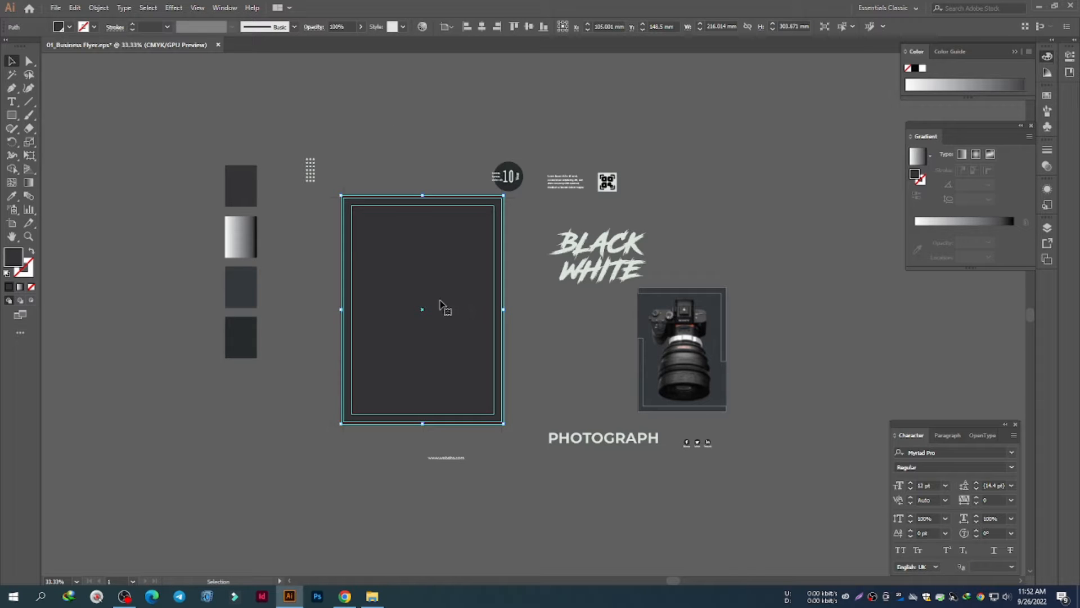
key(ctrl+shift+a)
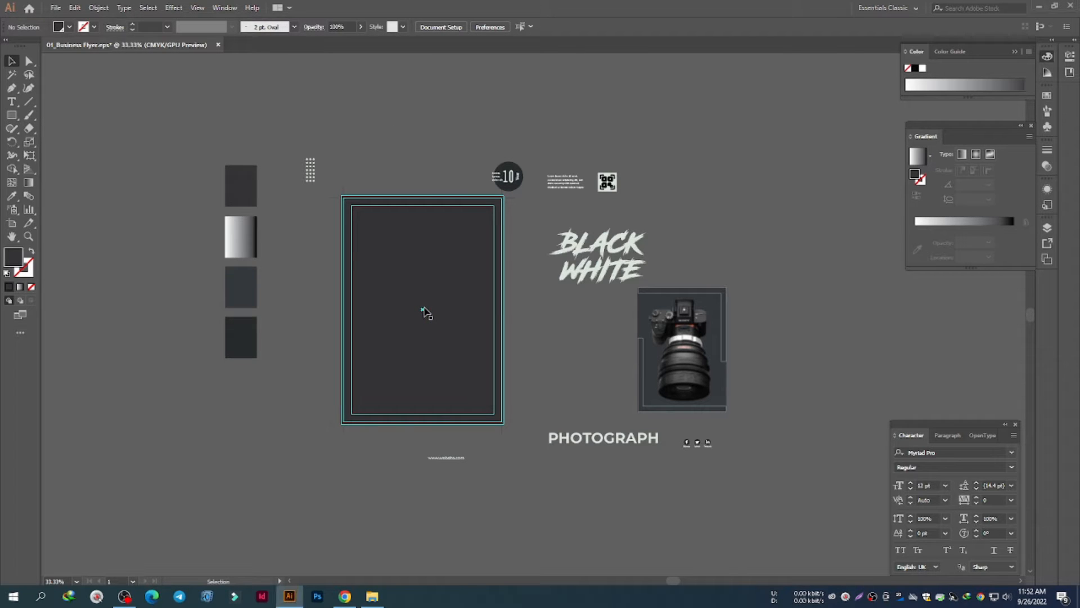
key(ctrl+c)
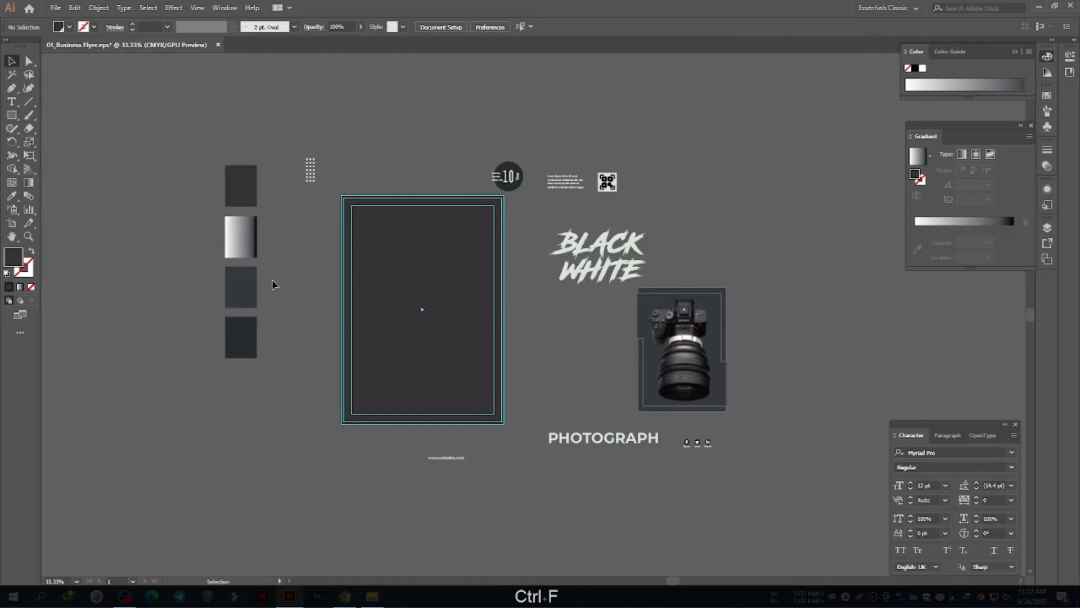
key(i)
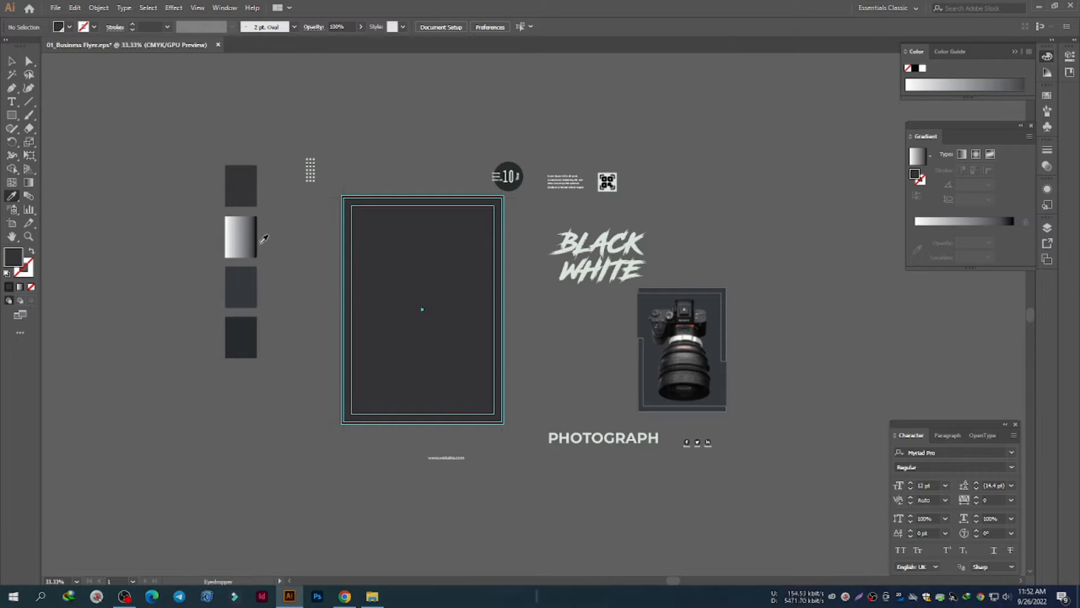
click(244, 237)
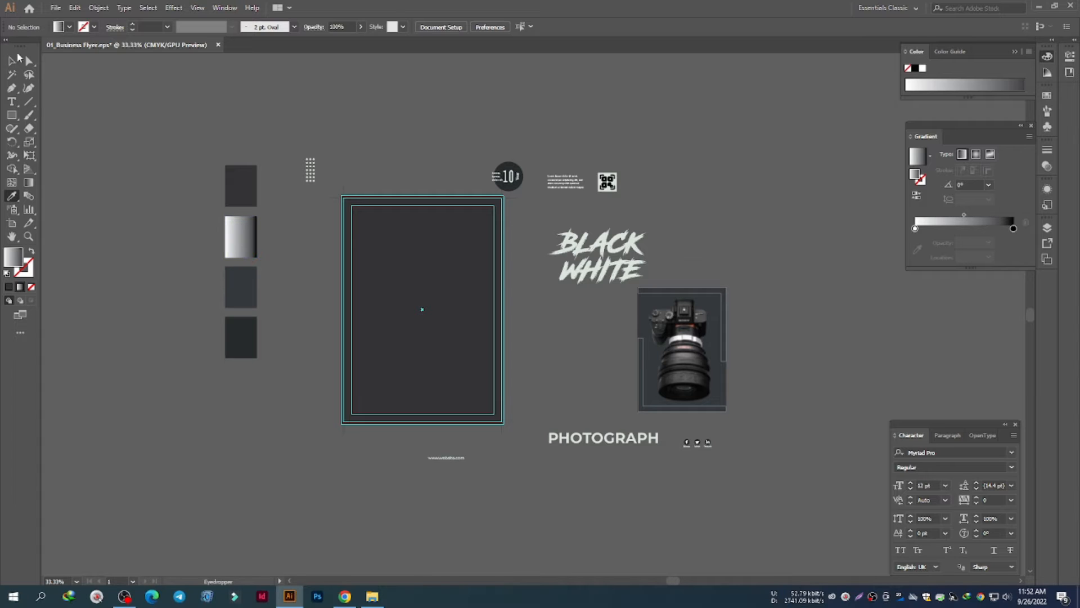
click(12, 61)
click(408, 310)
scroll(407, 310, up, 2)
drag(420, 294, 336, 294)
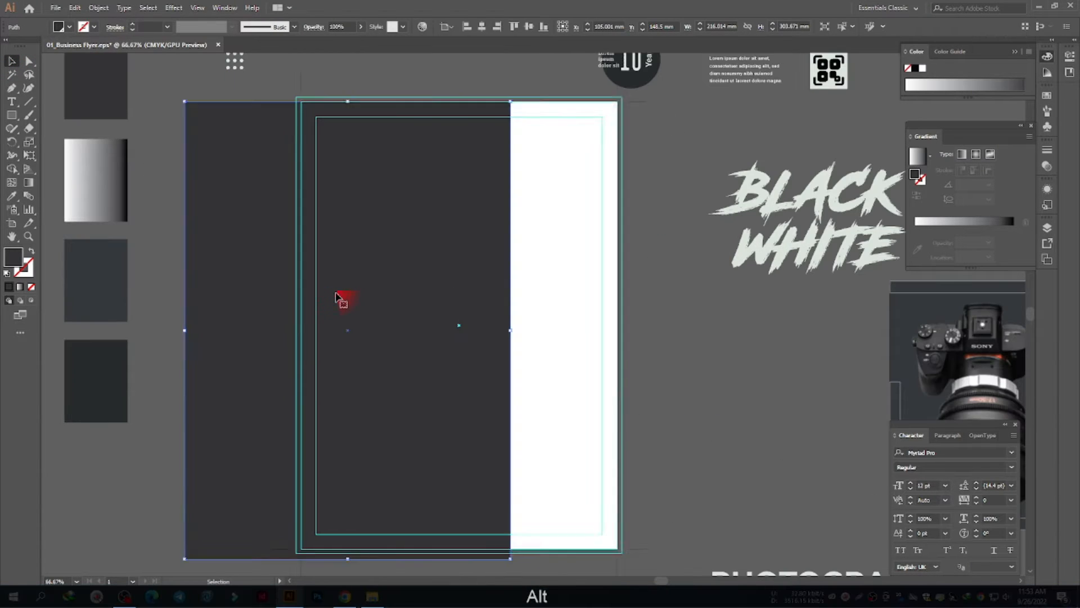
key(ctrl+z)
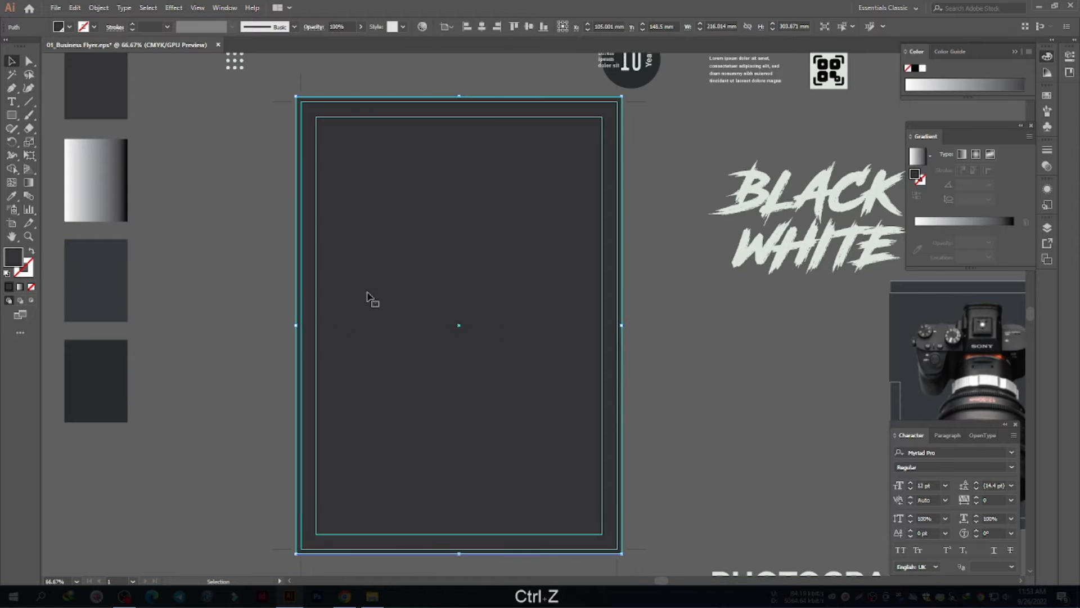
drag(436, 281, 311, 321)
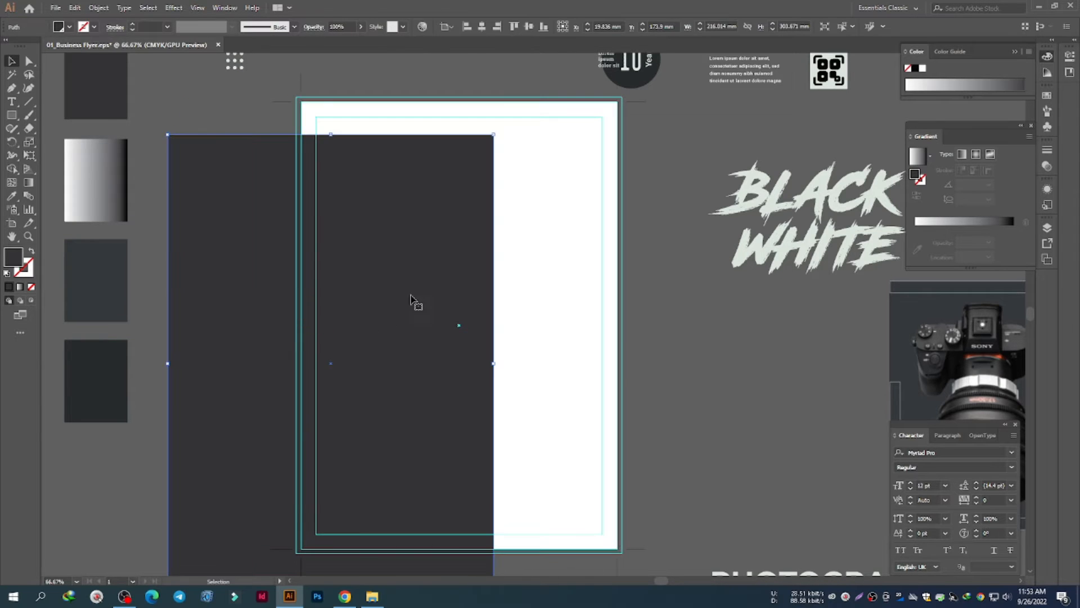
drag(410, 298, 450, 283)
click(579, 267)
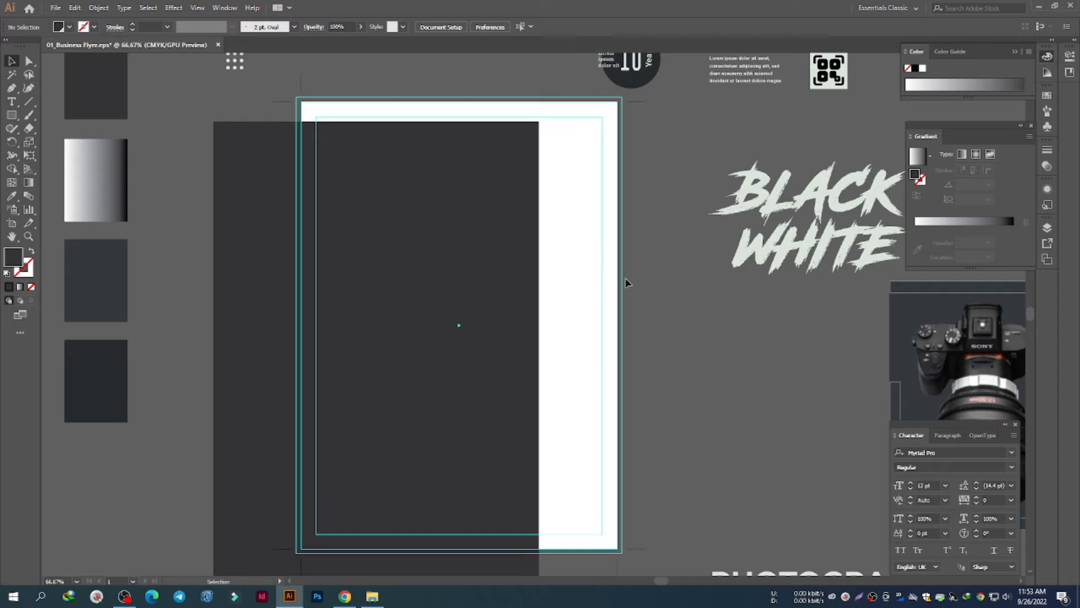
click(453, 271)
key(ctrl)
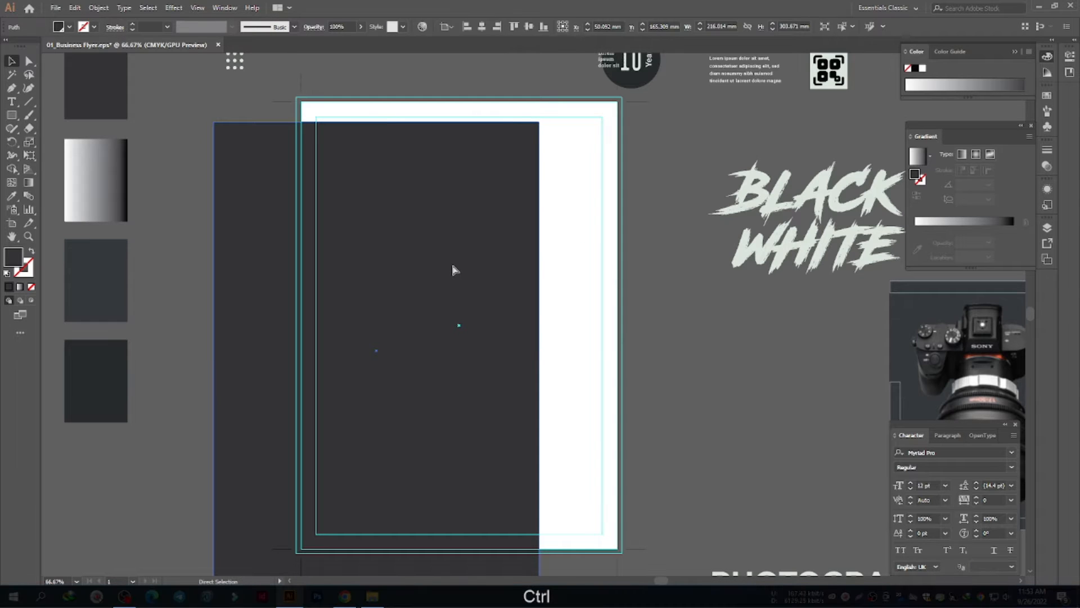
key(ctrl+z)
key(ctrl+z)
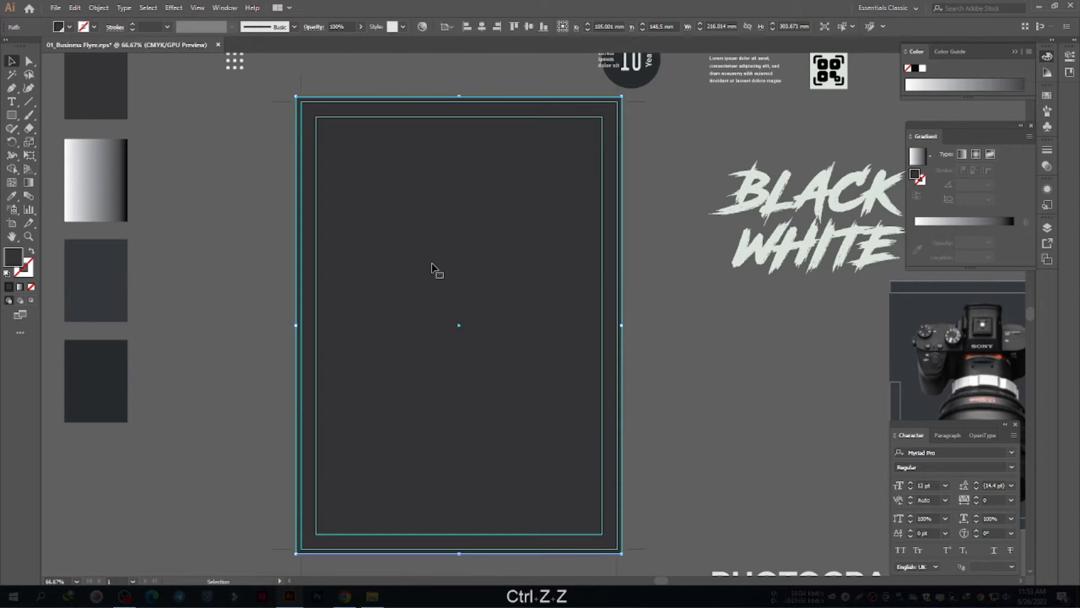
Step: Paste a copy of the dark rectangle in front, shift it aside and fill it with the sampled white-to-black gradient swatch
key(ctrl+c)
key(ctrl+f)
drag(434, 254, 598, 282)
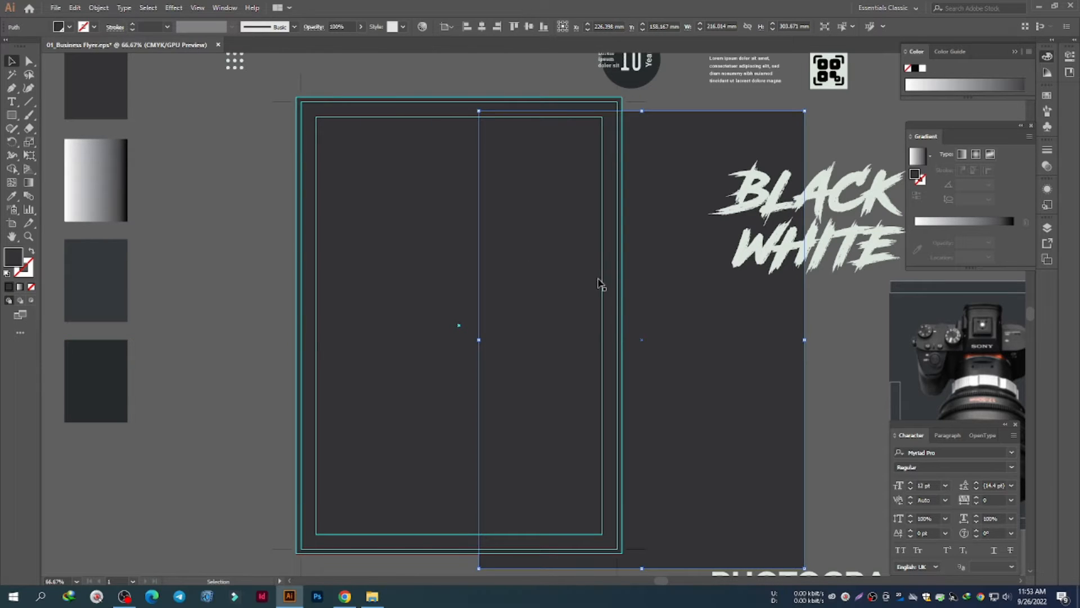
key(i)
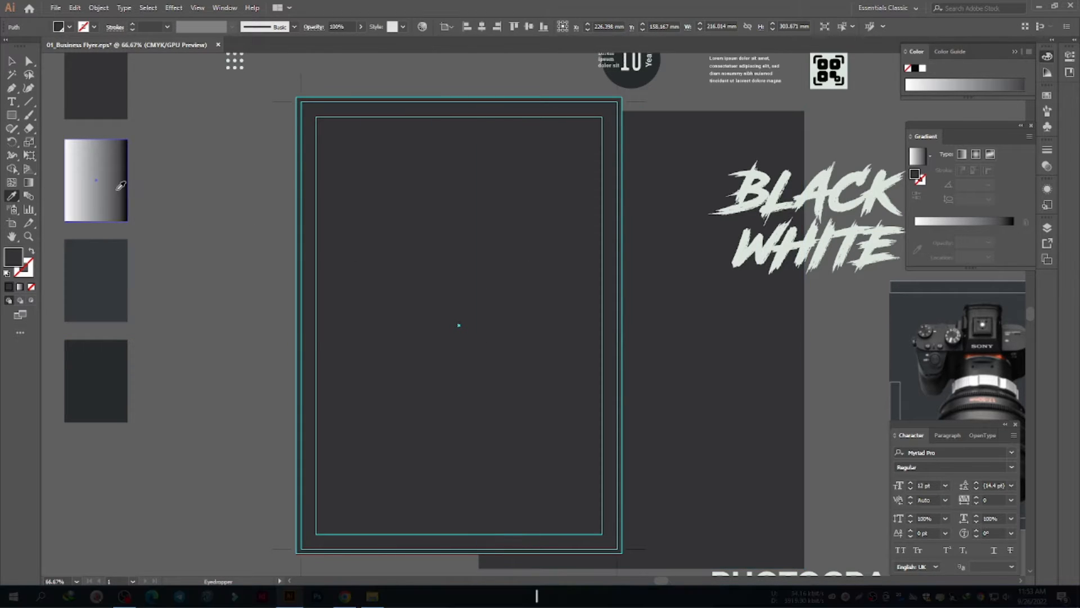
click(124, 184)
key(v)
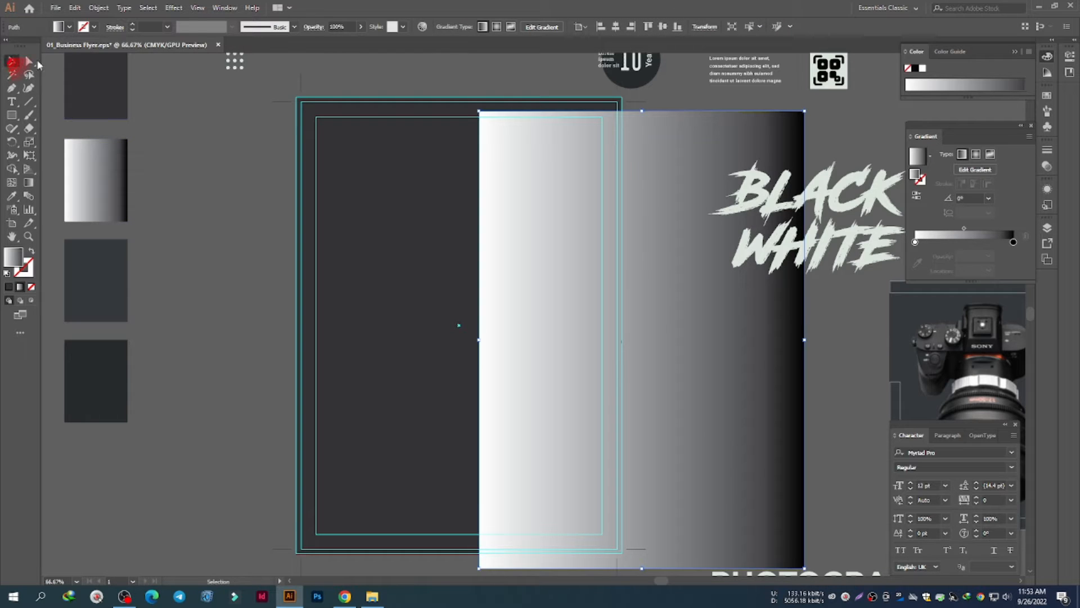
Step: Centre the gradient rectangle horizontally and vertically on the artboard
click(615, 27)
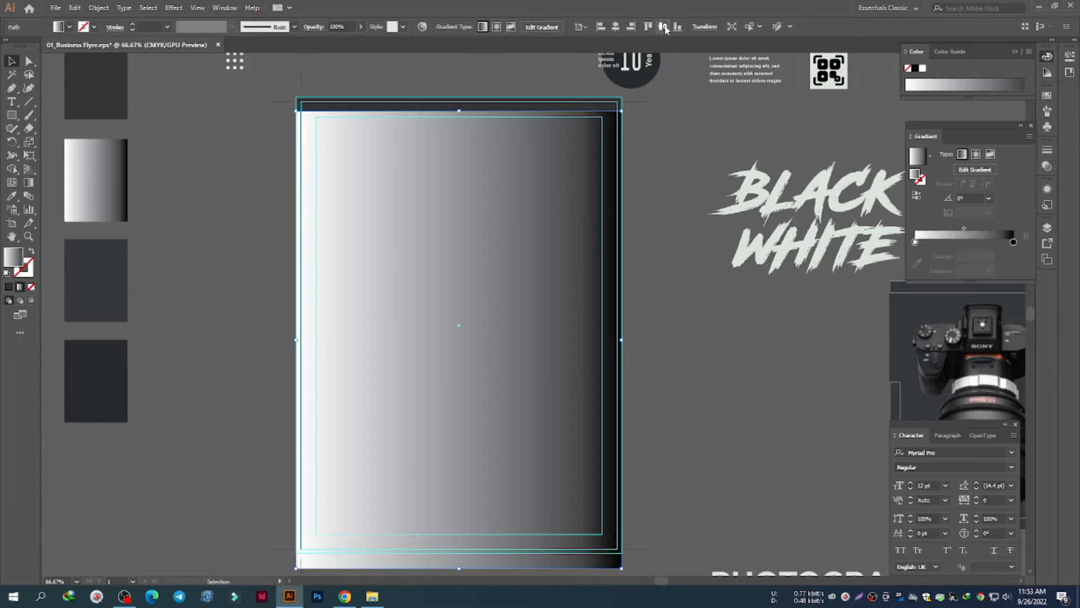
click(662, 26)
click(665, 333)
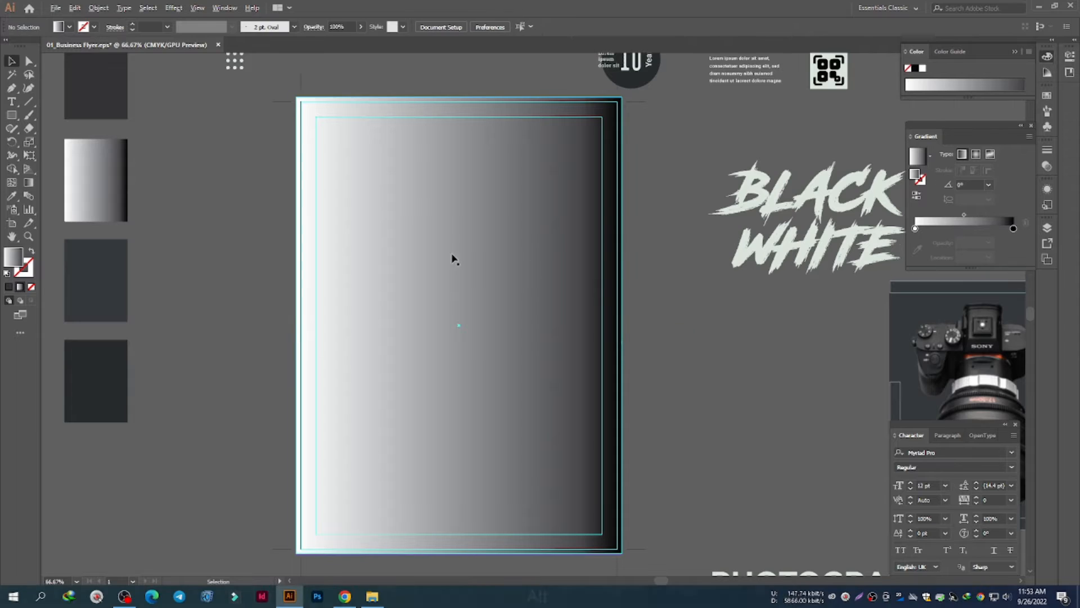
Step: Open the transparency settings of the gradient rectangle on the artboard
scroll(411, 255, down, 2)
click(445, 252)
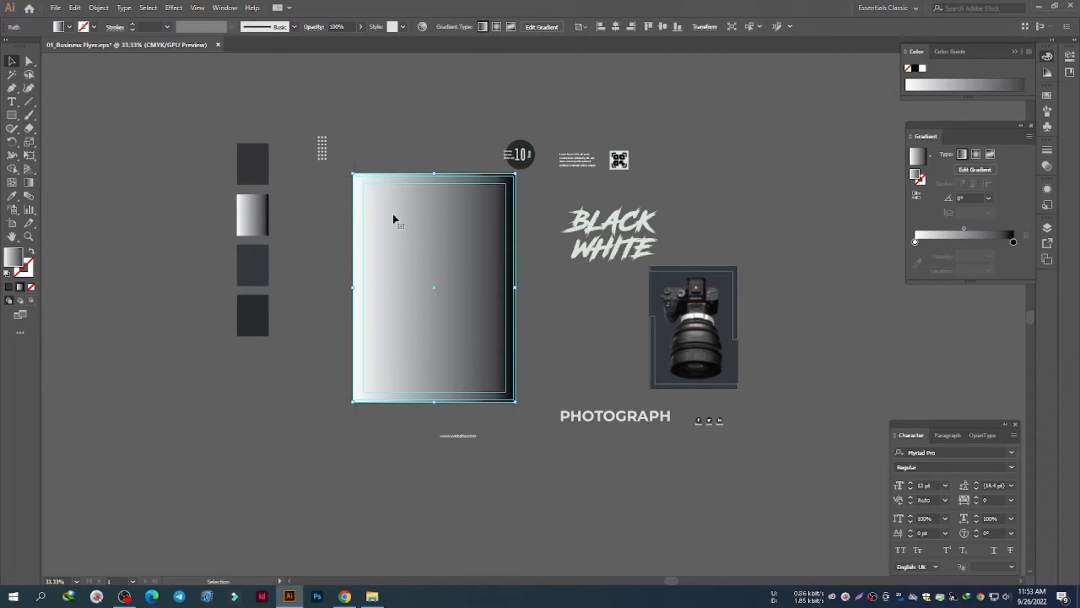
click(315, 27)
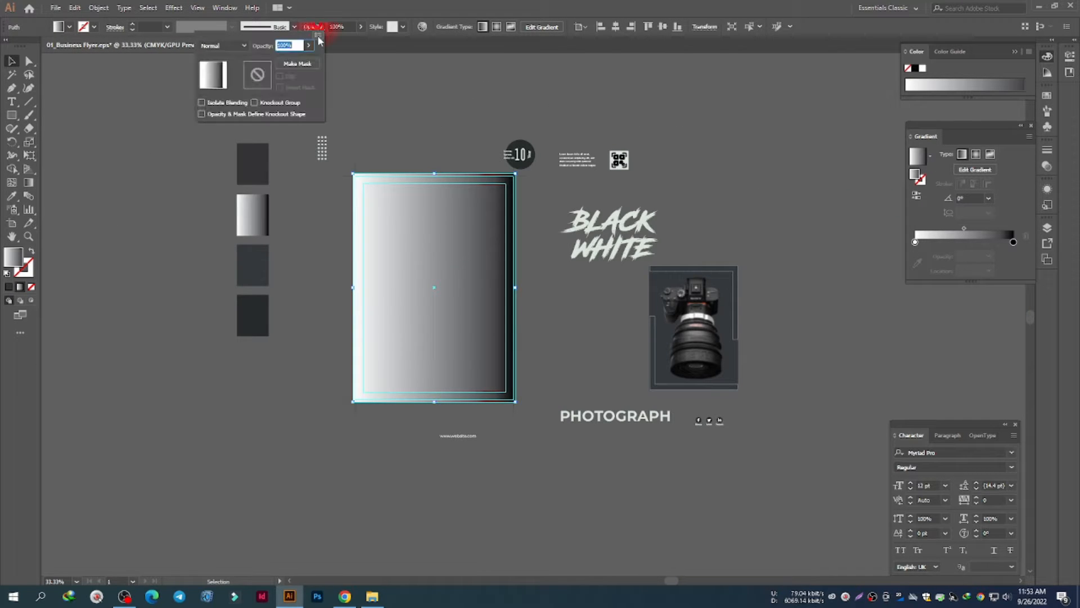
Step: Try the Multiply, Screen and Overlay blend modes on the gradient rectangle
click(223, 45)
click(220, 86)
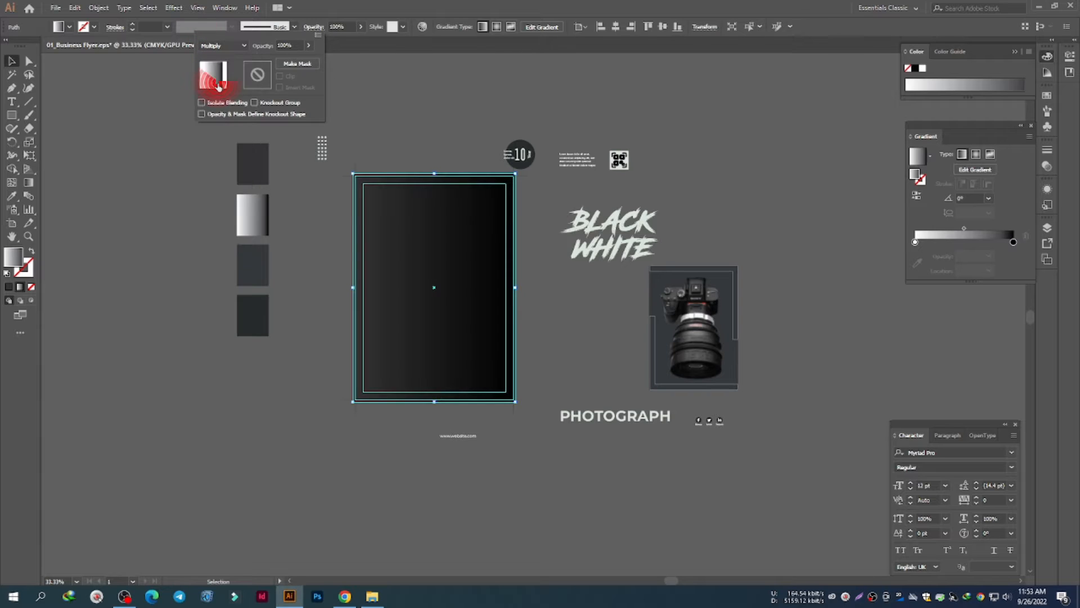
click(216, 43)
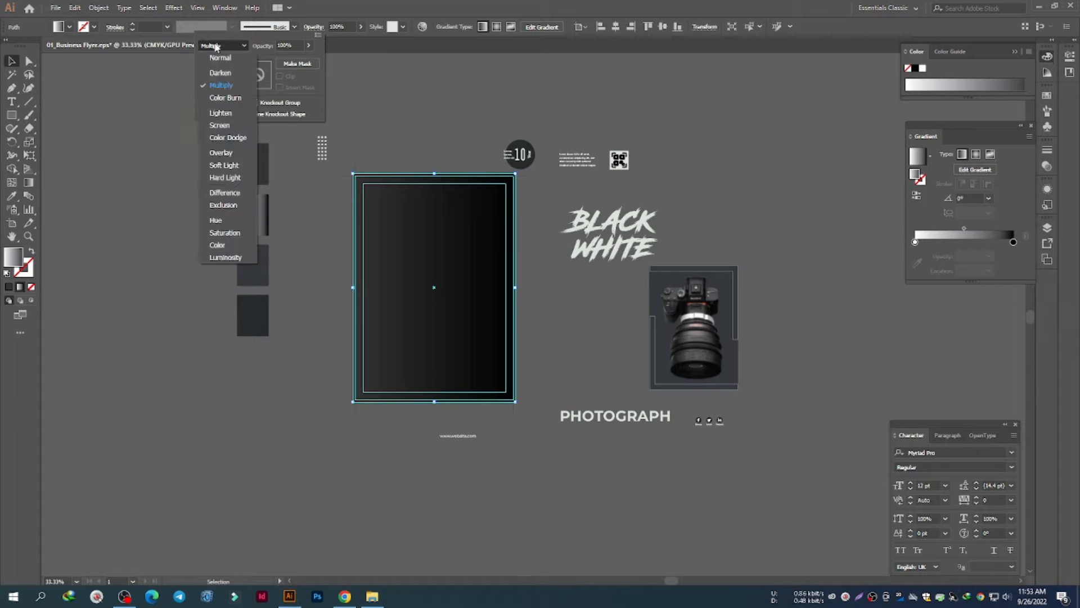
click(220, 125)
click(220, 49)
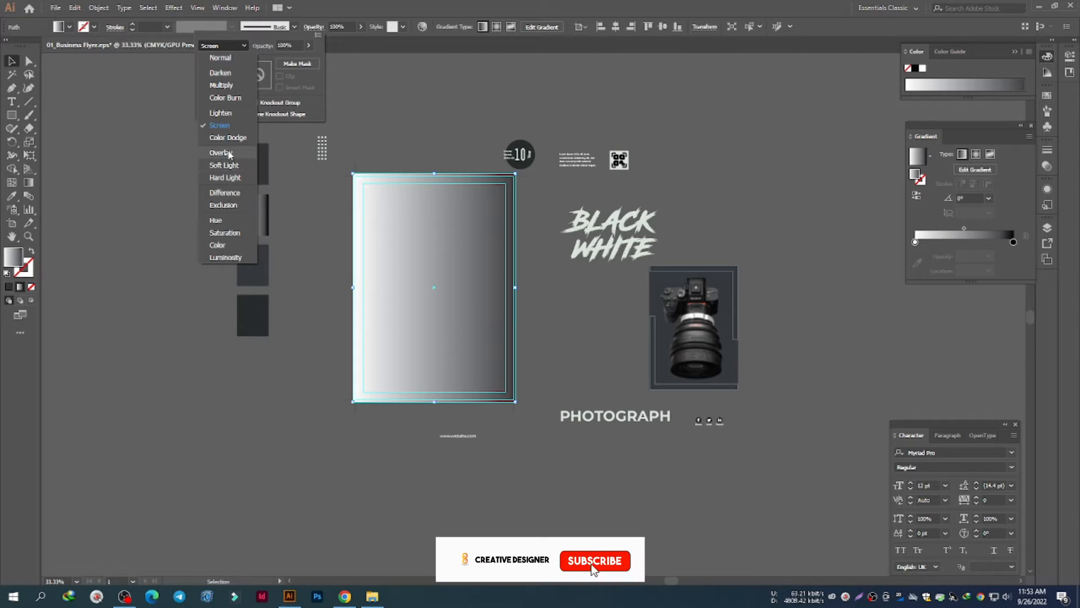
click(229, 154)
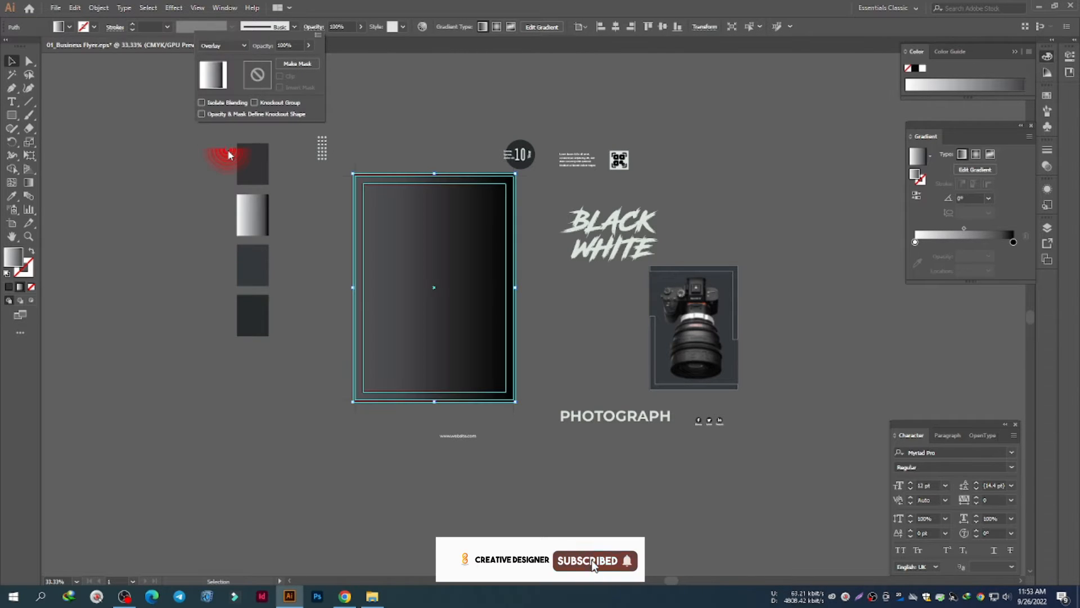
click(219, 46)
click(221, 126)
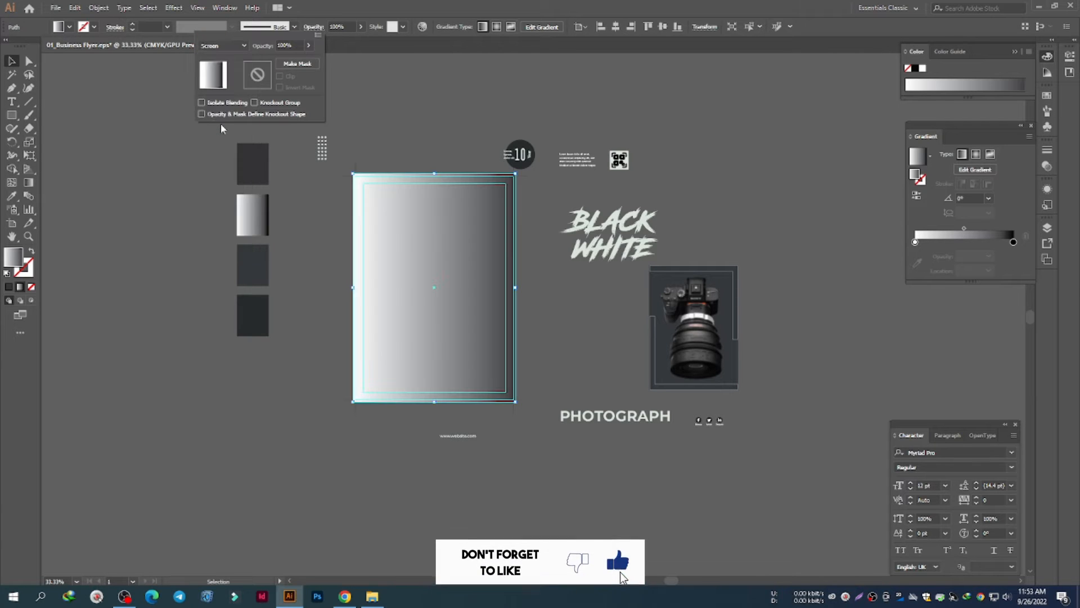
Step: Set the gradient rectangle's blend mode to Hue and deselect it
click(219, 45)
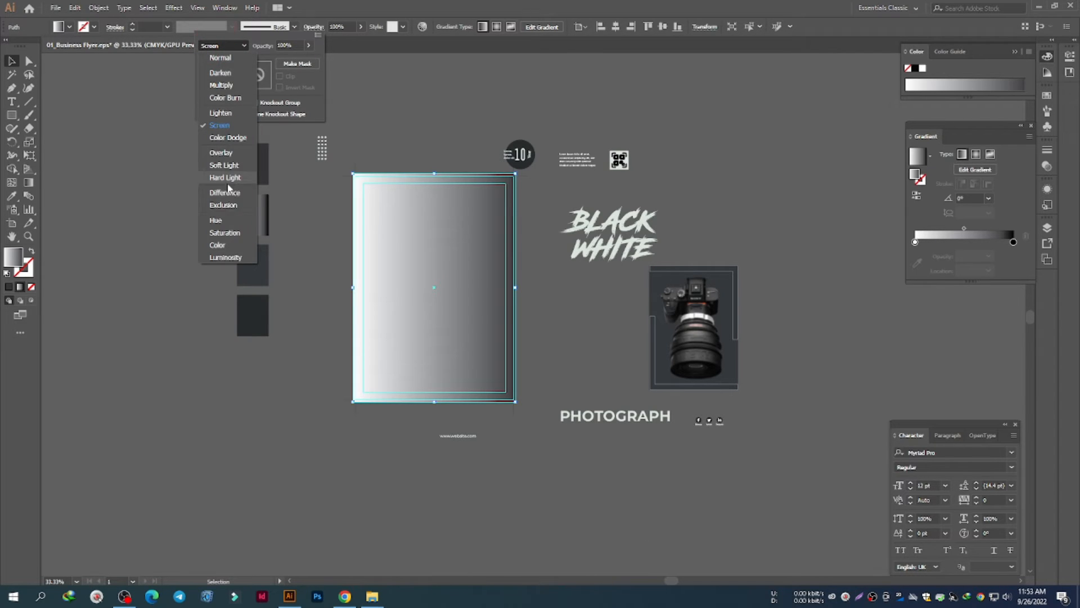
click(228, 218)
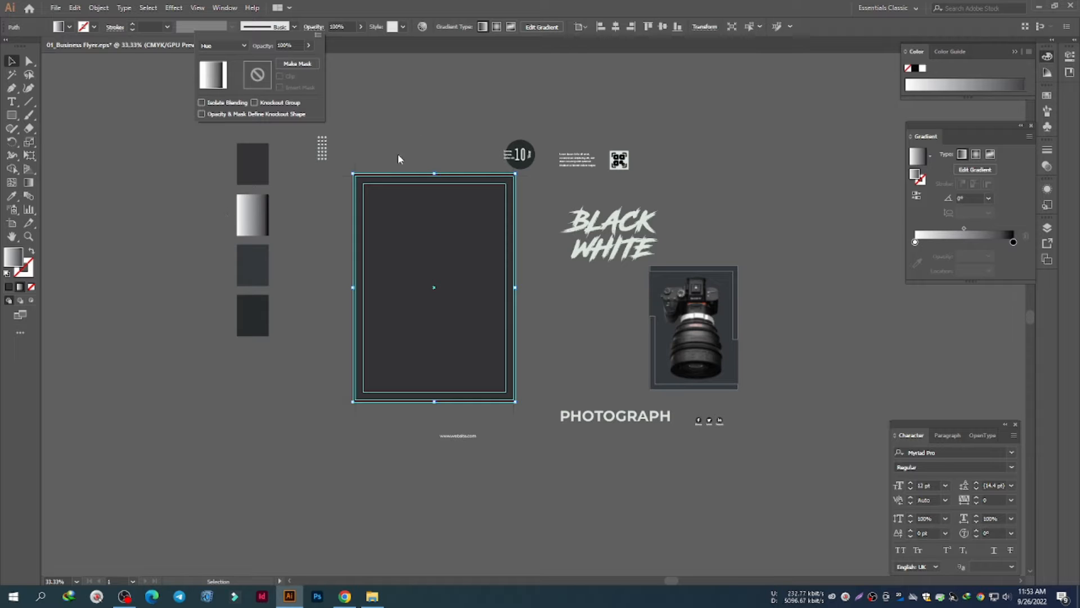
click(422, 113)
click(422, 113)
Step: Examine how the gradient overlay blends with the dark flyer background
scroll(470, 236, up, 3)
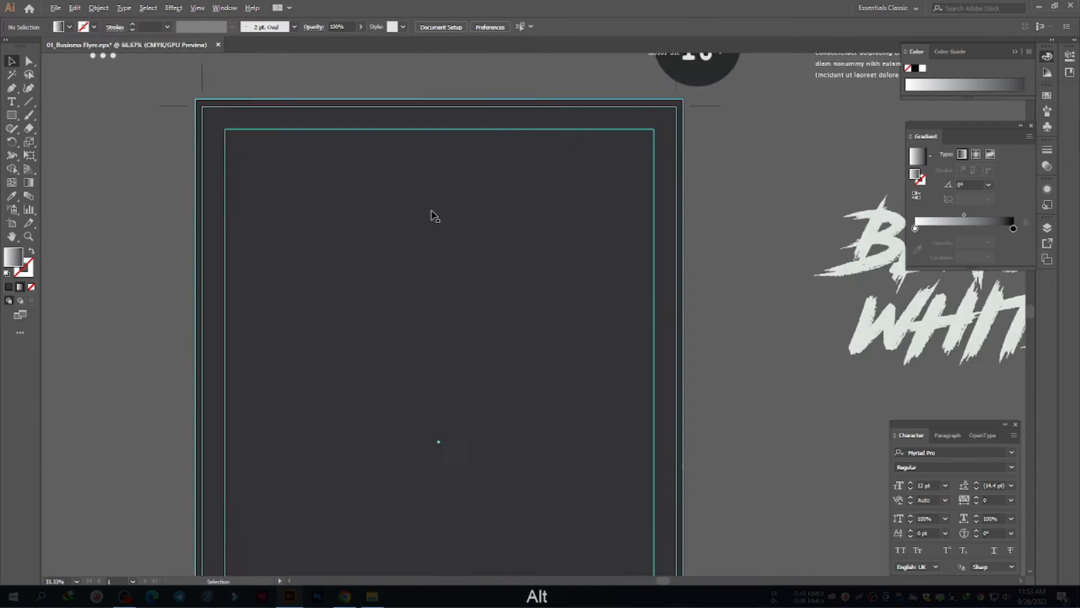
scroll(435, 216, up, 1)
scroll(429, 212, down, 3)
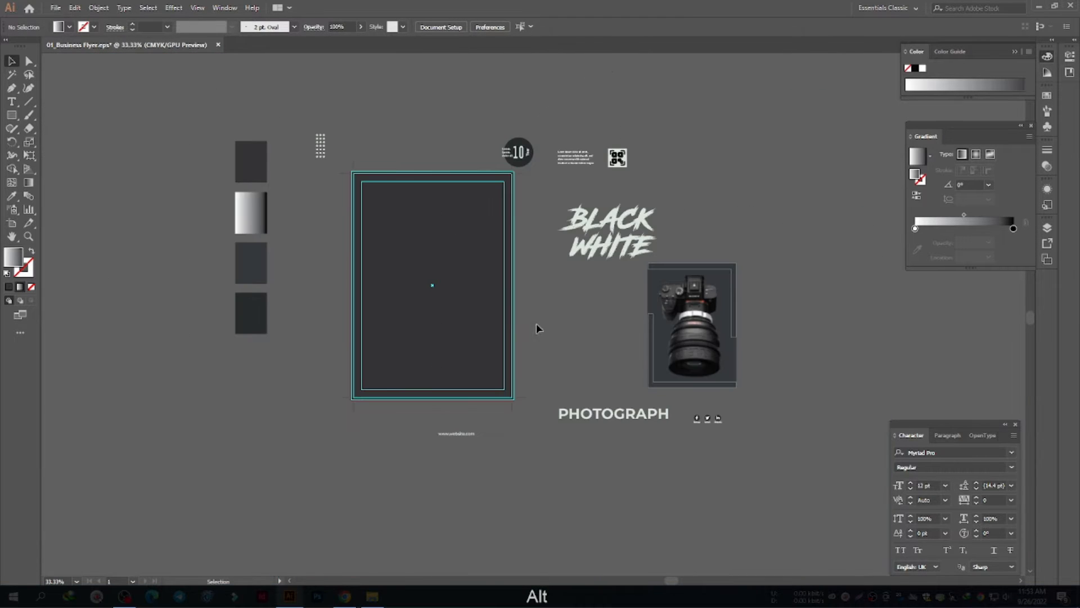
drag(531, 316, 476, 313)
scroll(410, 242, up, 2)
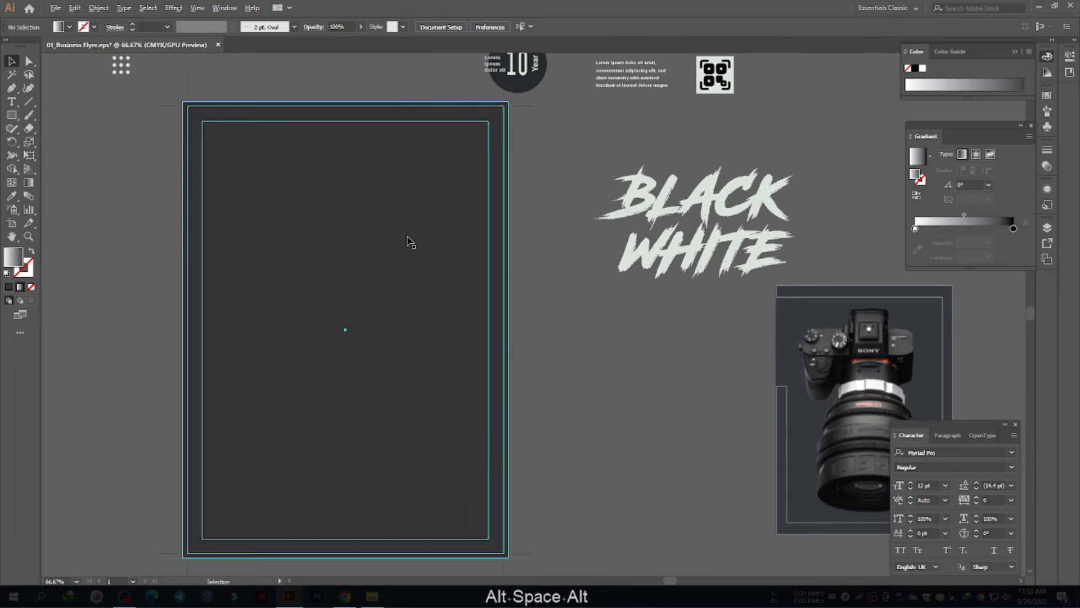
scroll(410, 242, down, 1)
scroll(411, 242, down, 1)
scroll(411, 242, up, 1)
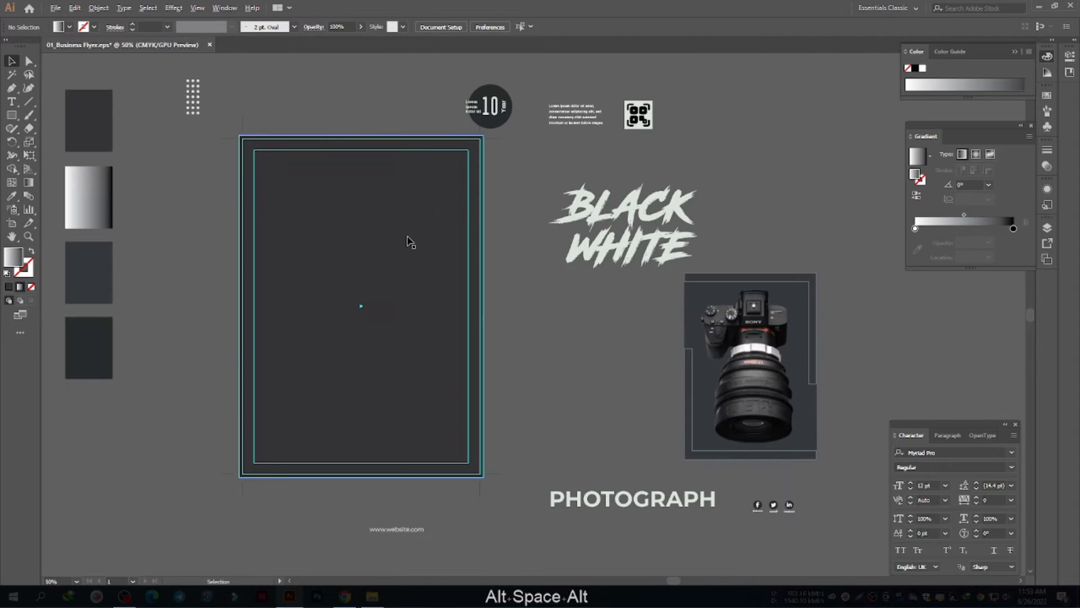
Step: Centre the camera image group horizontally and vertically on the artboard
click(764, 374)
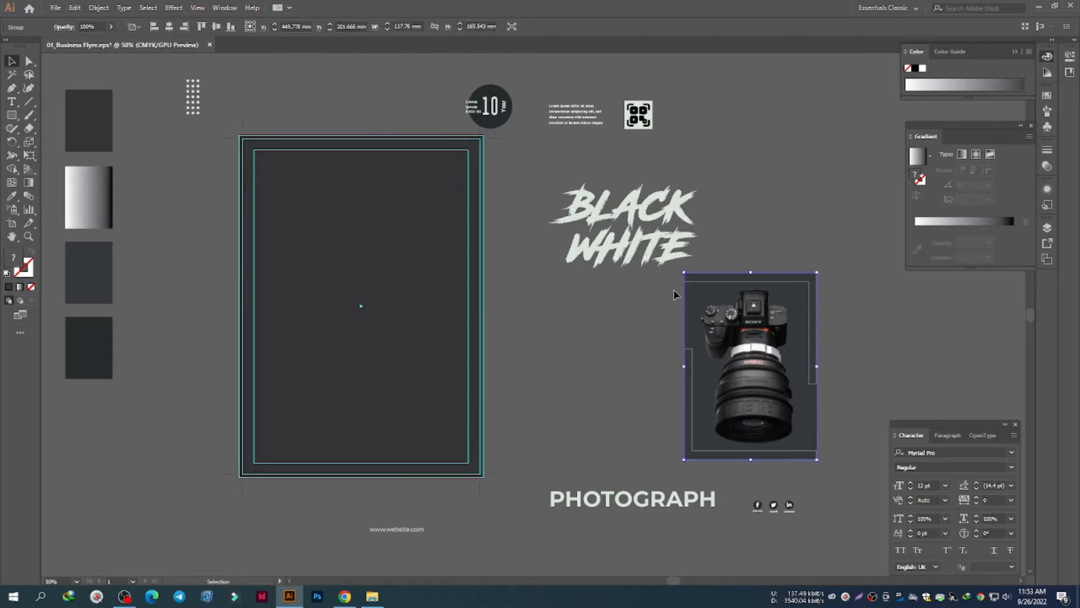
click(170, 27)
click(216, 27)
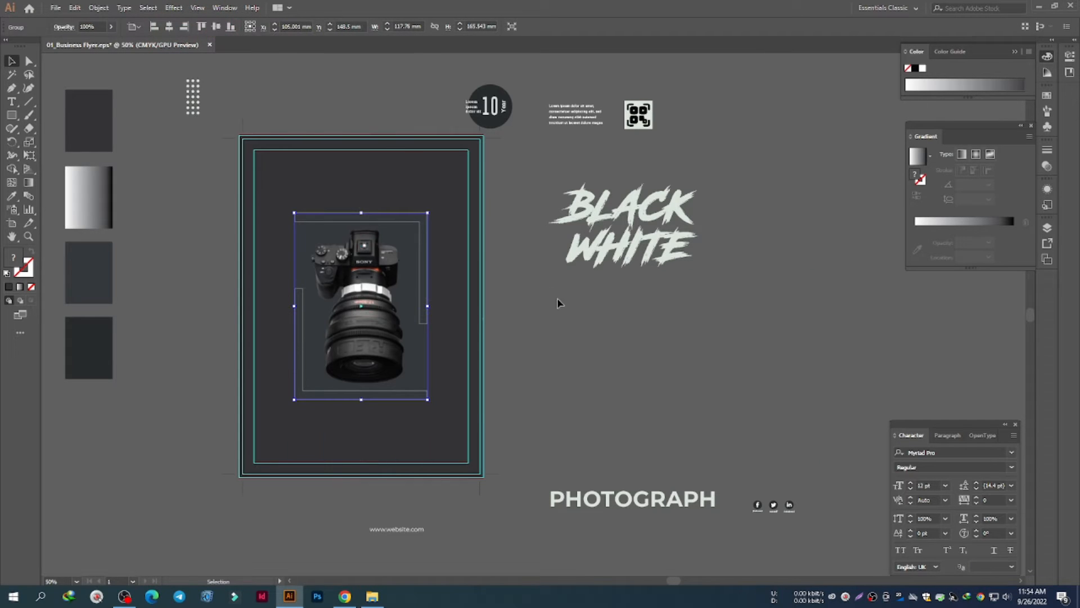
Step: Move the BLACK WHITE title onto the lower half of the camera lens and centre it horizontally on the artboard
click(578, 328)
click(633, 247)
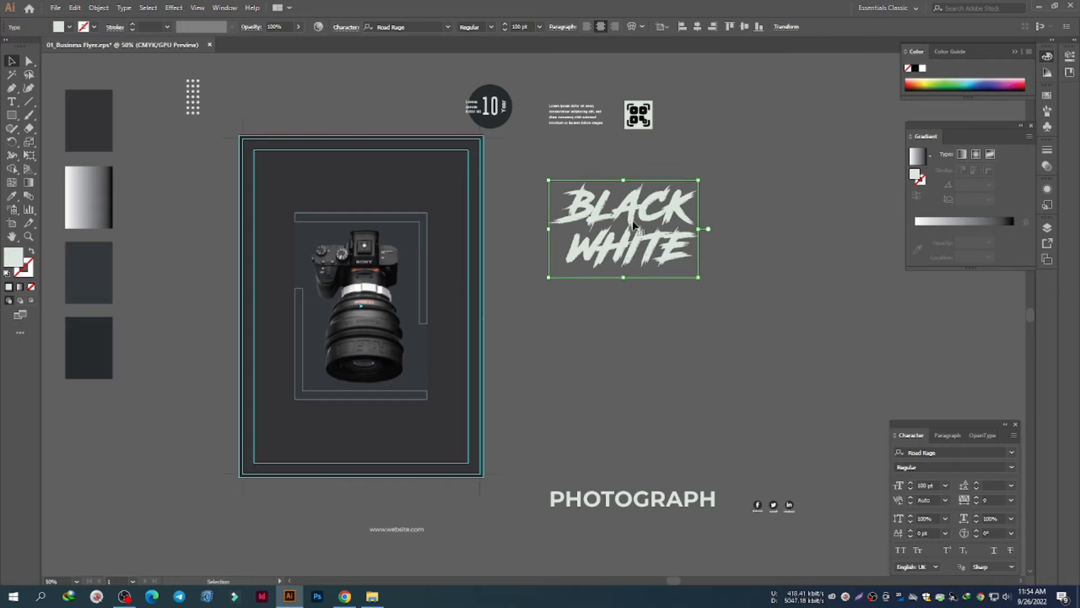
click(699, 28)
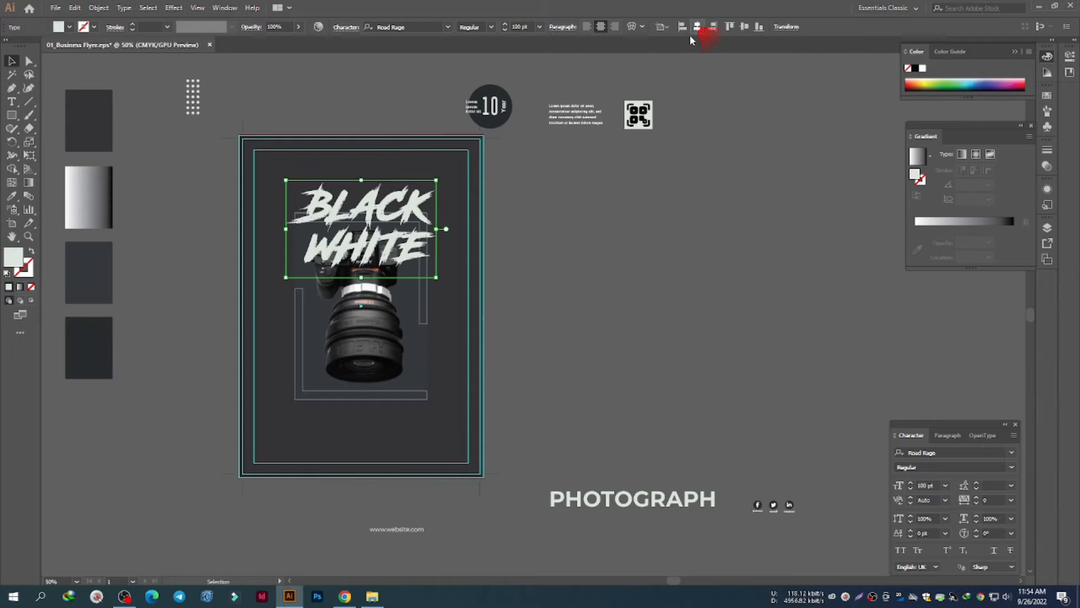
drag(371, 220, 360, 355)
scroll(358, 368, up, 2)
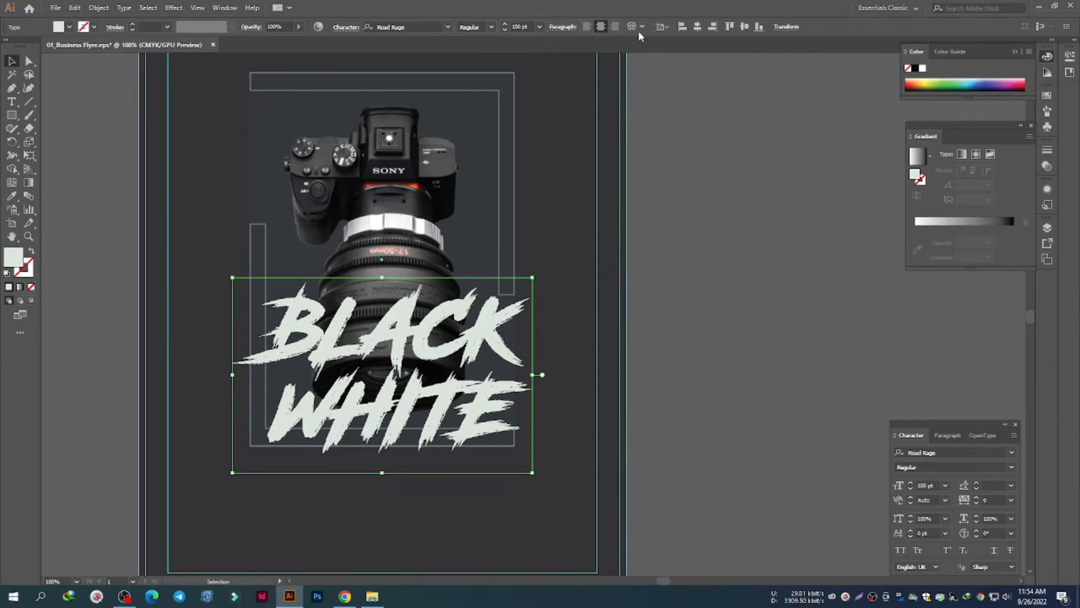
click(698, 28)
click(777, 363)
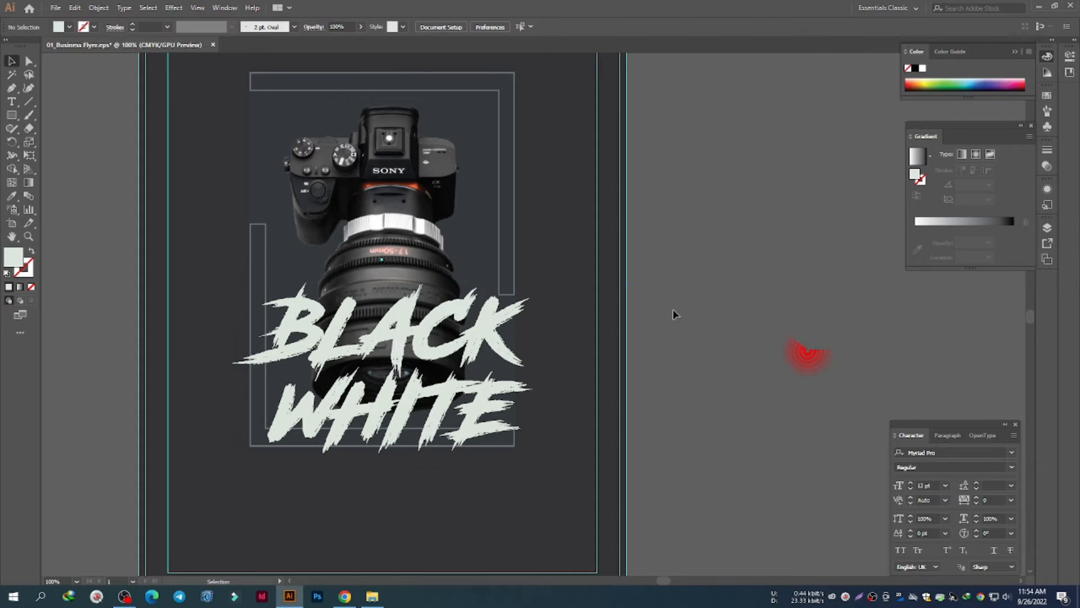
Step: Place the white dot pattern against the flyer's left and right margin guides, level with the camera lens
scroll(632, 298, down, 2)
key(alt+space)
drag(703, 223, 651, 271)
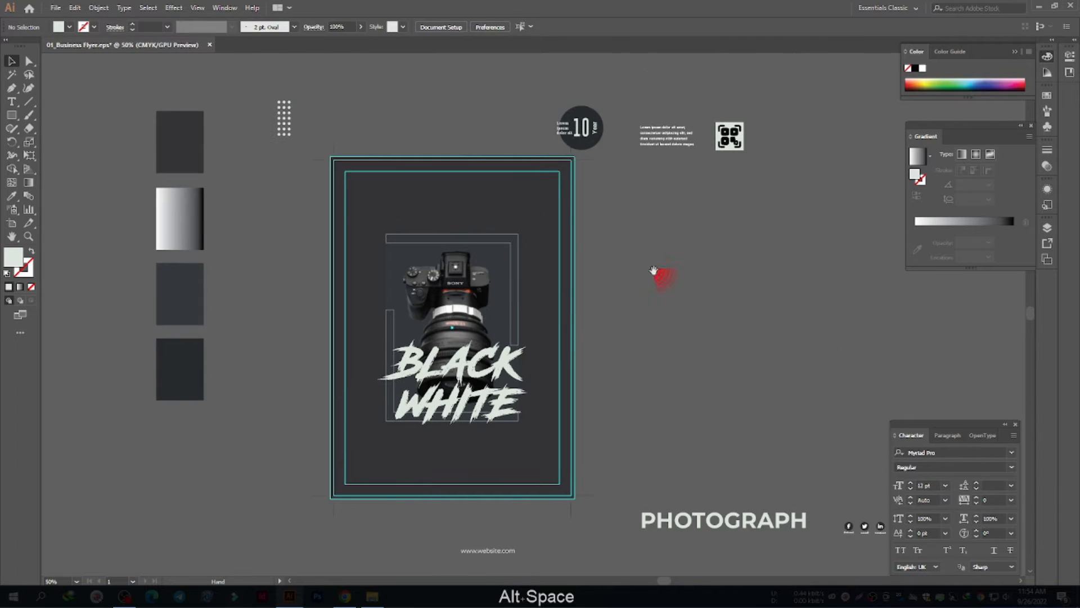
drag(290, 118, 555, 330)
scroll(555, 331, up, 3)
scroll(540, 334, up, 1)
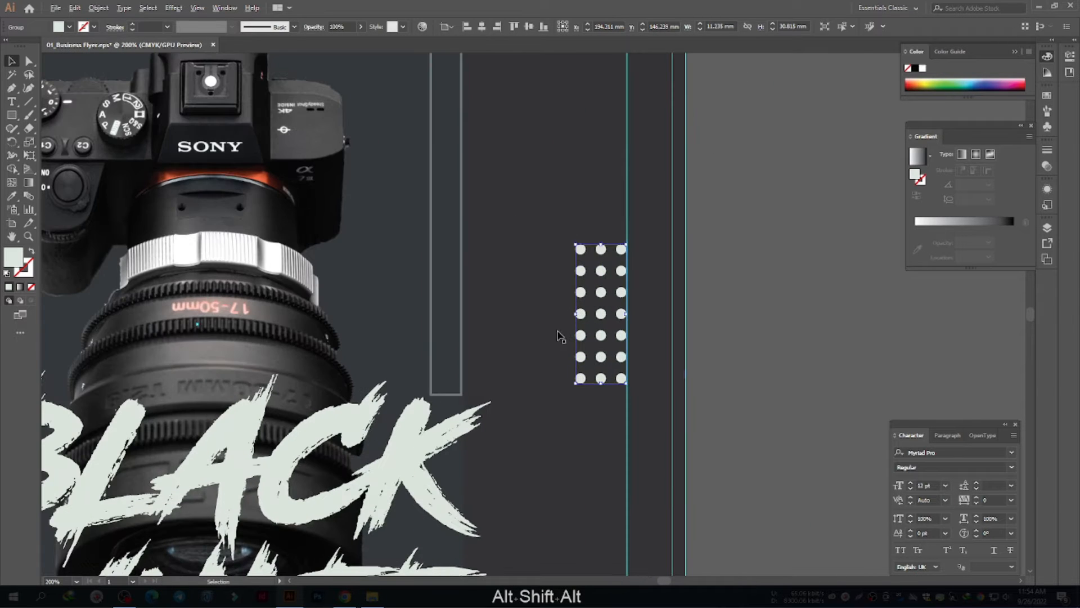
scroll(559, 332, down, 3)
click(718, 313)
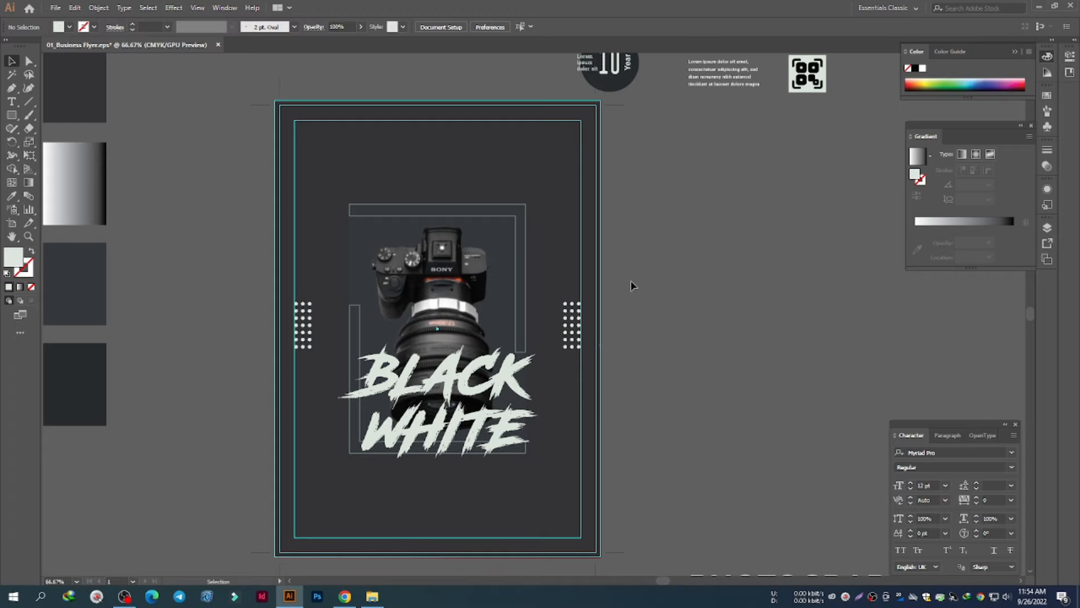
scroll(677, 279, down, 1)
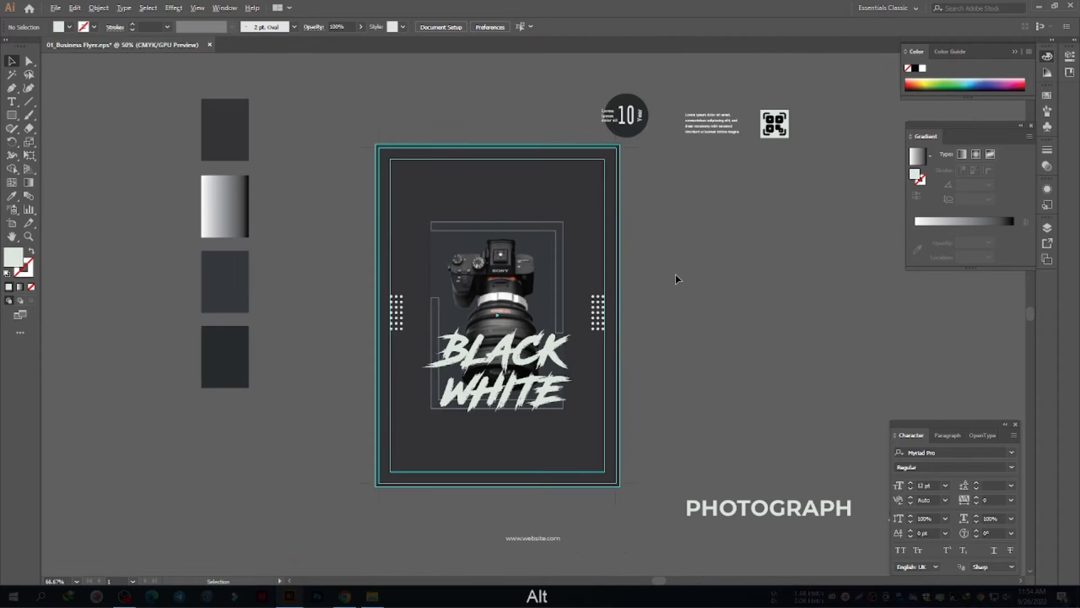
Step: Draw a rectangle about 129 × 26 mm below the title and fill it with the darkest colour swatch
drag(771, 278, 755, 274)
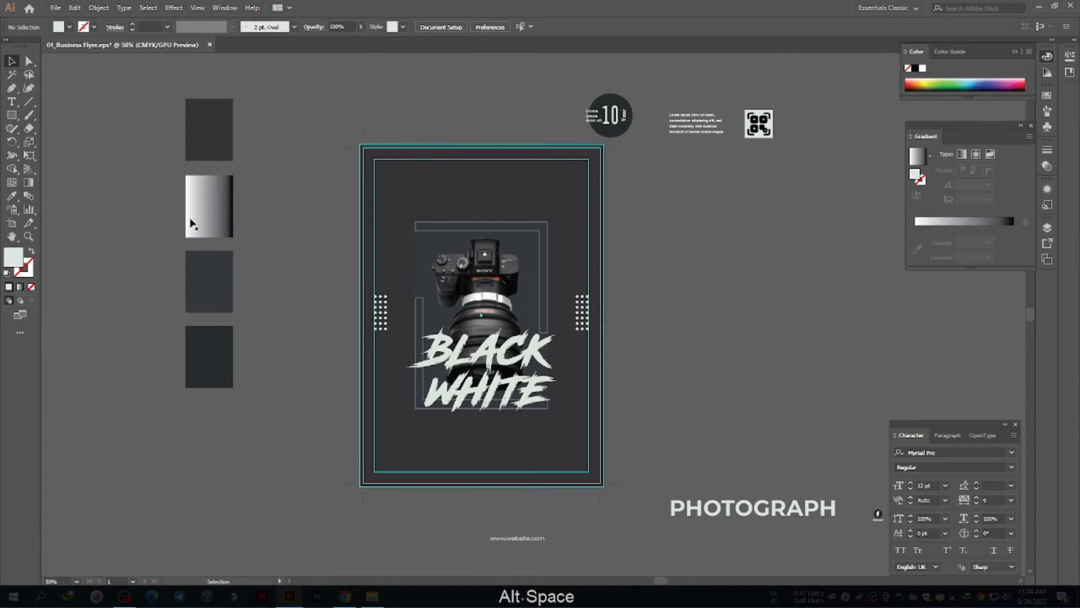
click(282, 232)
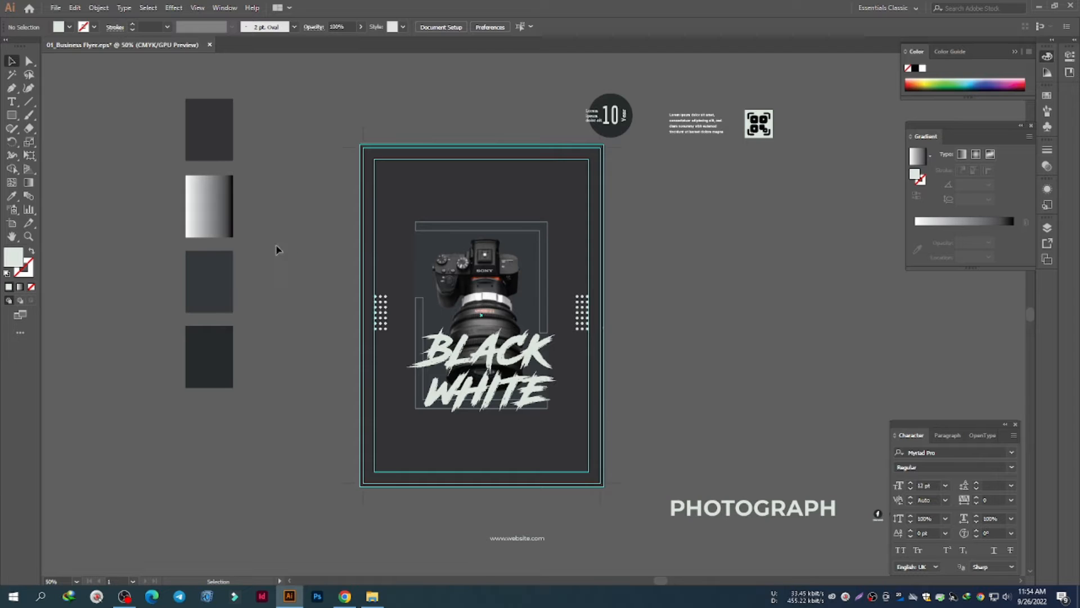
click(10, 116)
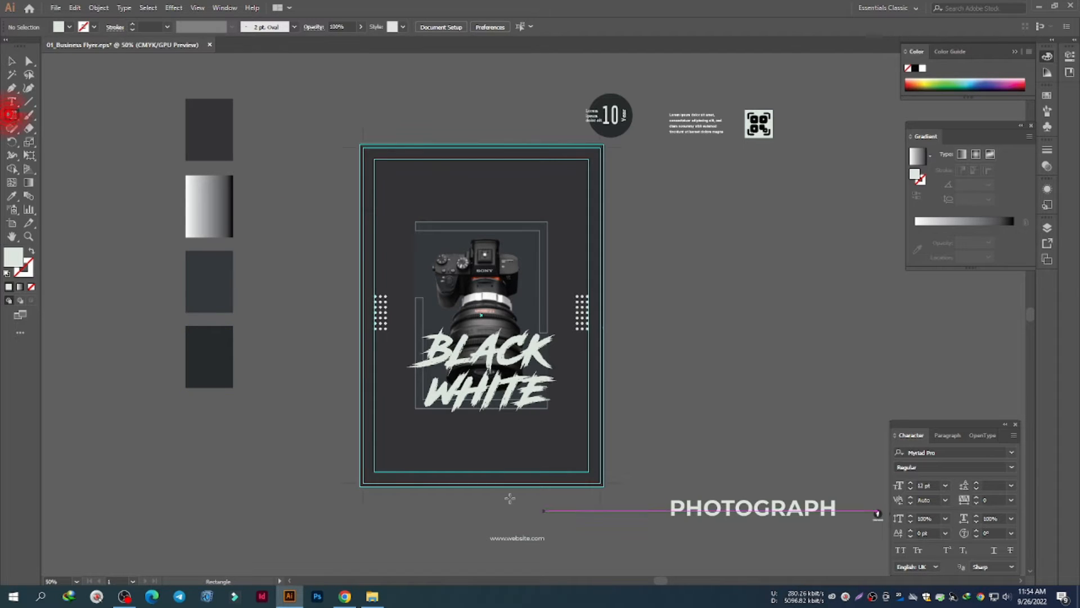
drag(411, 425, 557, 453)
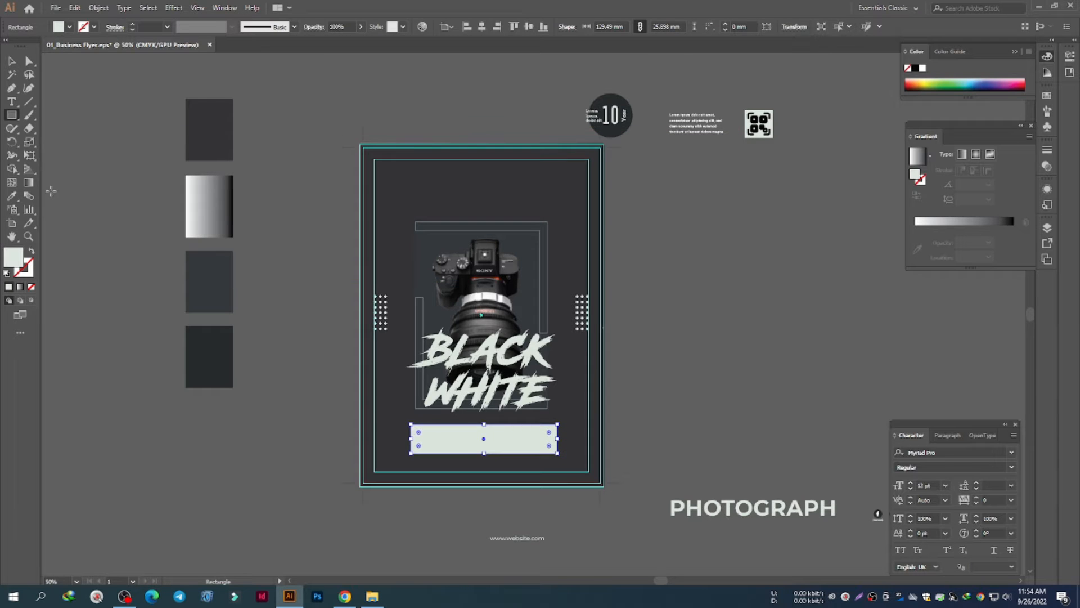
key(i)
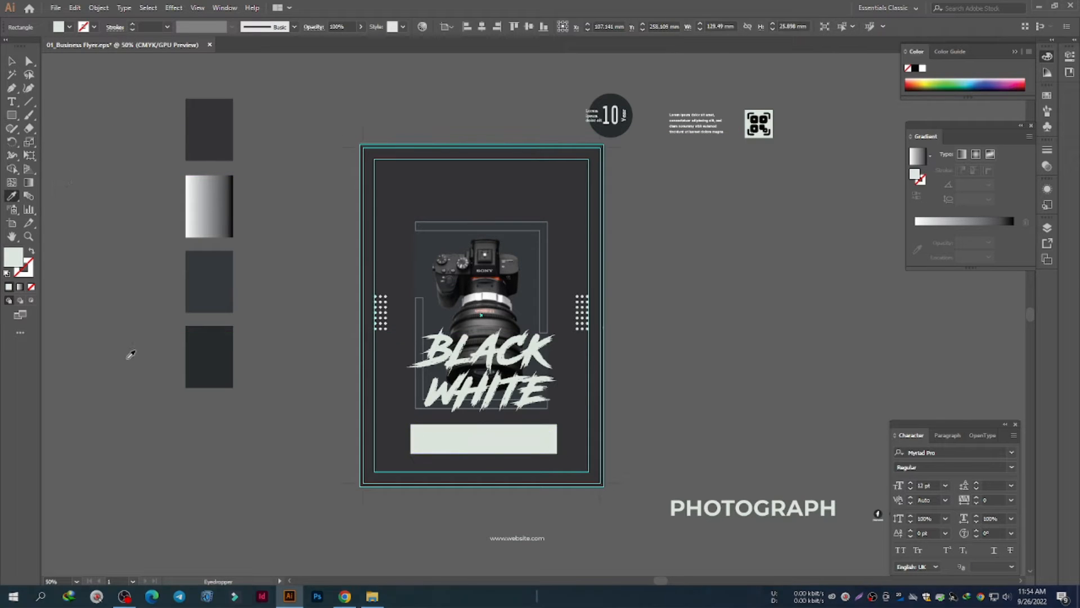
click(216, 355)
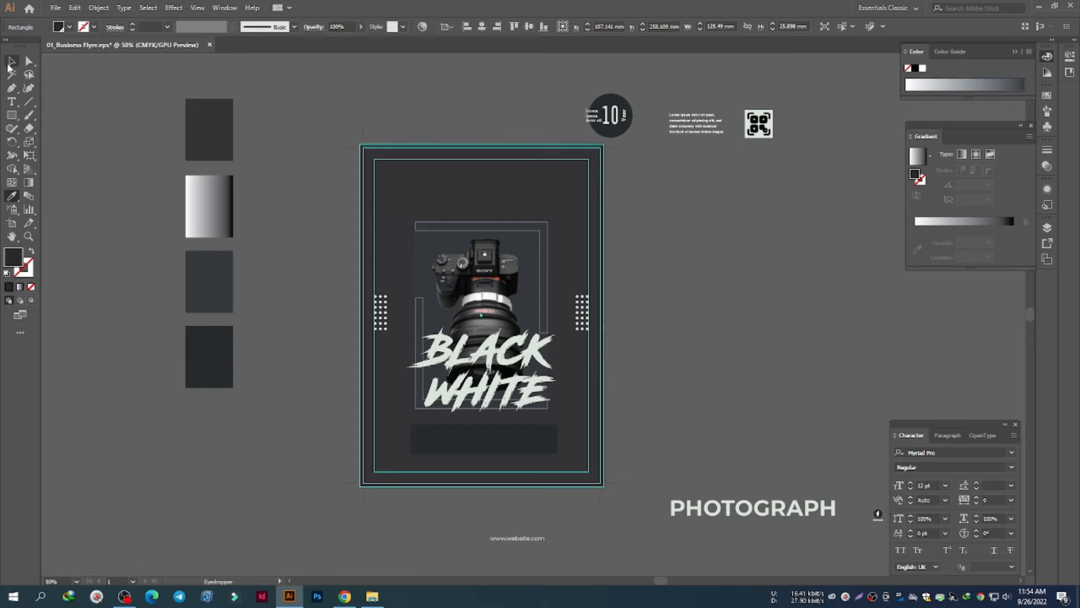
click(10, 62)
click(306, 287)
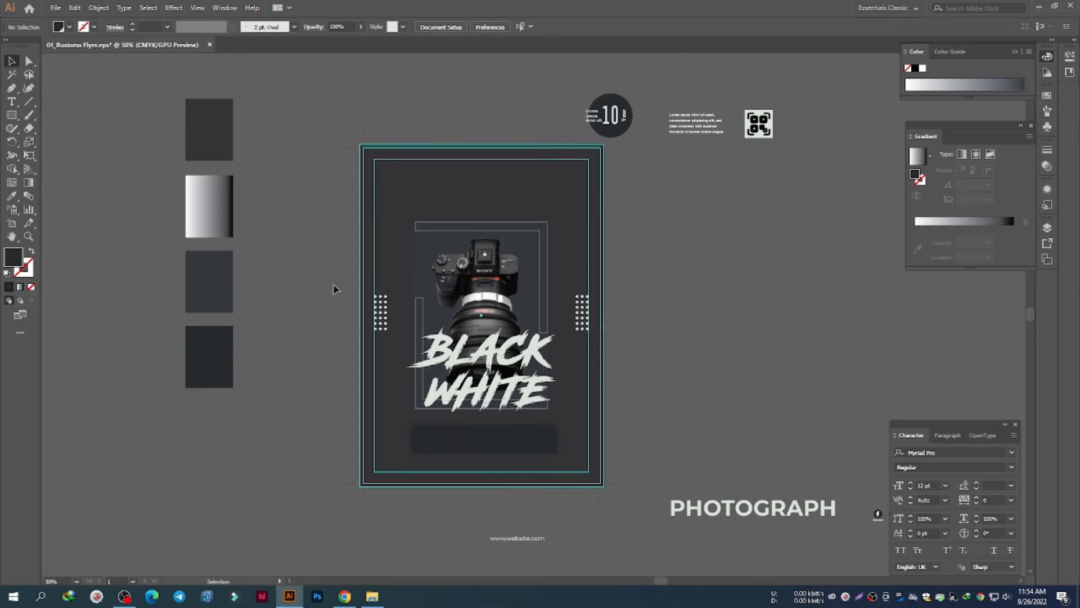
Step: Centre the dark rectangle horizontally on the artboard and nudge it up closer to the title
click(475, 440)
click(482, 29)
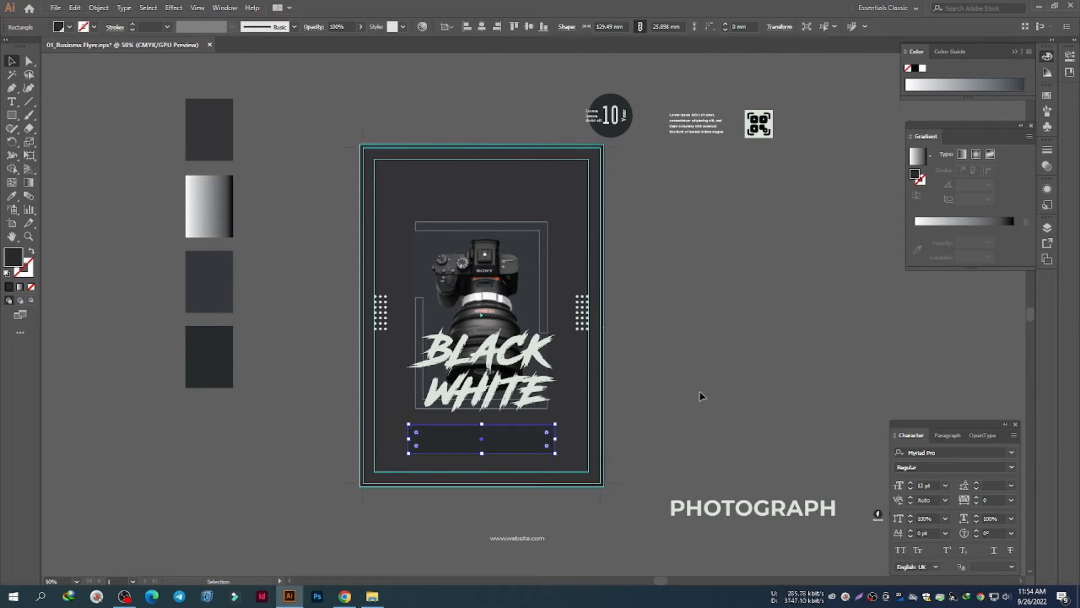
click(697, 381)
scroll(484, 450, up, 3)
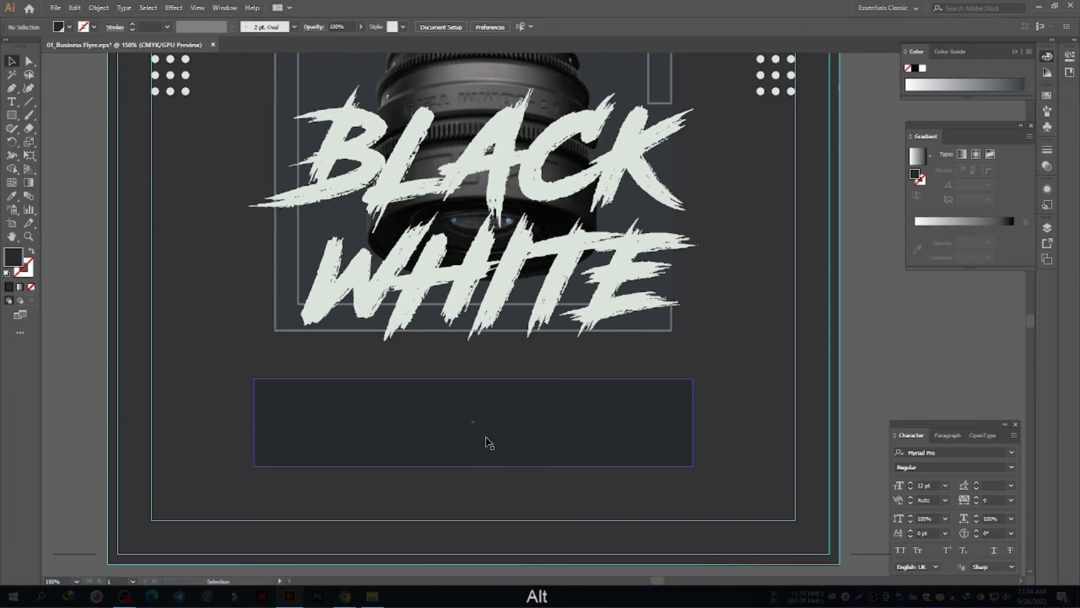
click(489, 443)
key(Up)
key(Up)
key(Up)
key(Up)
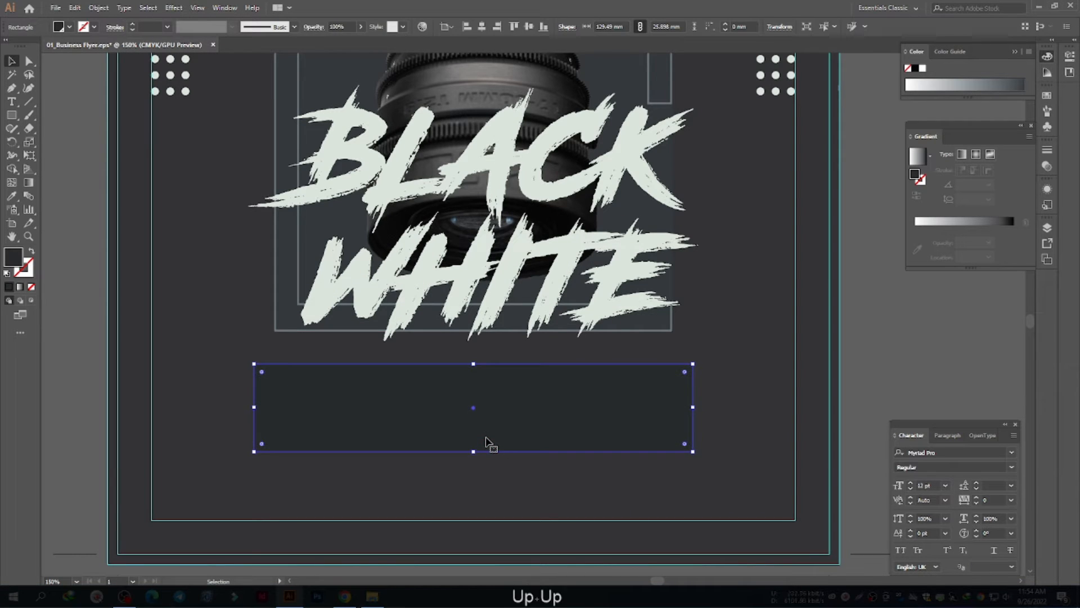
key(Up)
key(Up)
click(873, 355)
Step: Place the PHOTOGRAPH text on the dark rectangle, scale it down to about 43 pt and centre it horizontally on the artboard
scroll(351, 401, down, 3)
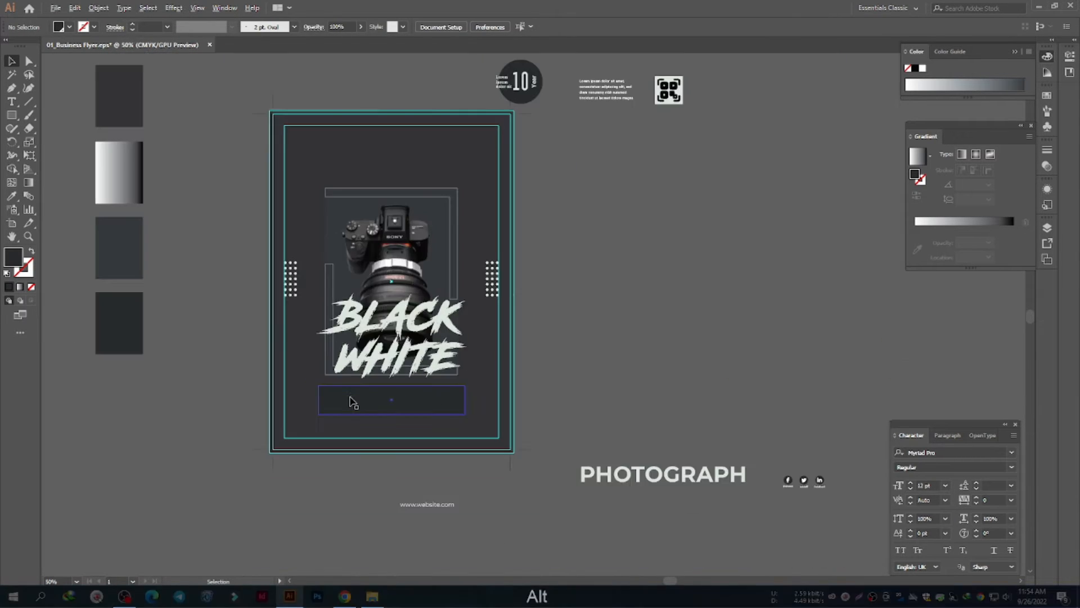
drag(649, 480, 391, 405)
scroll(391, 405, up, 3)
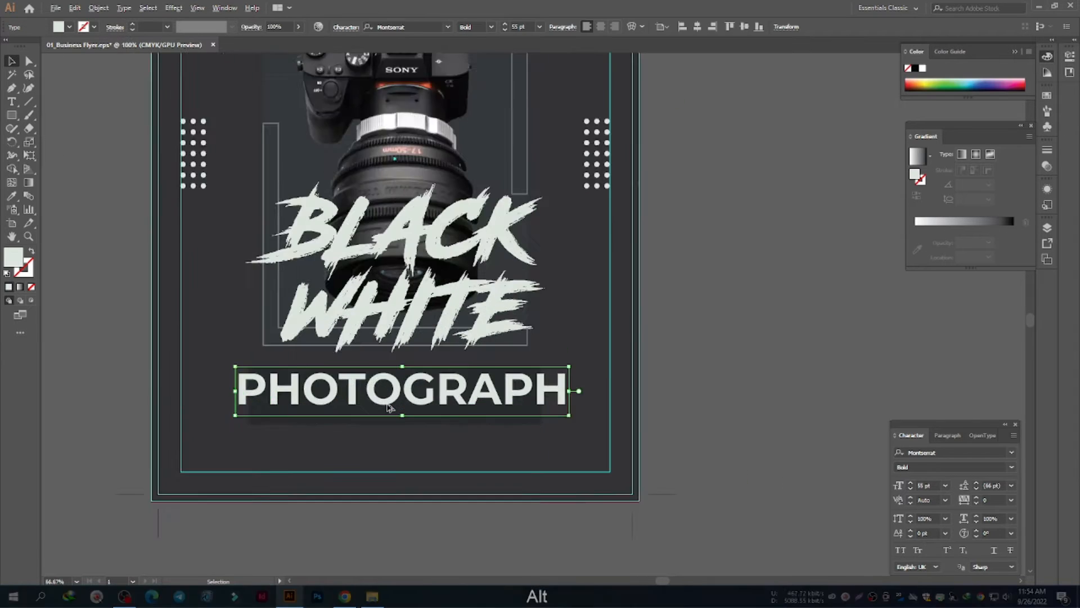
drag(663, 384, 602, 386)
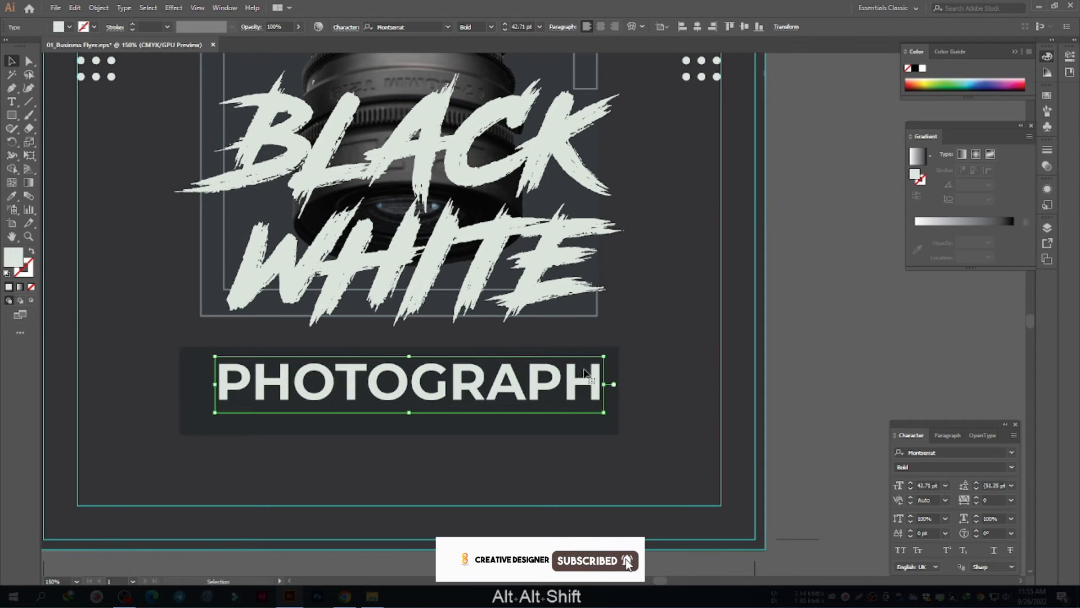
click(697, 29)
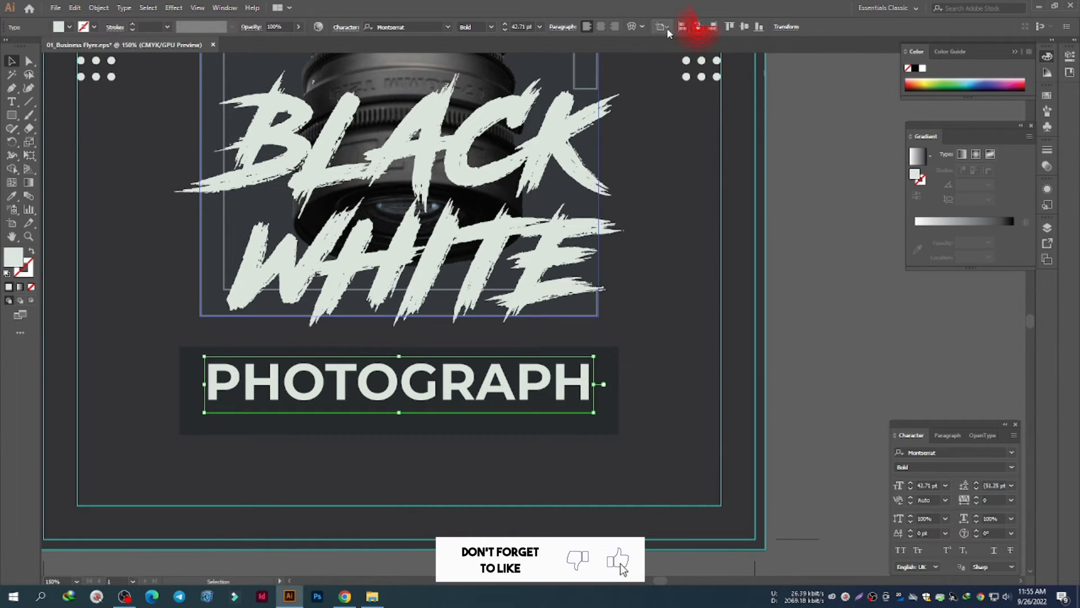
Step: Align the vertical centres of the PHOTOGRAPH text and the dark rectangle behind it
shift+click(616, 387)
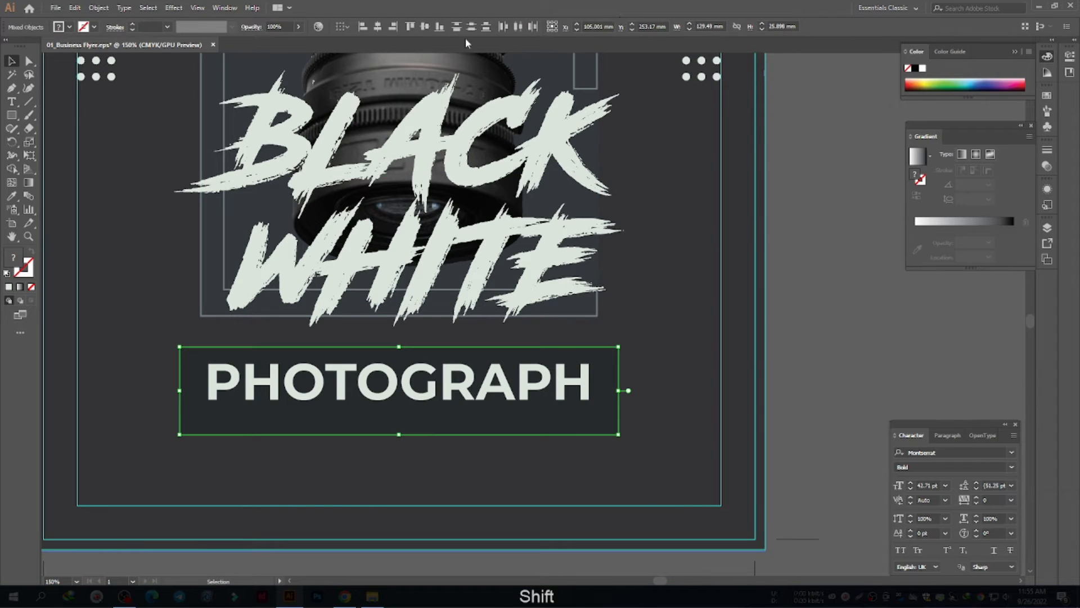
click(426, 26)
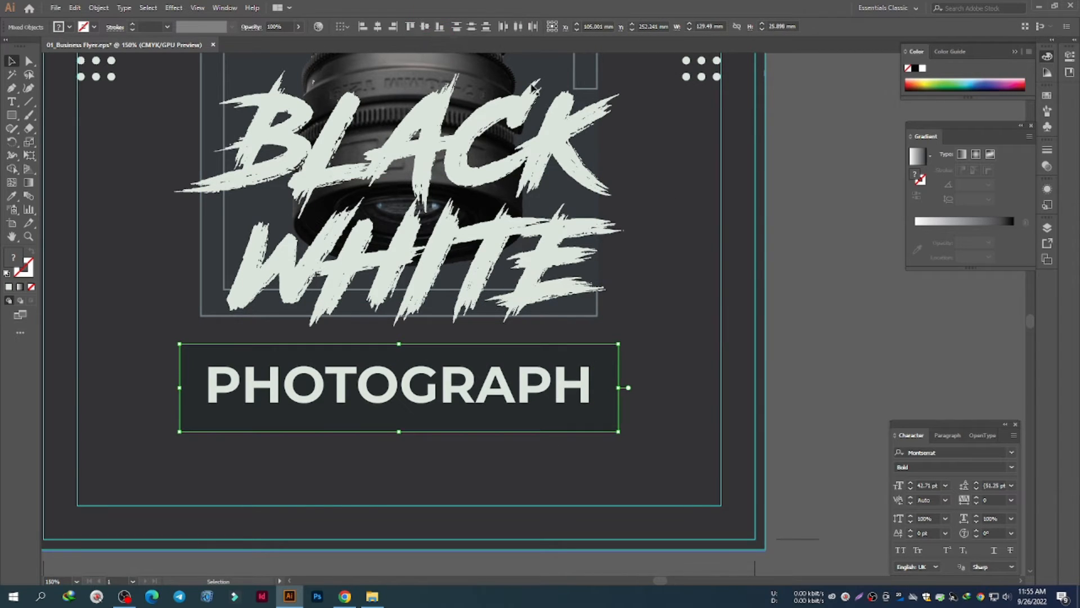
key(Down)
key(Up)
click(857, 306)
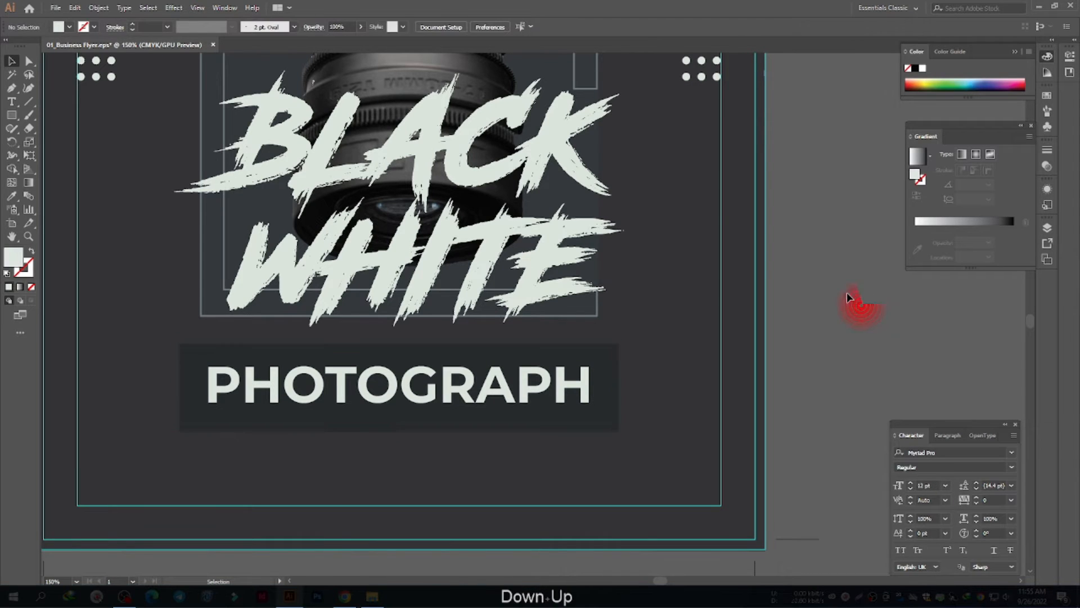
alt+scroll(656, 315, down, 2)
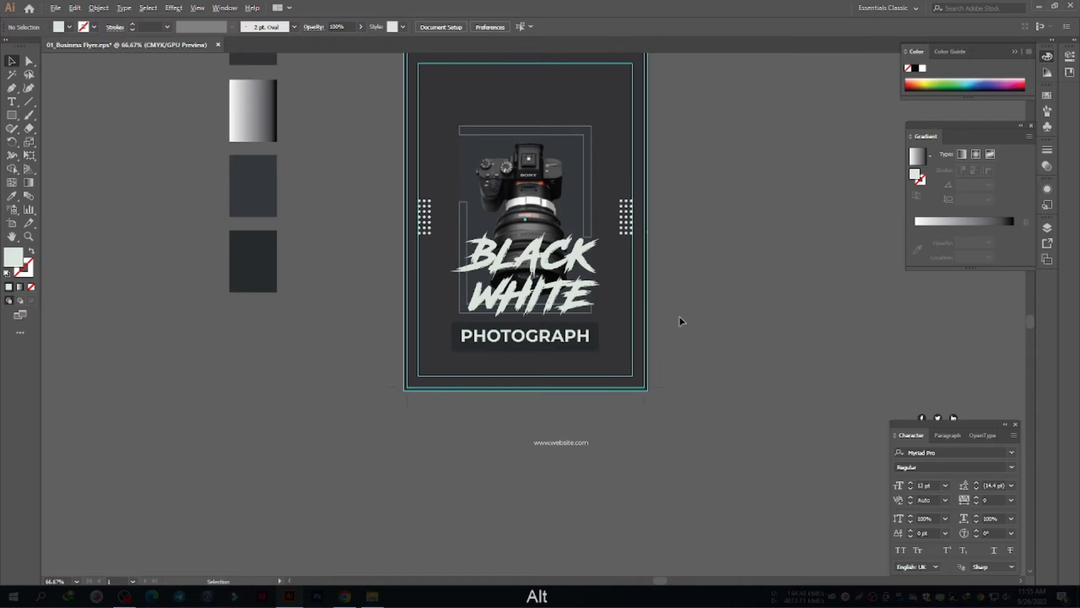
drag(742, 290, 668, 375)
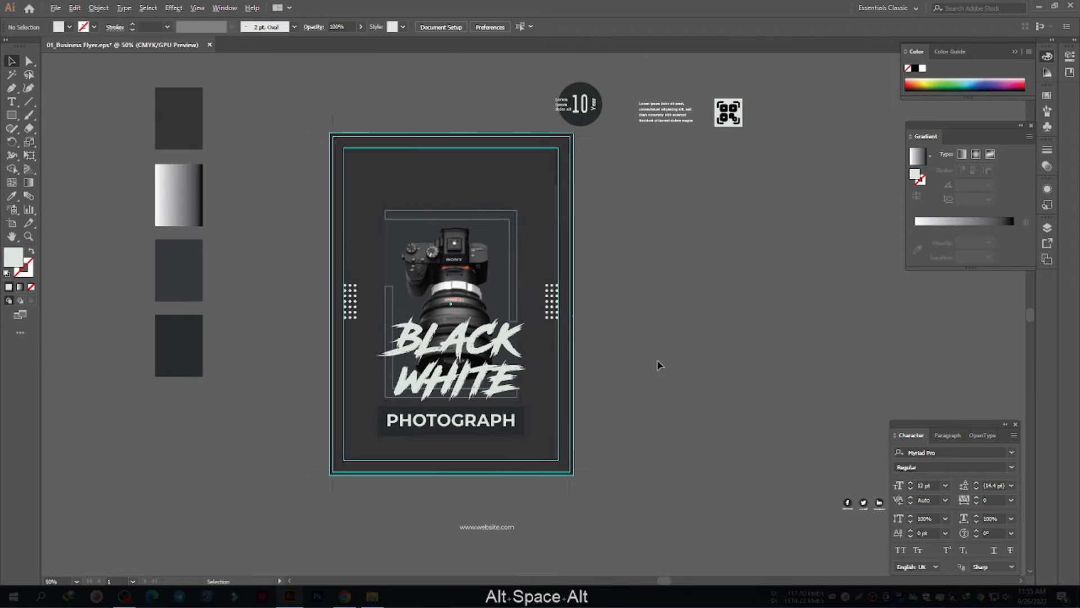
alt+scroll(659, 365, down, 1)
alt+scroll(498, 472, up, 4)
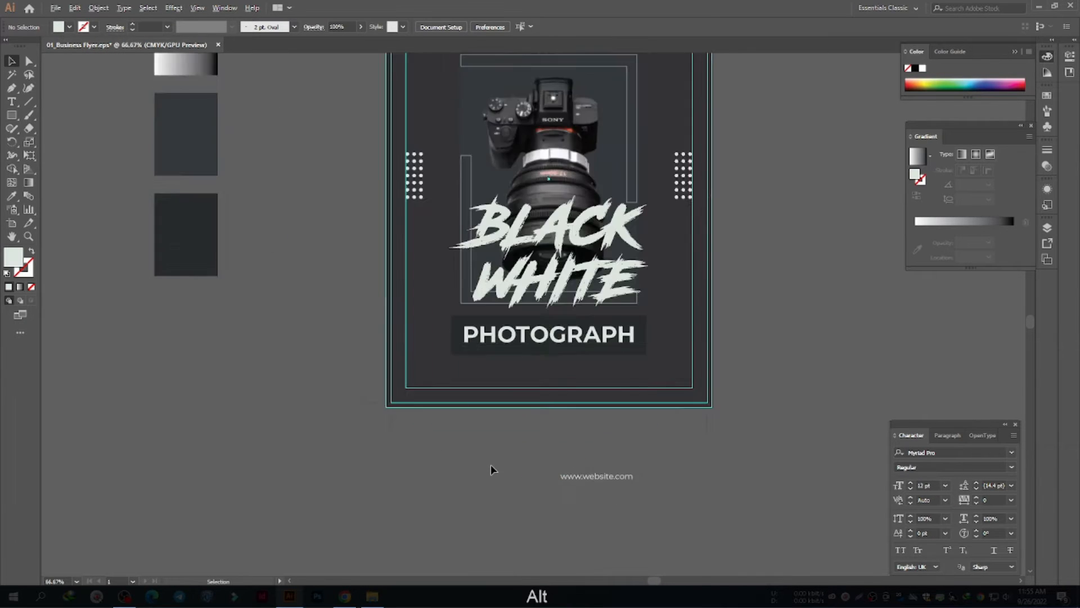
drag(726, 491, 387, 275)
alt+scroll(275, 294, up, 3)
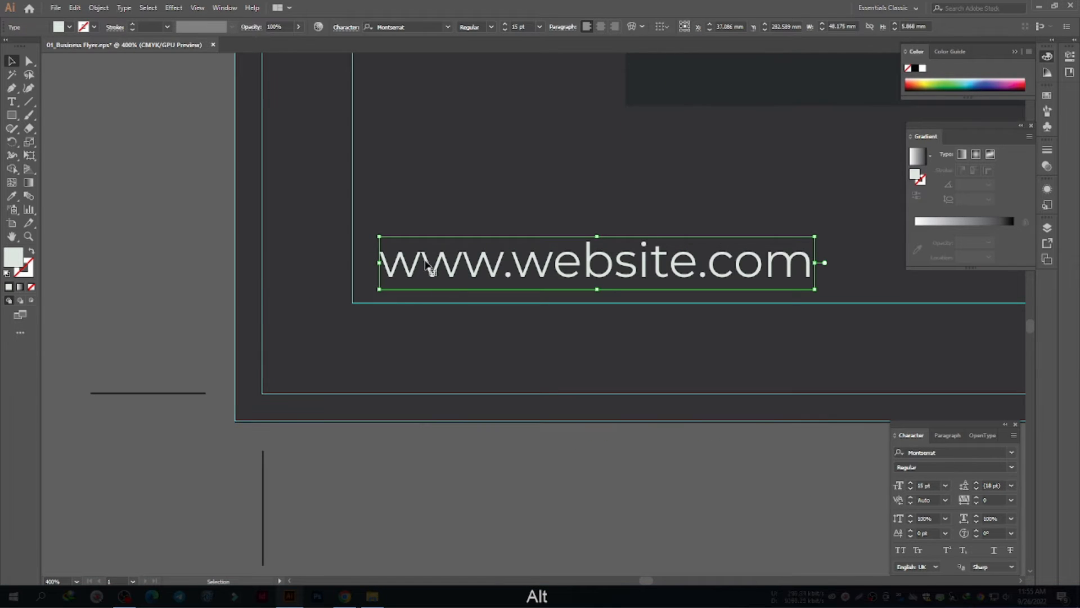
click(212, 499)
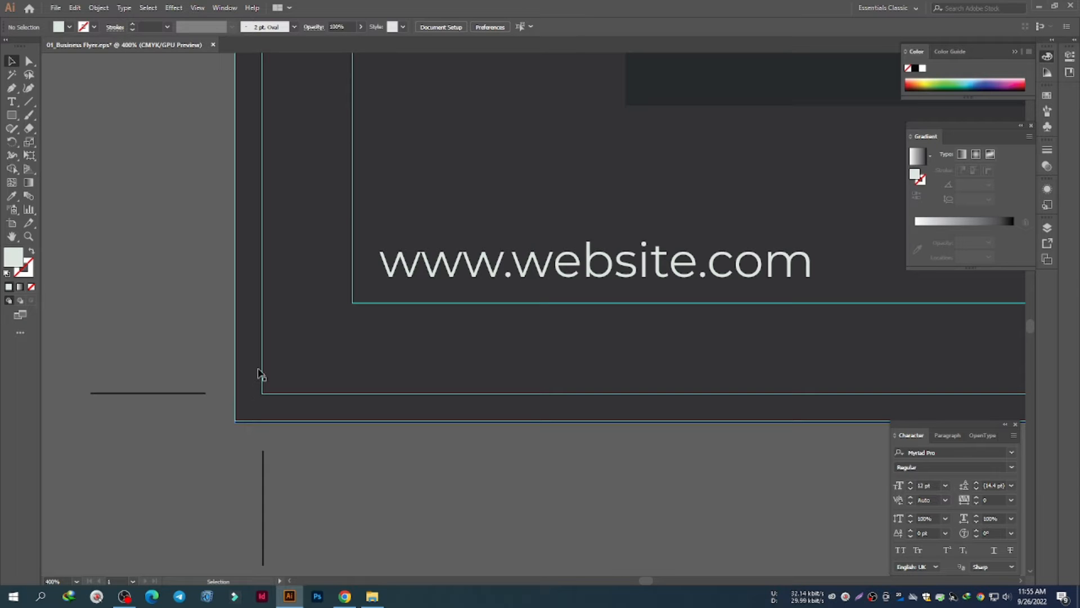
Step: Fine-position the website text flush with the left and bottom margin guides of the flyer
drag(420, 260, 399, 272)
key(Down)
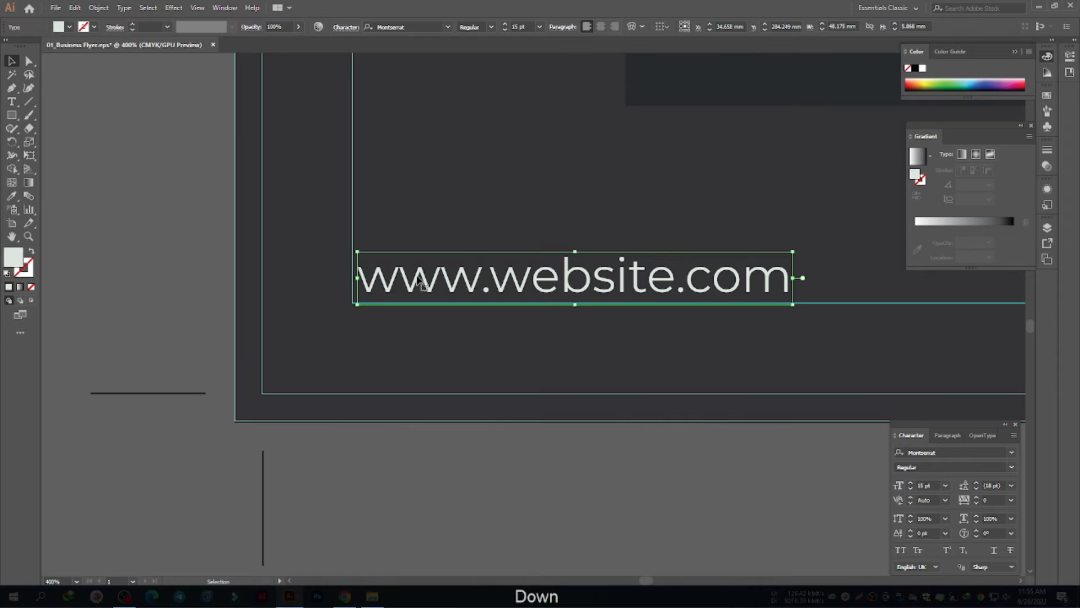
key(Left)
key(Up)
key(Left)
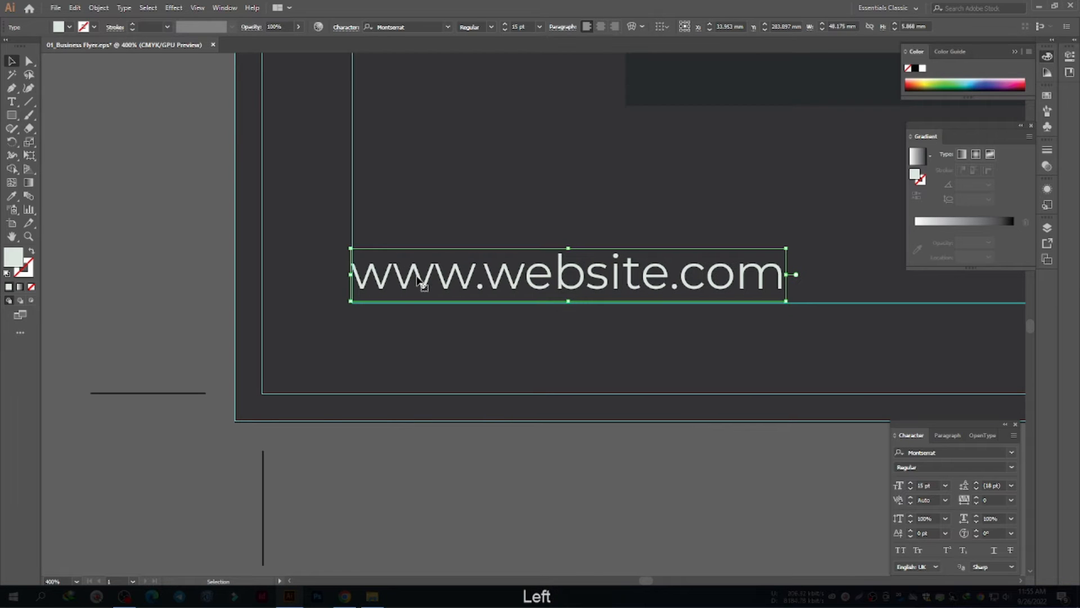
key(Right)
click(177, 235)
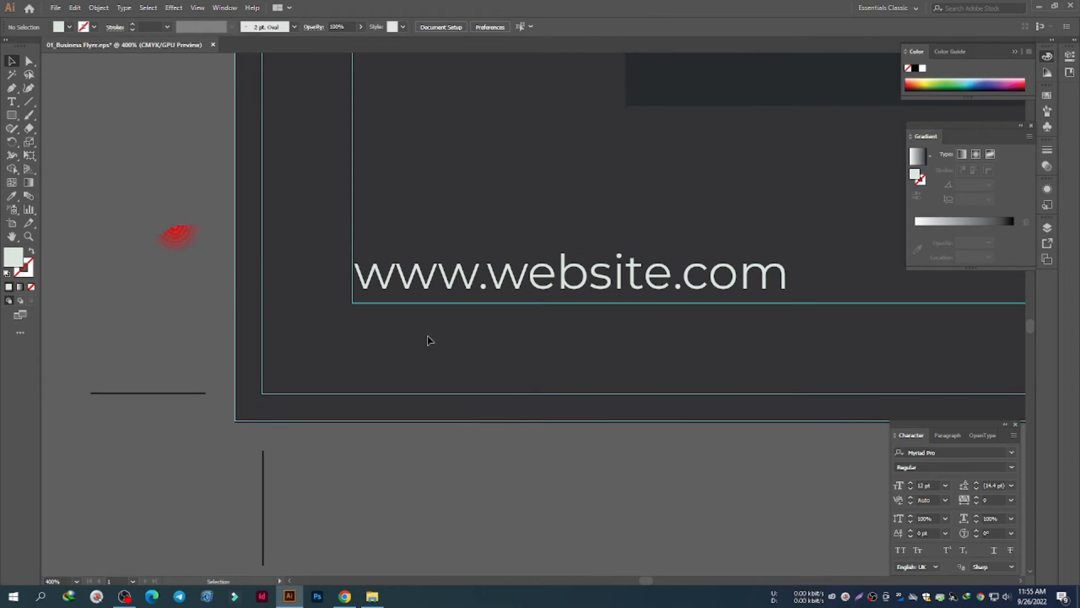
scroll(430, 338, down, 5)
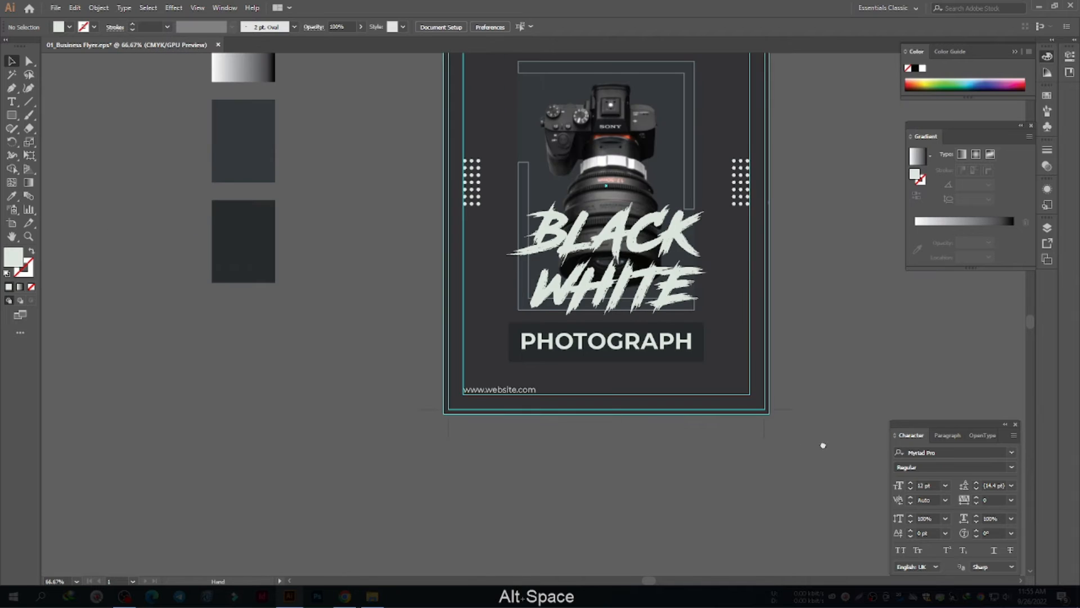
drag(823, 444, 583, 430)
scroll(544, 377, down, 3)
scroll(544, 378, up, 2)
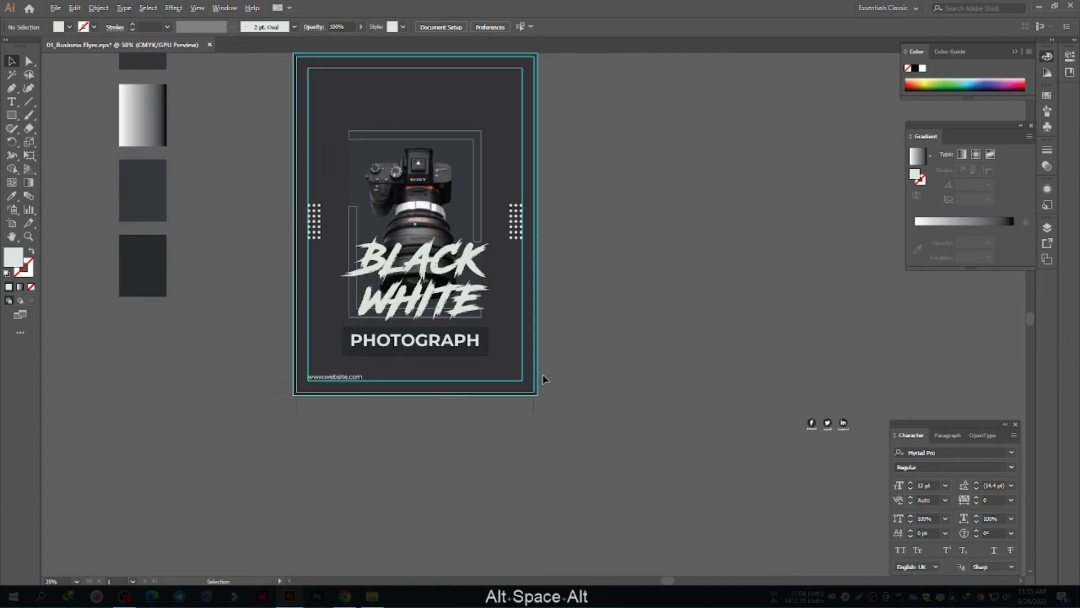
Step: Move the social media icon group into the flyer's lower-right margin corner, flush with the bottom margin guide
drag(827, 420, 506, 382)
scroll(506, 381, up, 6)
drag(505, 329, 606, 338)
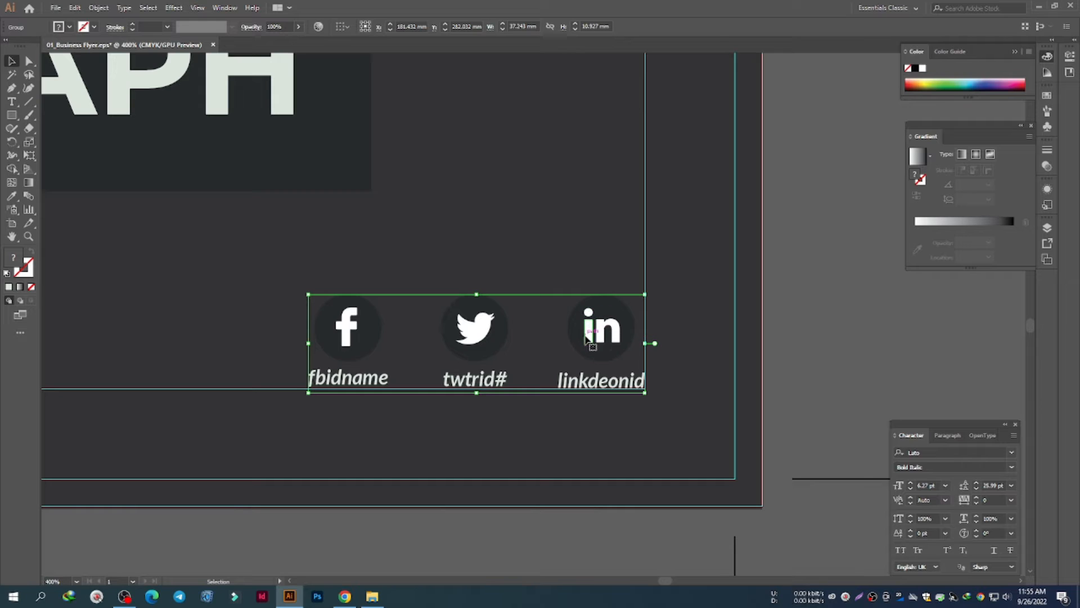
key(Up)
key(Up)
scroll(586, 350, down, 3)
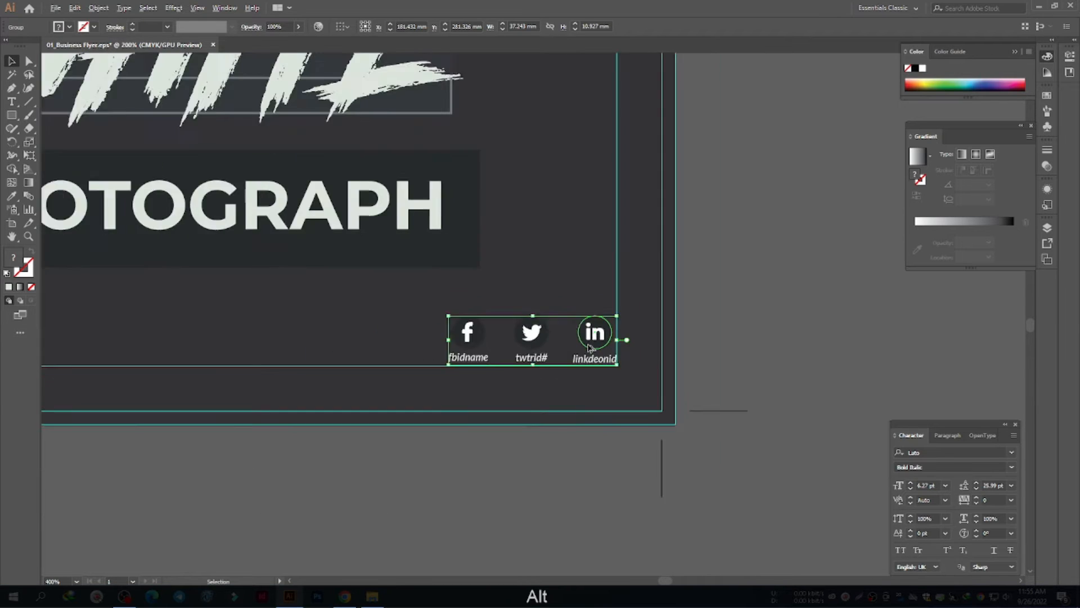
Step: Align the bottom edges of the website text and the social media icon group
shift+click(125, 350)
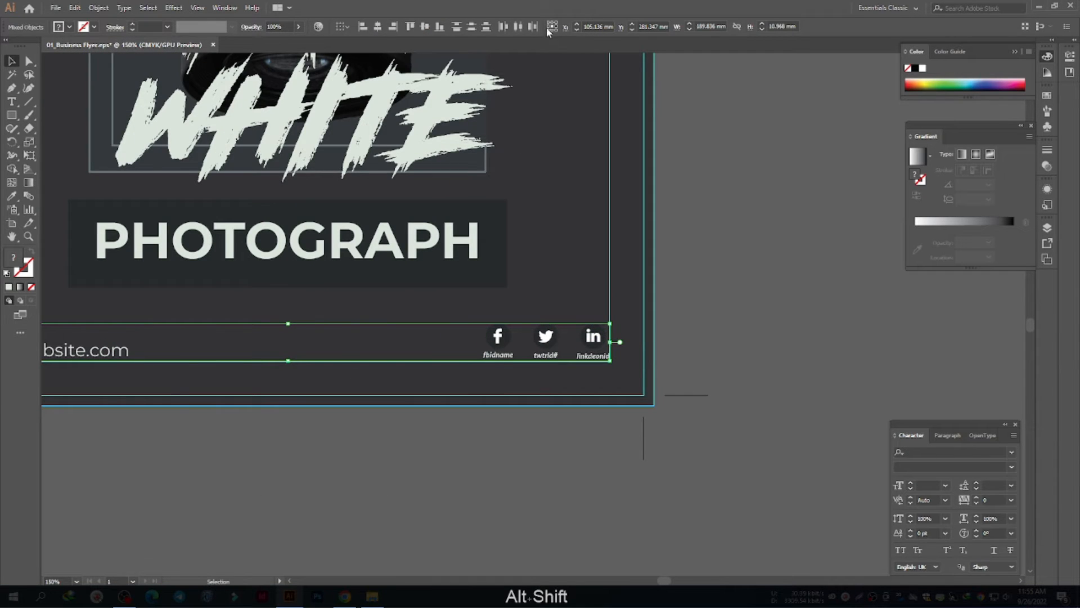
click(439, 27)
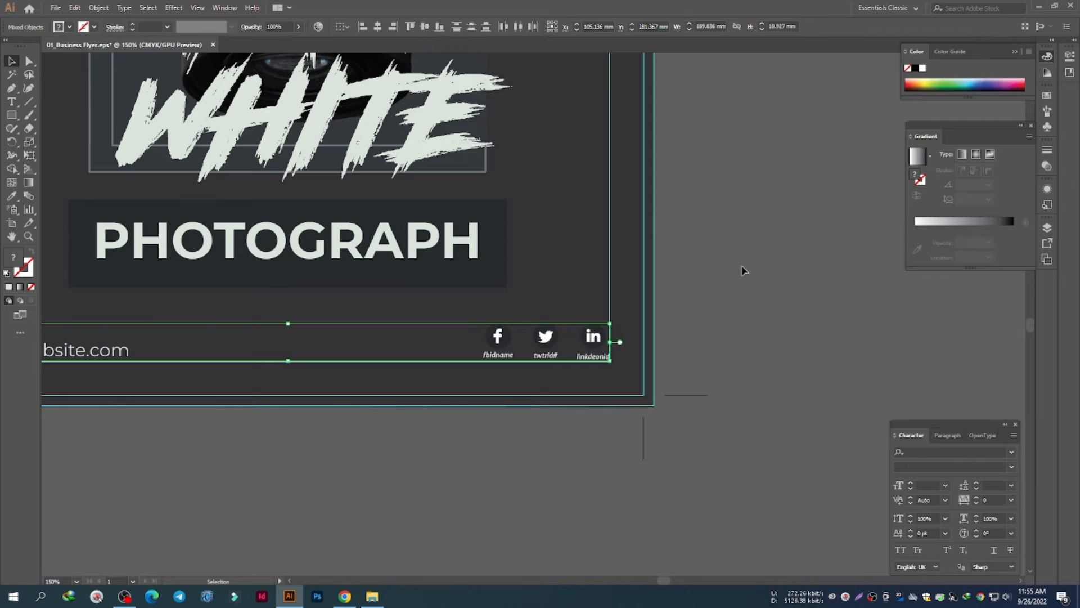
click(750, 288)
scroll(803, 277, down, 4)
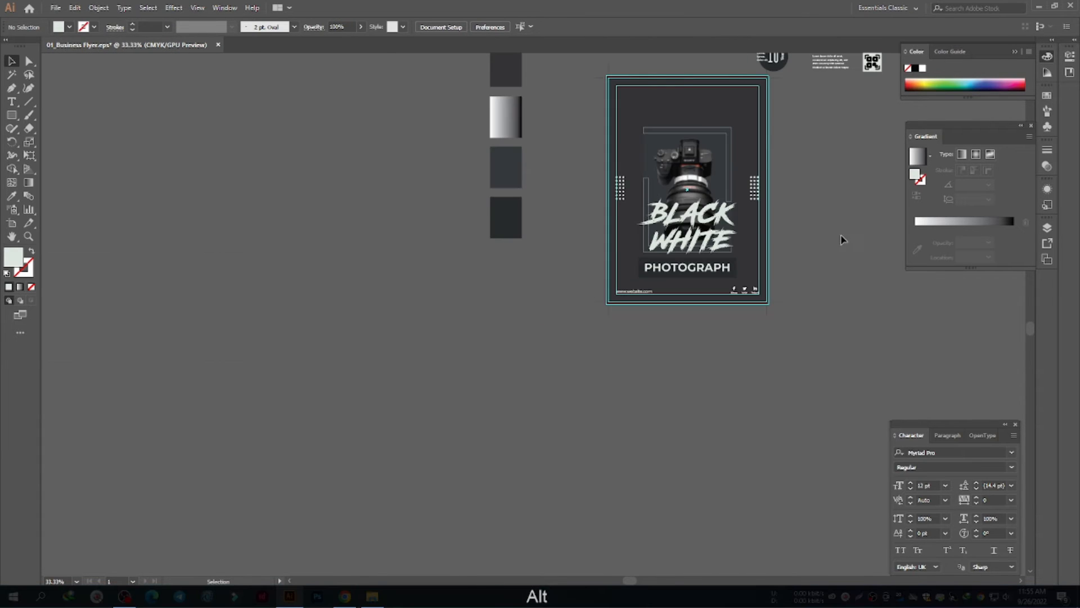
Step: Place the Lorem ipsum paragraph in the upper right part of the flyer, with its top edge on the top margin guide
drag(841, 239, 587, 371)
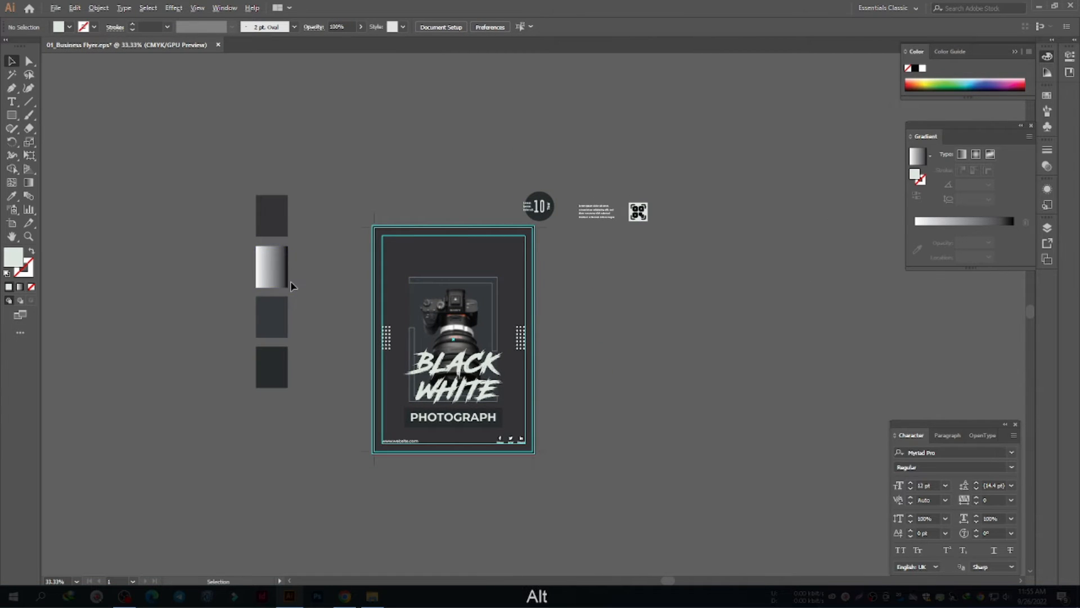
scroll(290, 282, up, 1)
drag(354, 273, 320, 256)
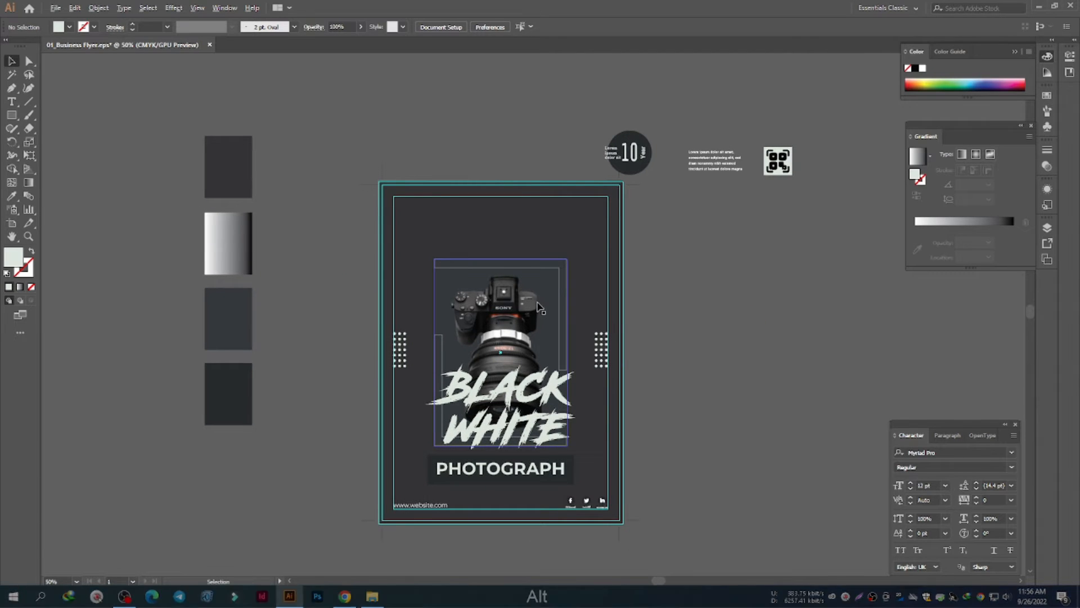
scroll(539, 307, up, 2)
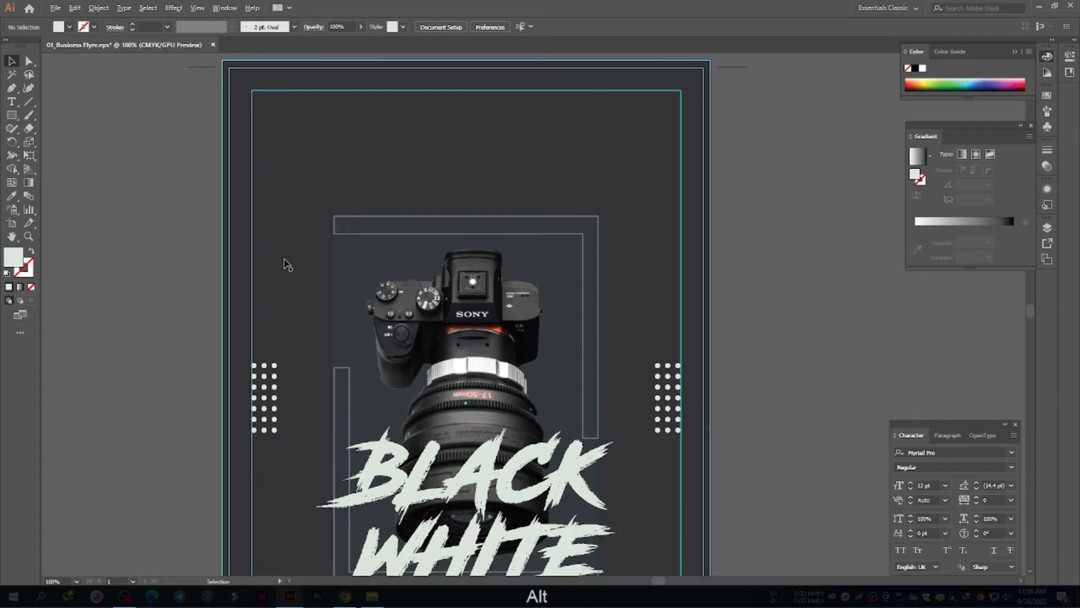
scroll(286, 262, down, 1)
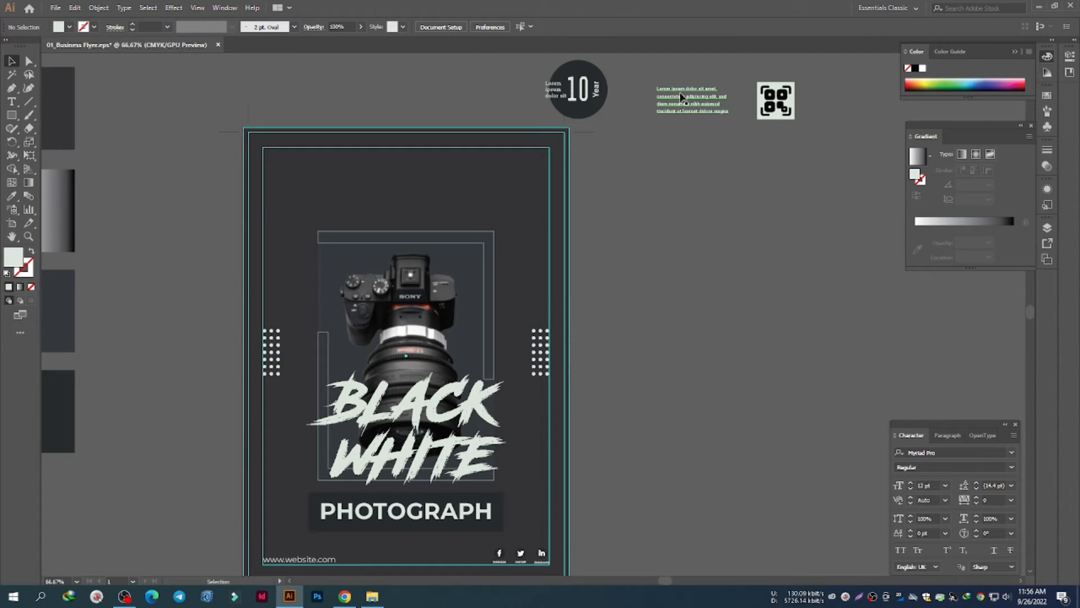
drag(681, 97, 466, 159)
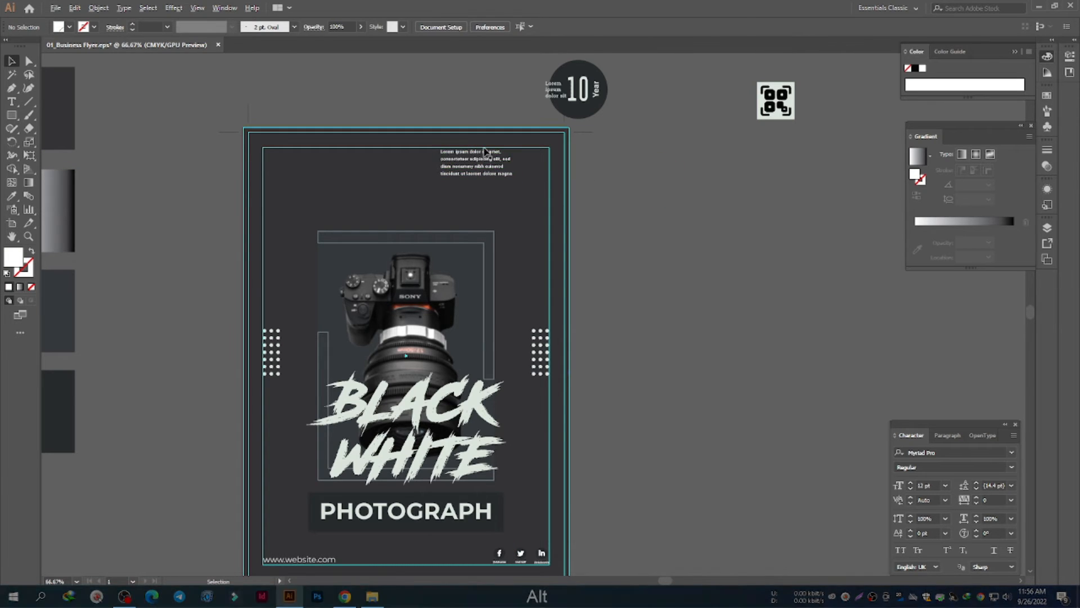
scroll(480, 155, up, 3)
key(Up)
key(Up)
key(Up)
key(Up)
key(Up)
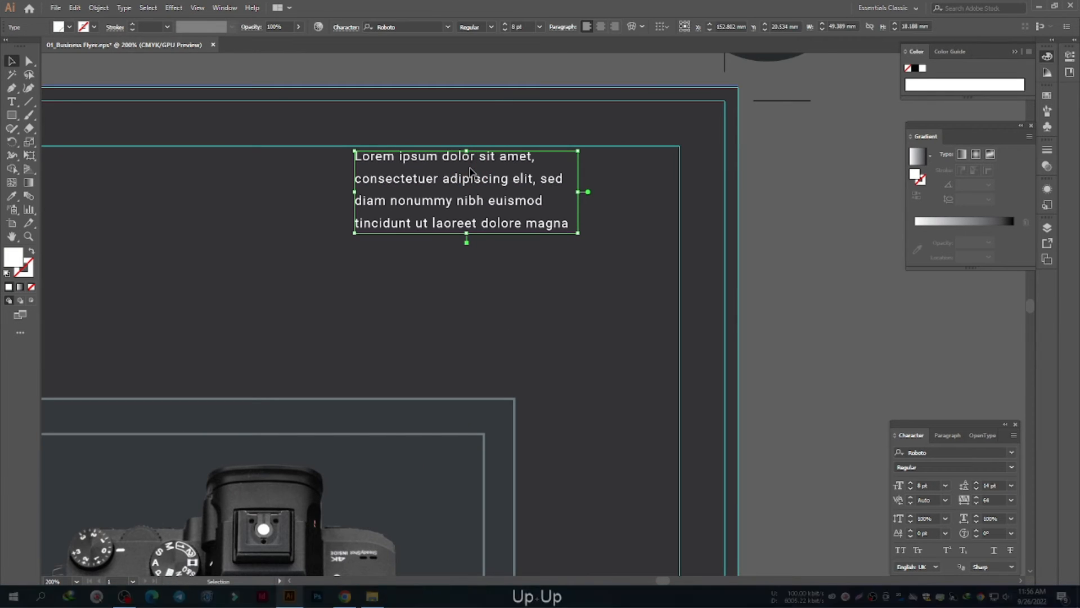
key(Left)
key(Left)
key(Left)
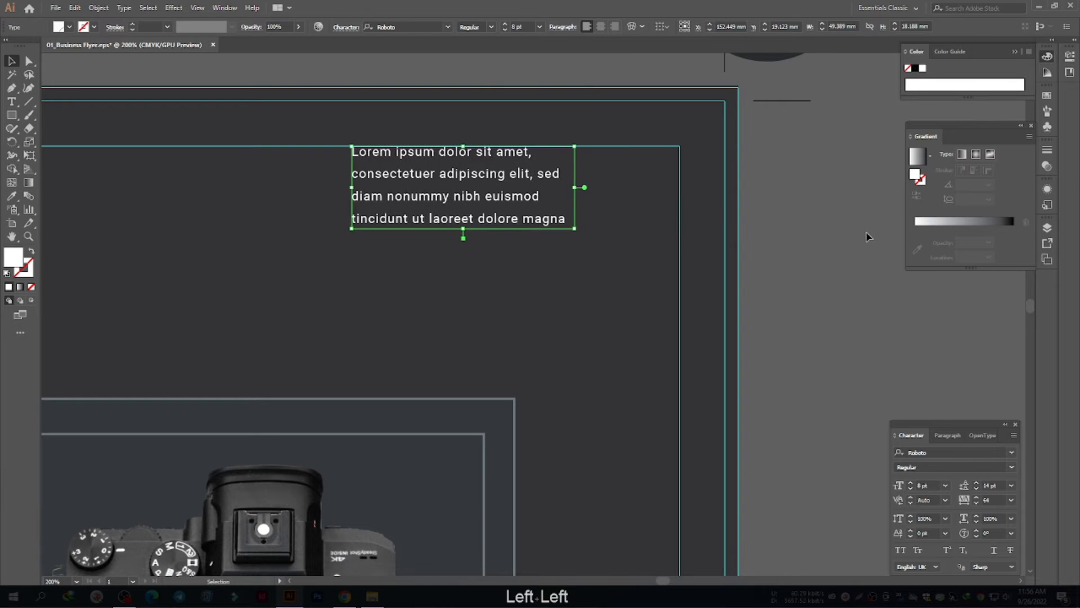
click(867, 231)
scroll(687, 215, down, 4)
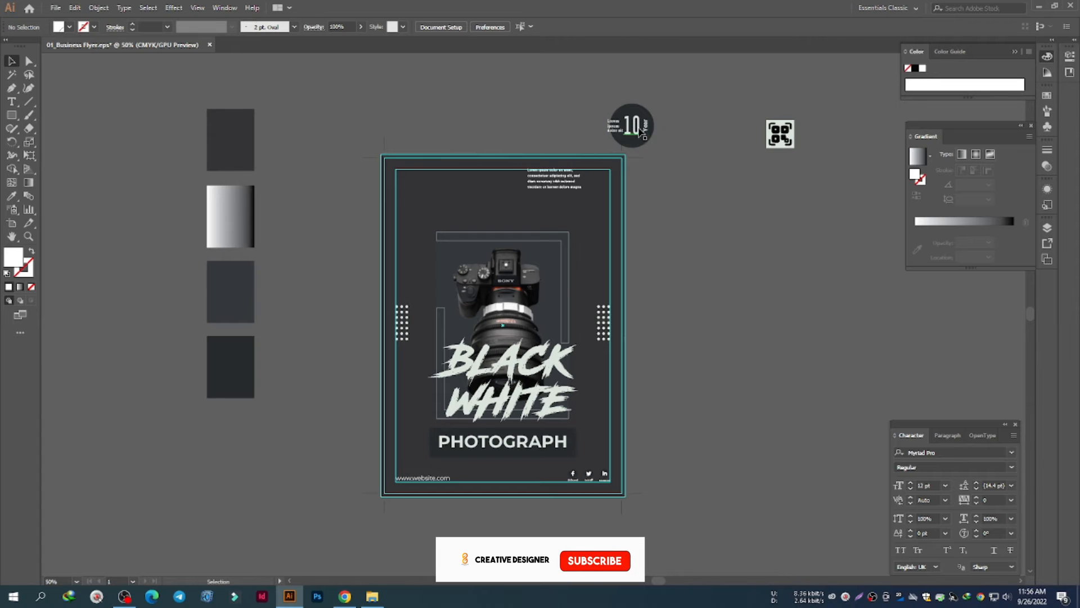
Step: Move the 10 Year badge to the flyer's upper-left area and fine-position its circle against the top margin guide
drag(641, 131, 440, 194)
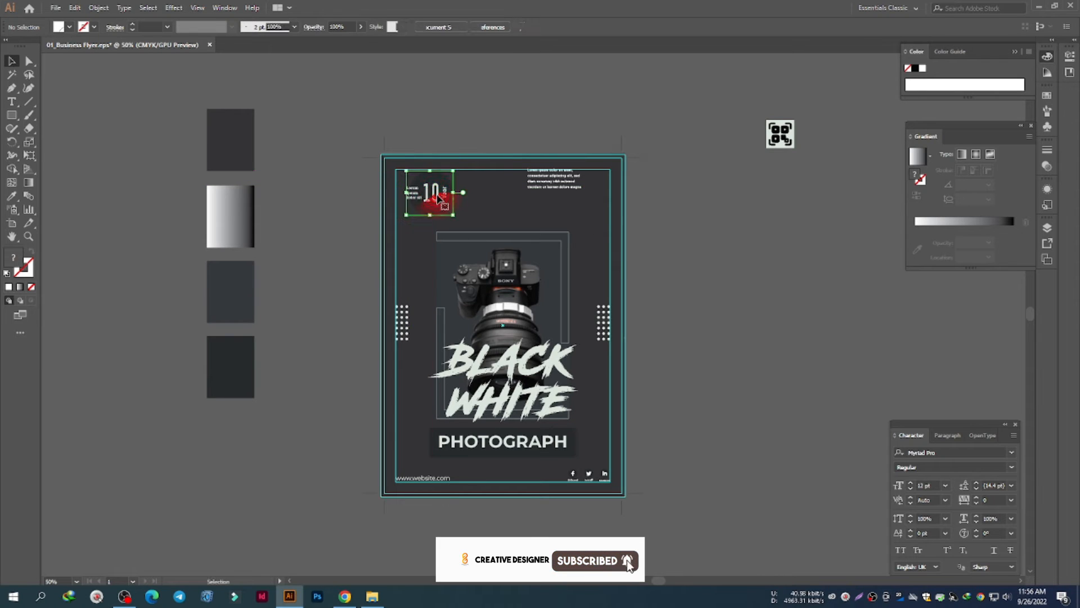
scroll(408, 170, up, 3)
scroll(408, 170, up, 1)
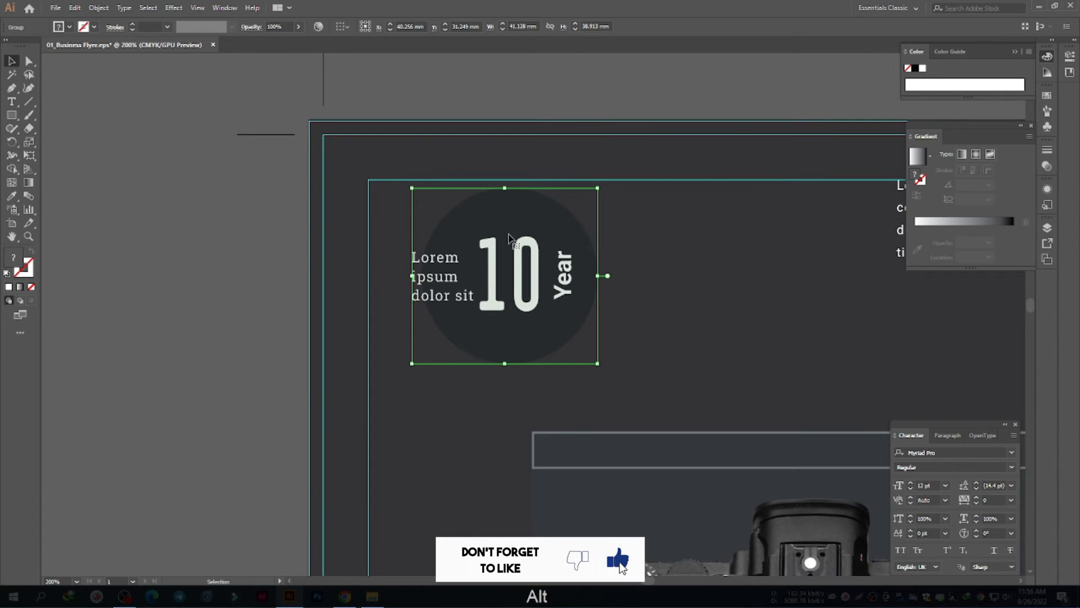
key(Up)
key(Up)
key(Up)
key(Up)
key(Up)
key(Up)
key(Up)
key(Up)
key(Up)
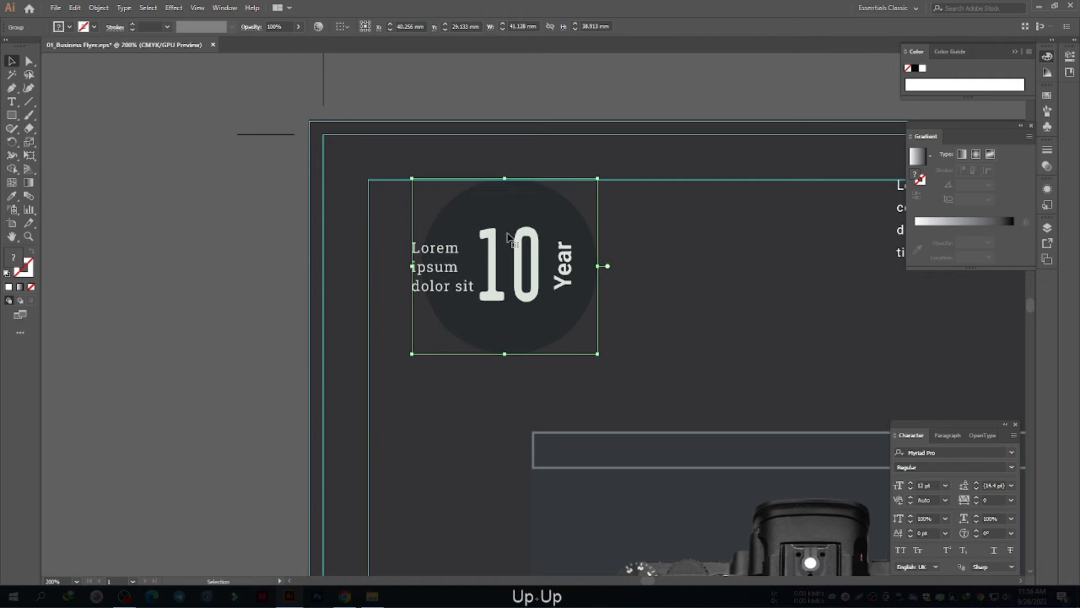
key(Down)
key(Down)
key(Down)
key(Left)
key(Left)
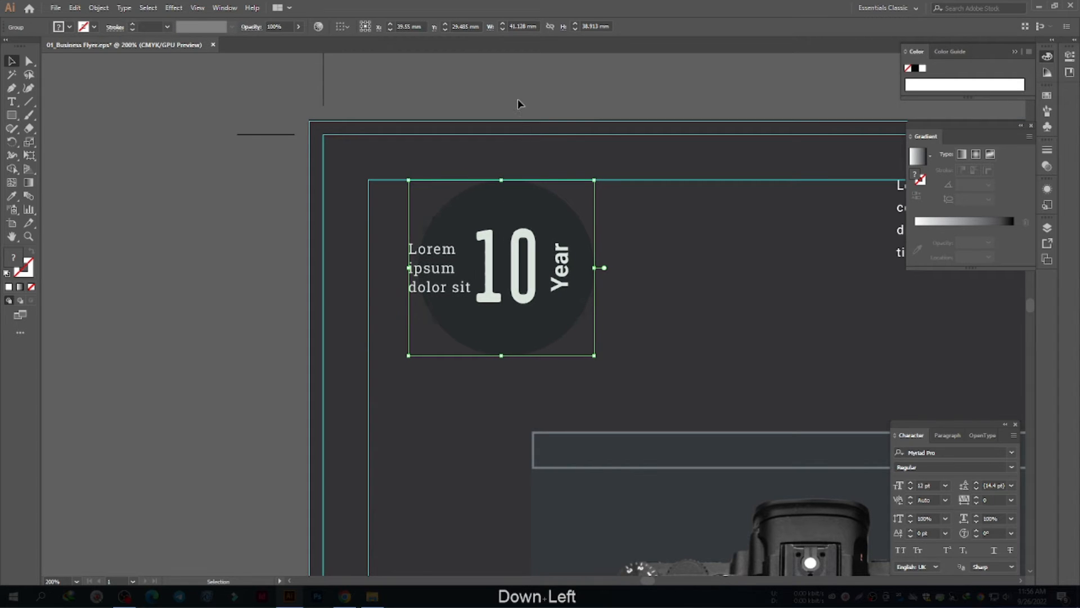
click(518, 85)
scroll(252, 147, down, 2)
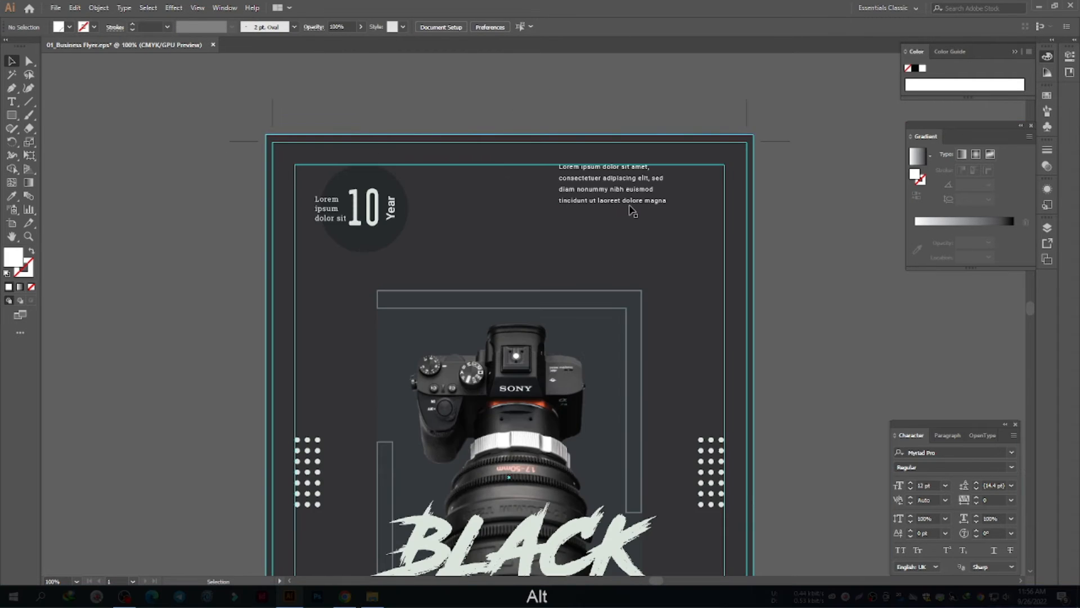
Step: Move the Lorem ipsum paragraph closer to the 10 Year badge, level with the badge's centre
drag(612, 187, 515, 211)
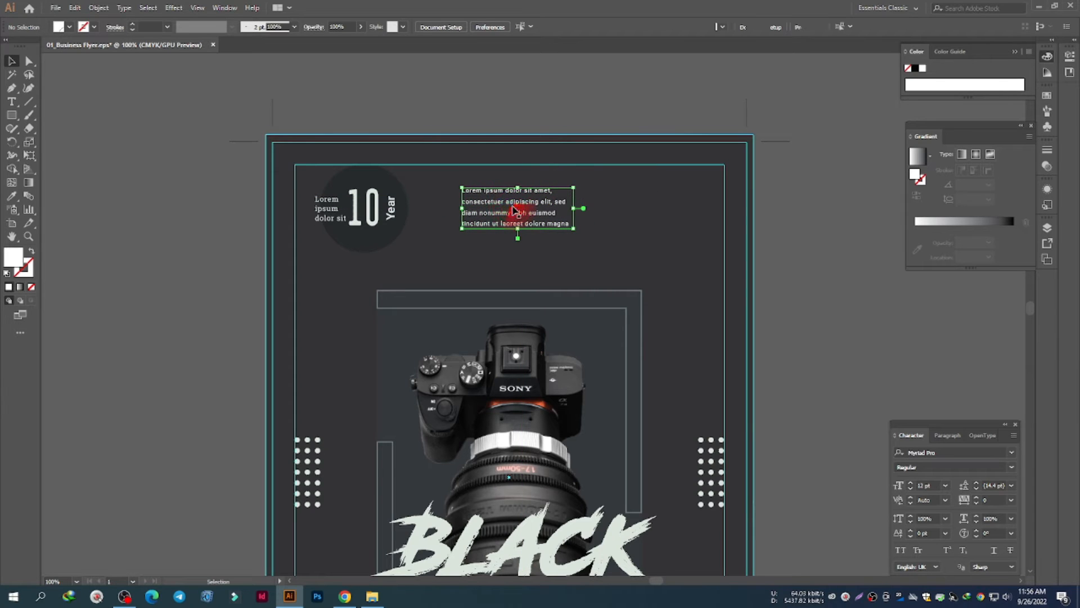
click(403, 209)
click(687, 92)
scroll(620, 109, down, 3)
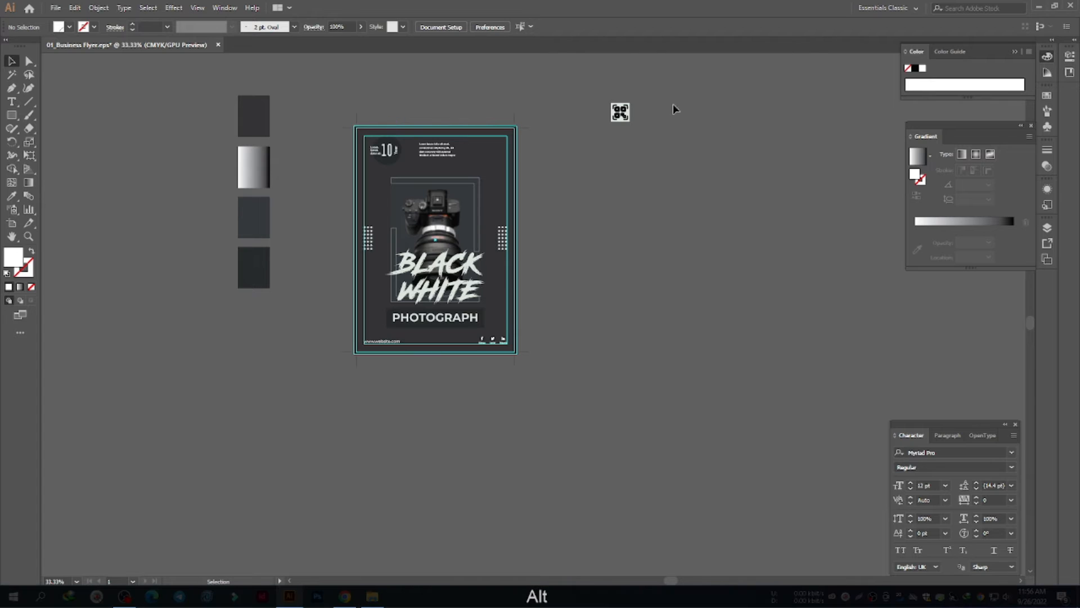
Step: Place the QR code in the flyer's upper-right area with its right edge flush with the right margin guide
drag(632, 114, 498, 153)
alt+scroll(489, 148, up, 4)
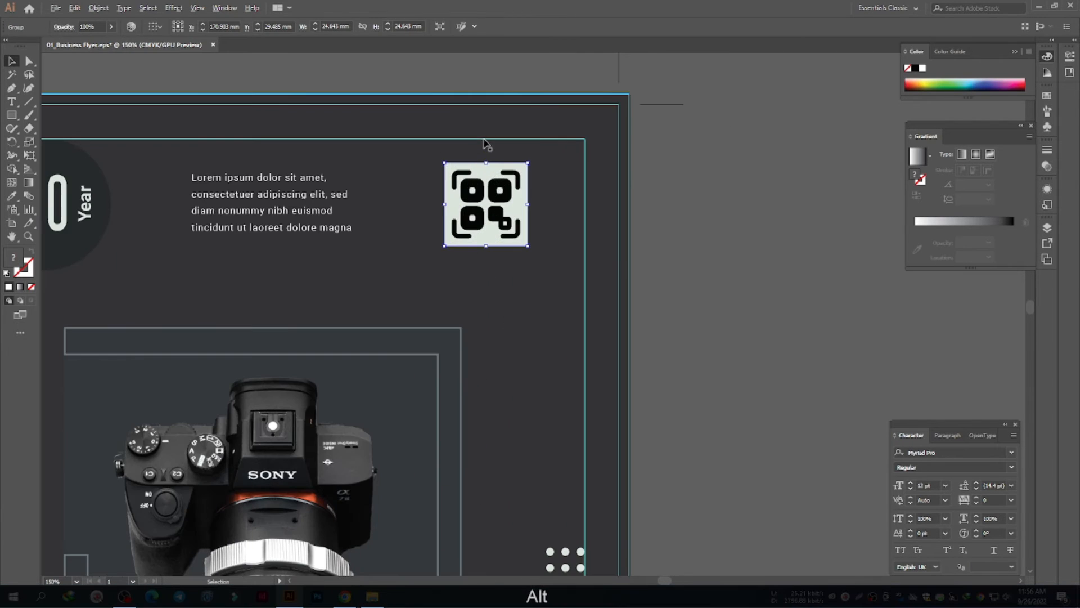
drag(493, 197, 546, 199)
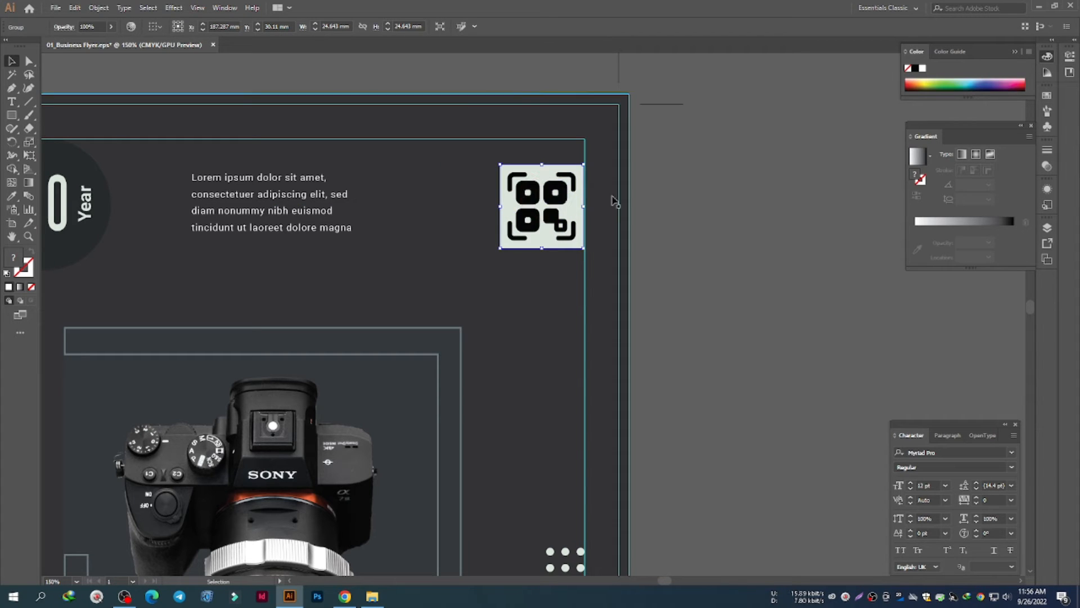
key(Right)
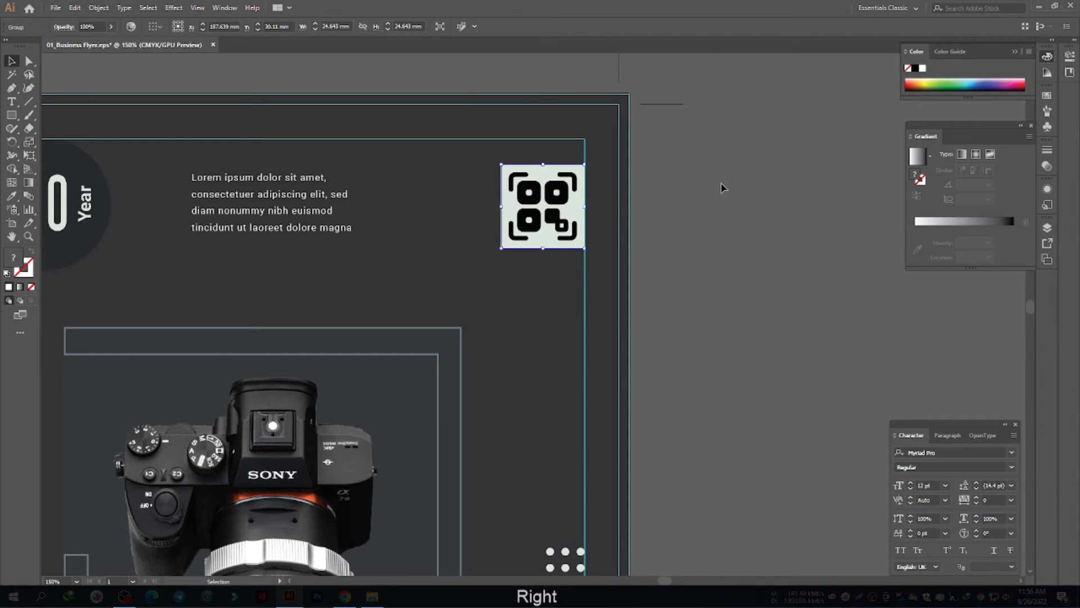
Step: Distribute the horizontal centres of the 10 Year badge, the Lorem ipsum paragraph and the QR code evenly
scroll(723, 187, down, 2)
shift+click(517, 188)
shift+click(430, 189)
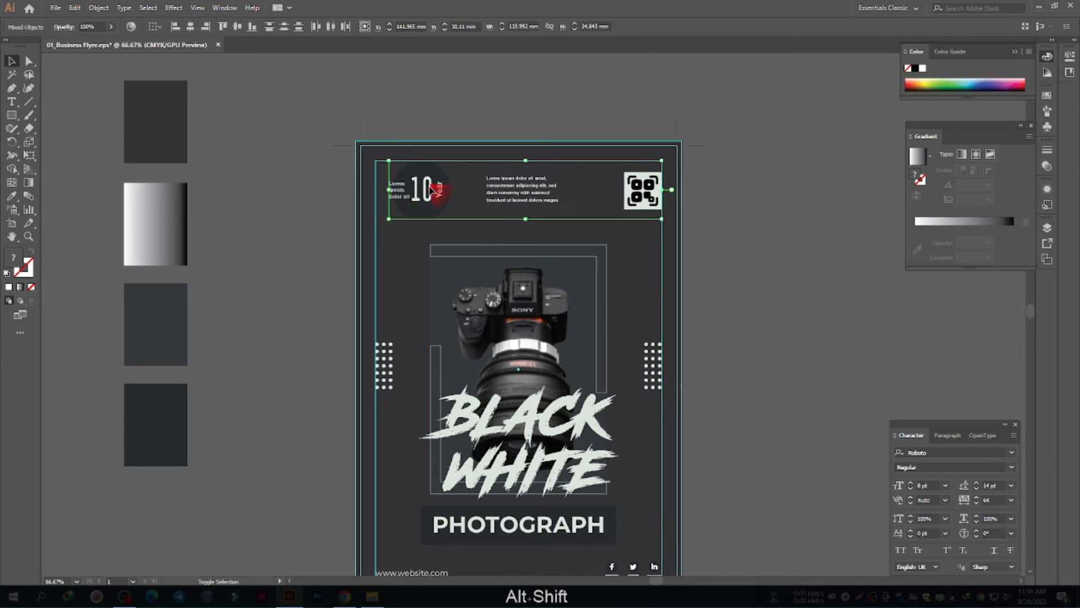
click(329, 28)
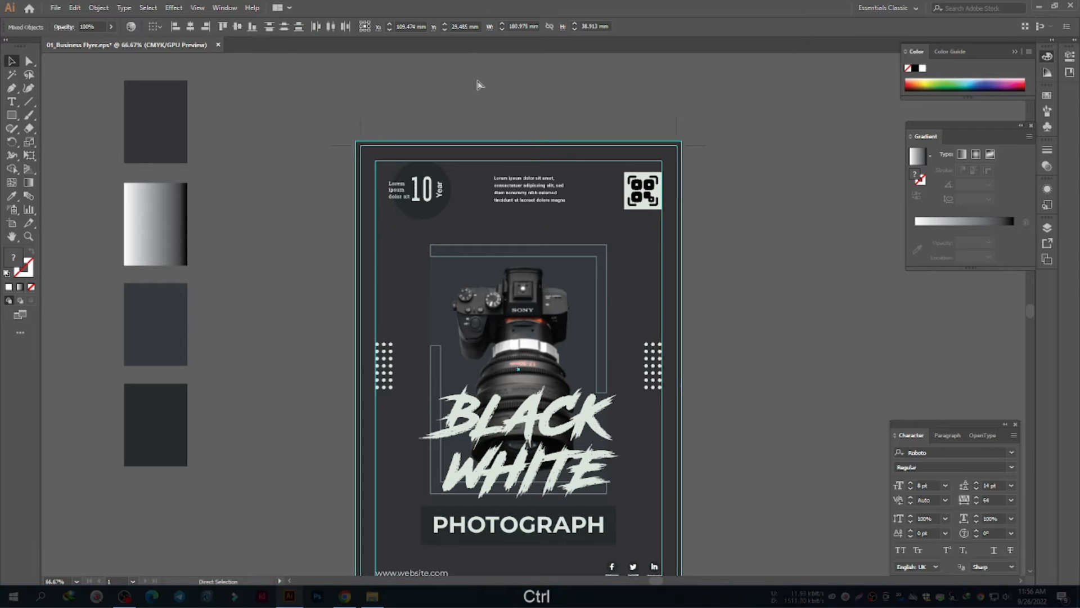
Step: Group the badge, paragraph and QR code, and centre the group horizontally on the artboard
key(ctrl+g)
click(157, 29)
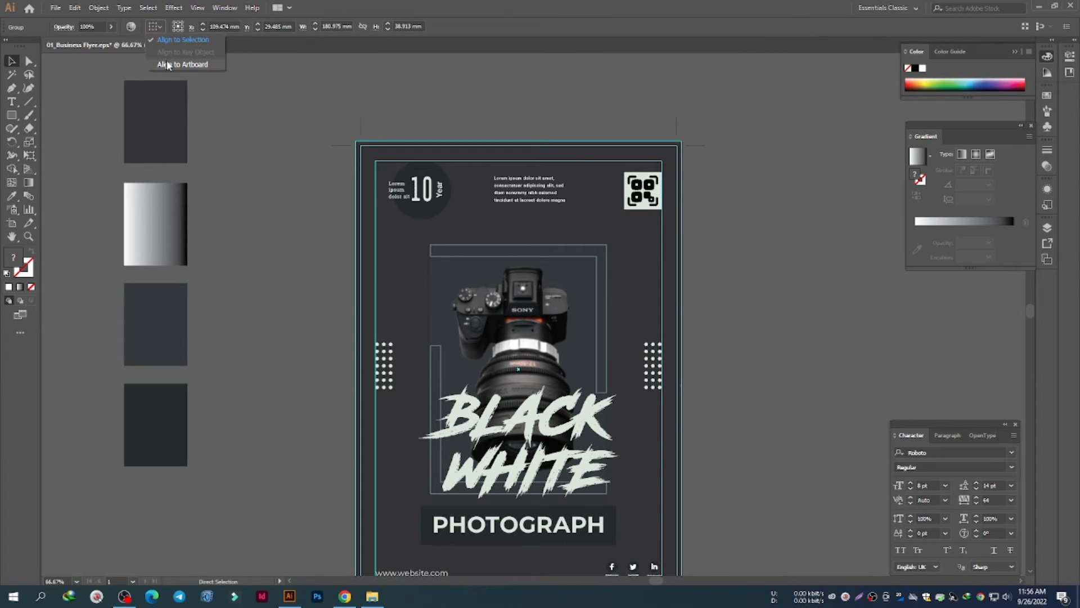
click(159, 53)
click(189, 27)
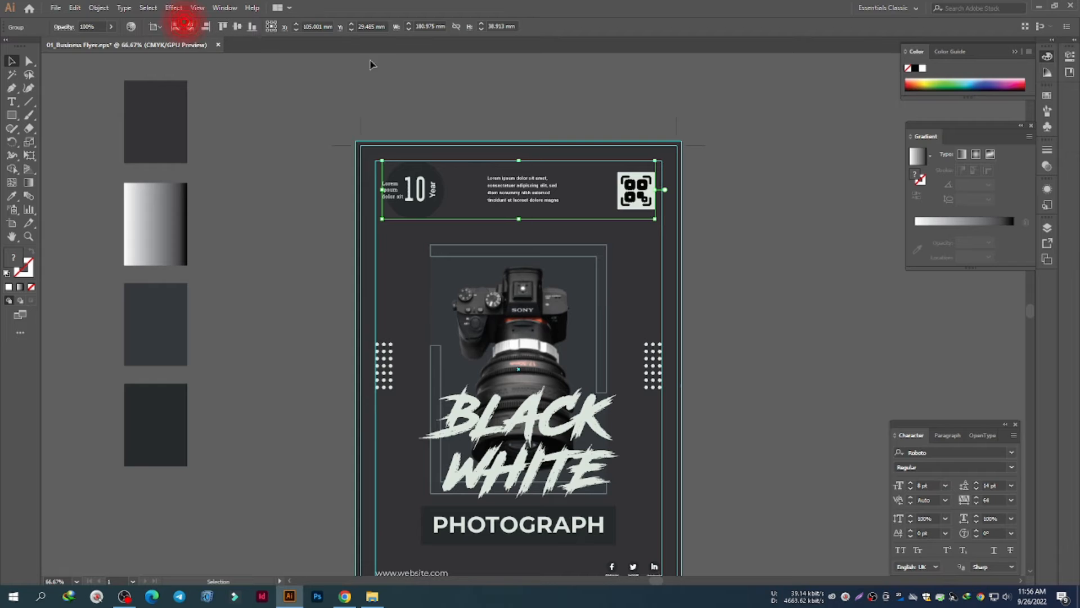
click(466, 81)
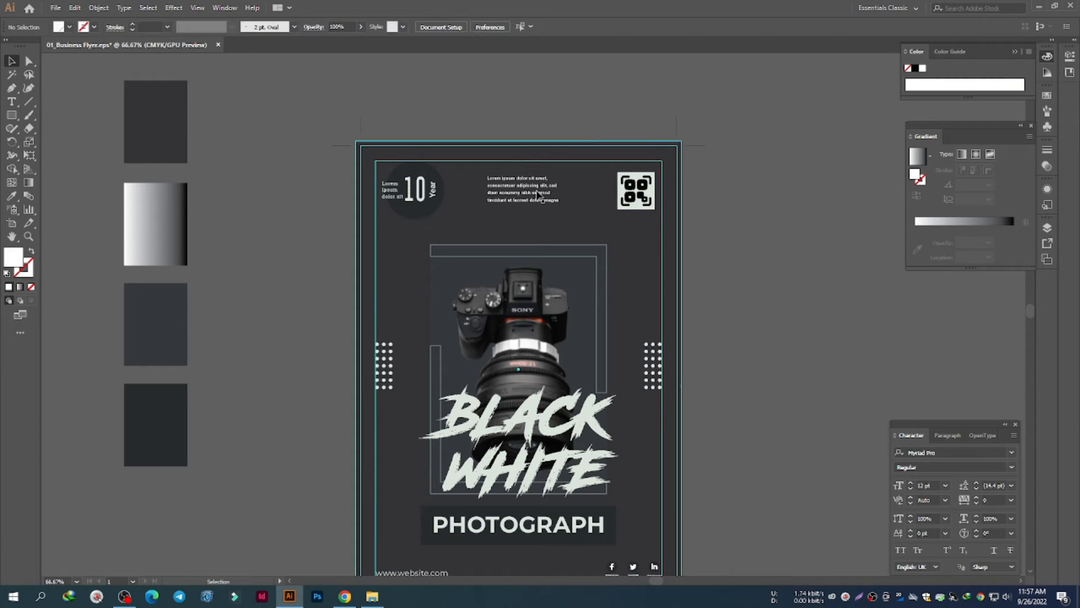
scroll(515, 194, up, 2)
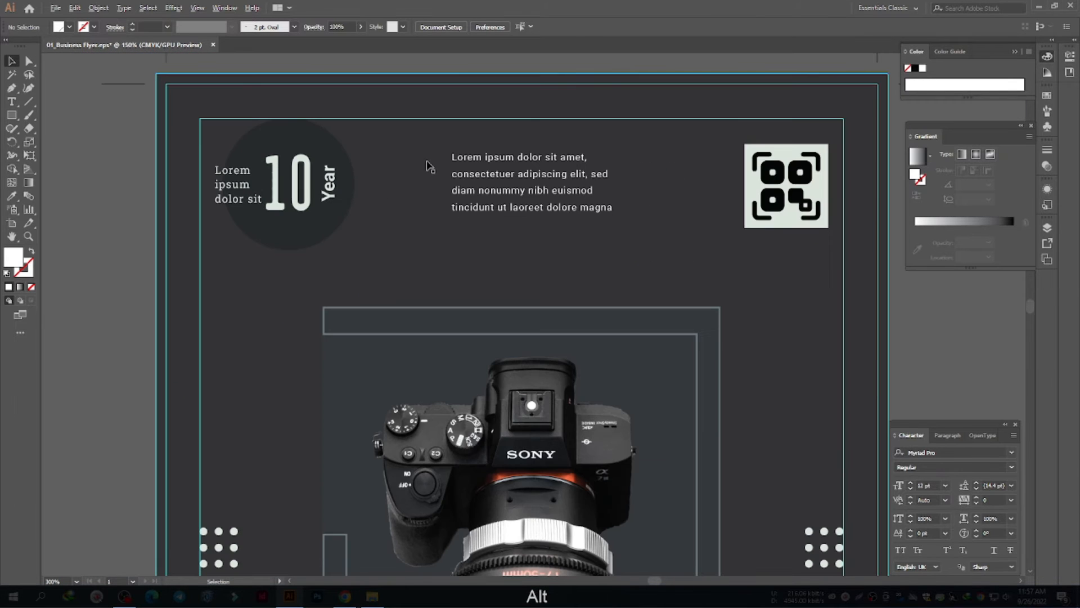
scroll(426, 160, down, 1)
scroll(426, 160, up, 1)
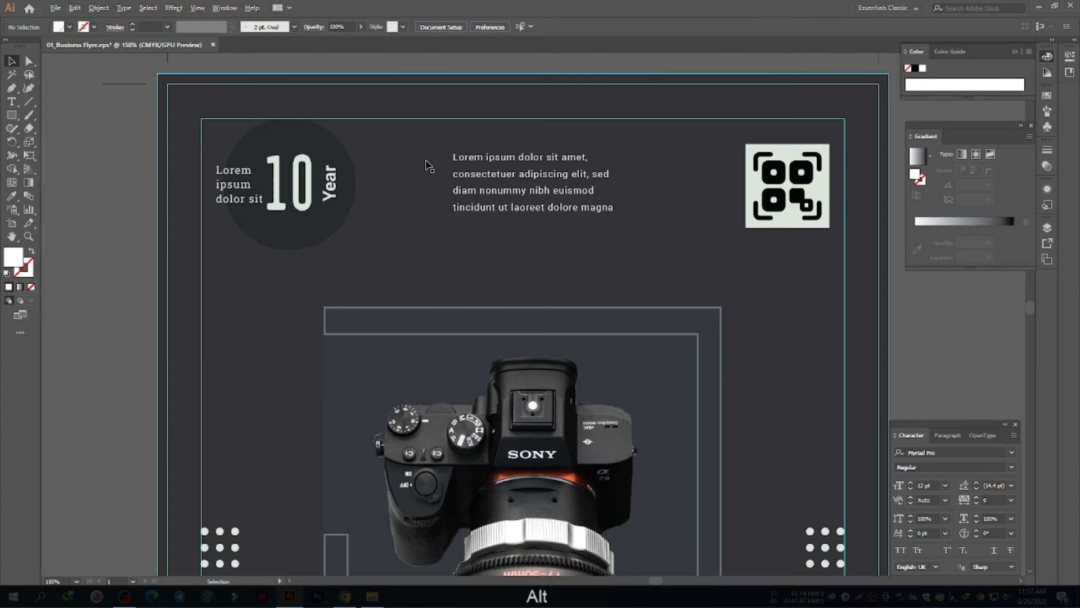
scroll(427, 166, down, 3)
scroll(427, 165, up, 1)
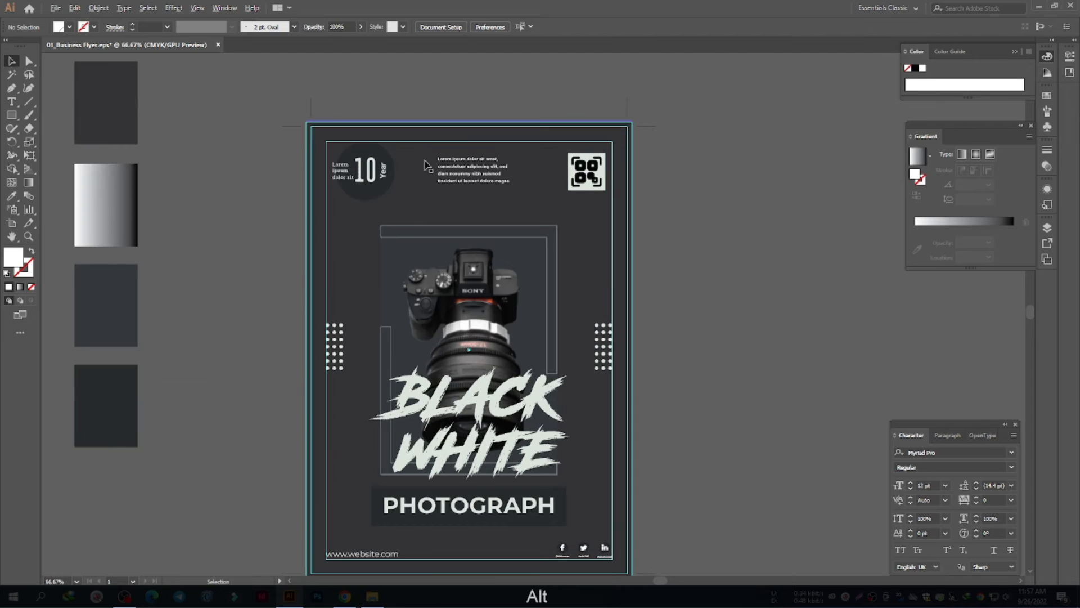
scroll(426, 165, down, 1)
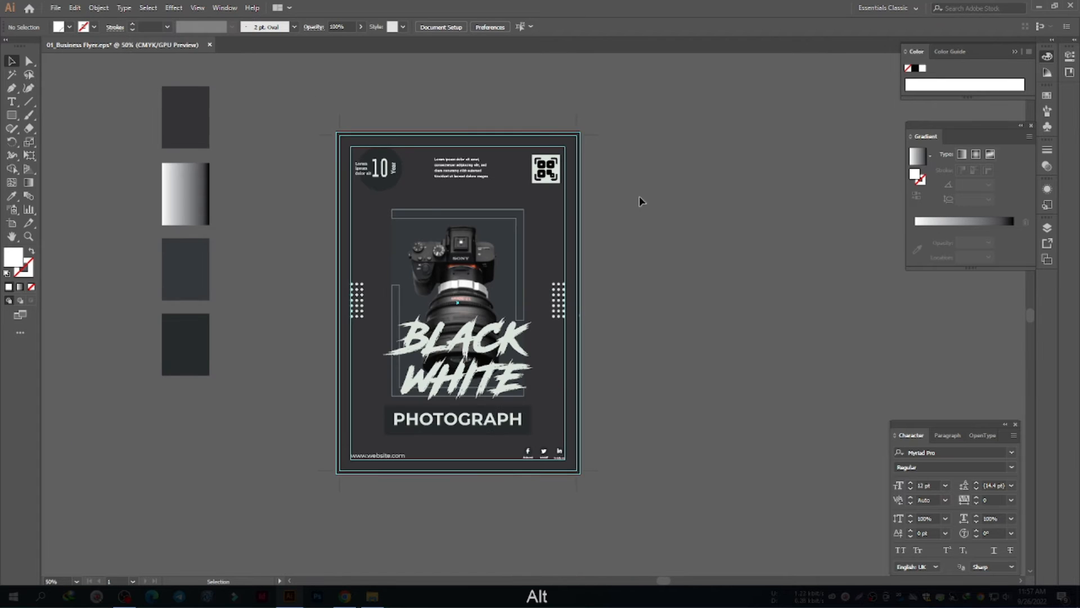
Step: Draw a square about 40 mm wide beside the flyer and swap its fill and stroke for a white outline without fill
drag(623, 186, 534, 159)
right_click(14, 118)
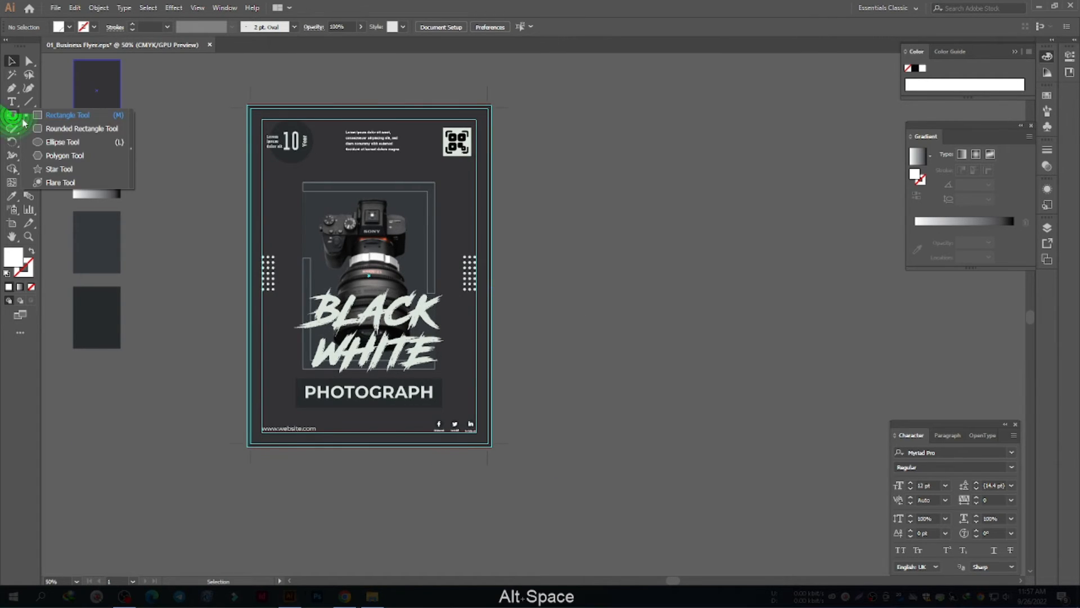
click(65, 115)
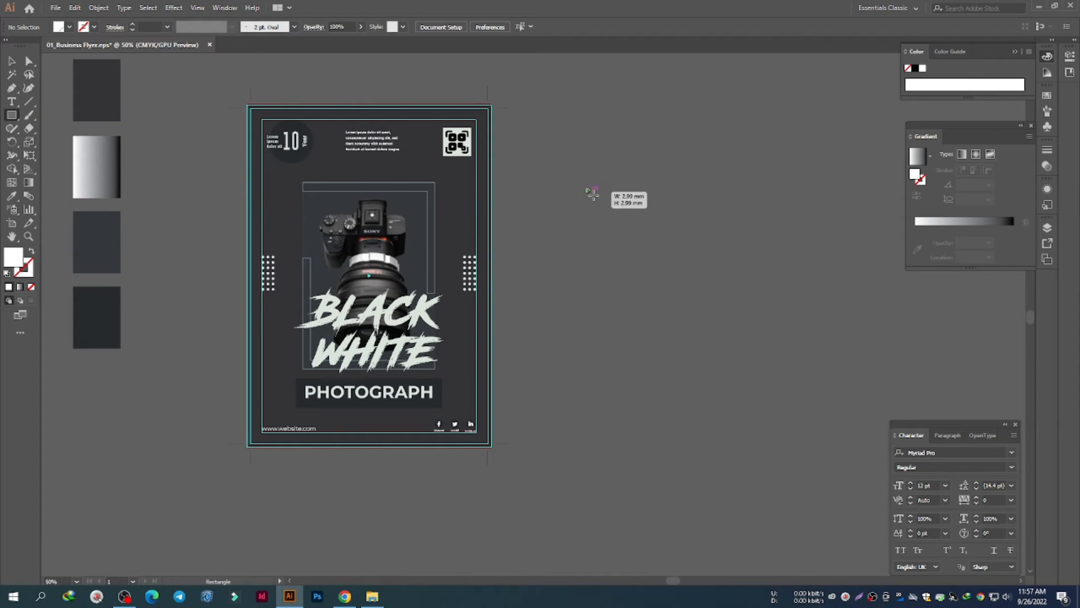
drag(593, 194, 607, 212)
click(31, 252)
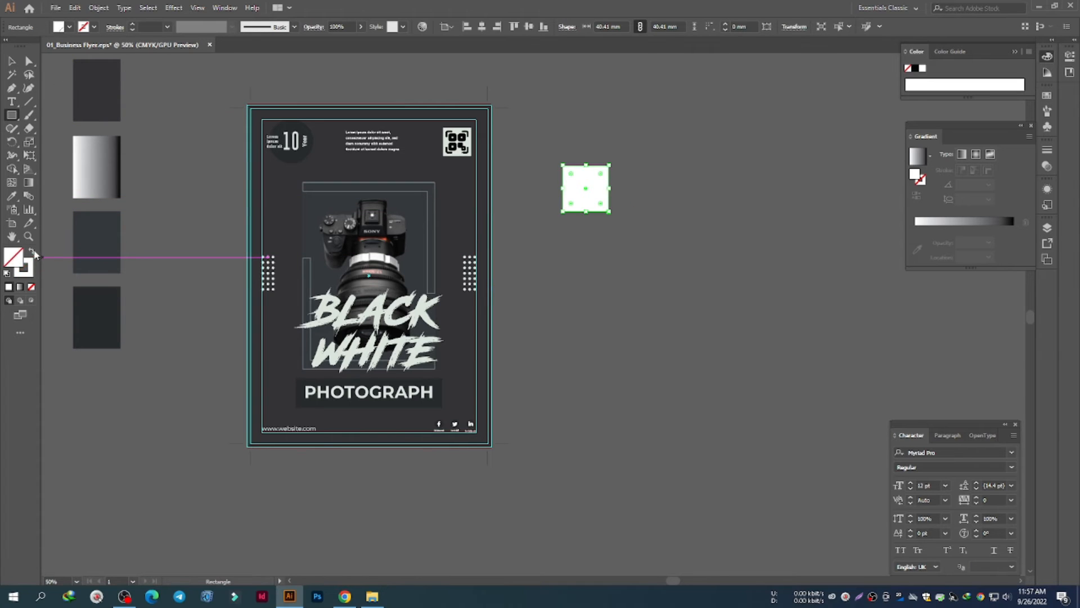
Step: Set the square outline's stroke weight to 4 pt and round its corners to about 3.6 mm
click(134, 26)
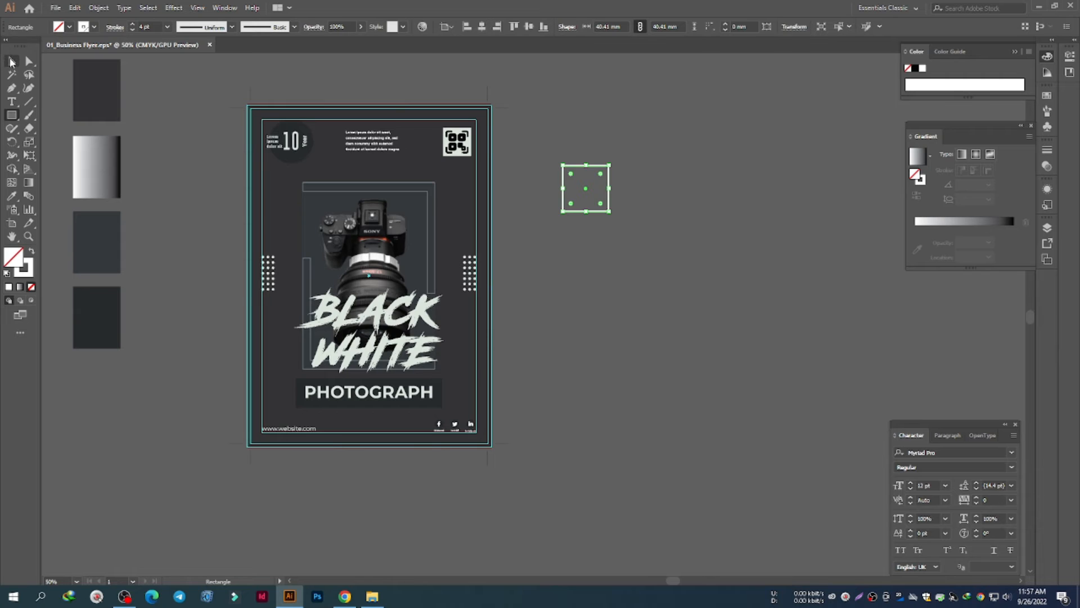
scroll(596, 168, up, 3)
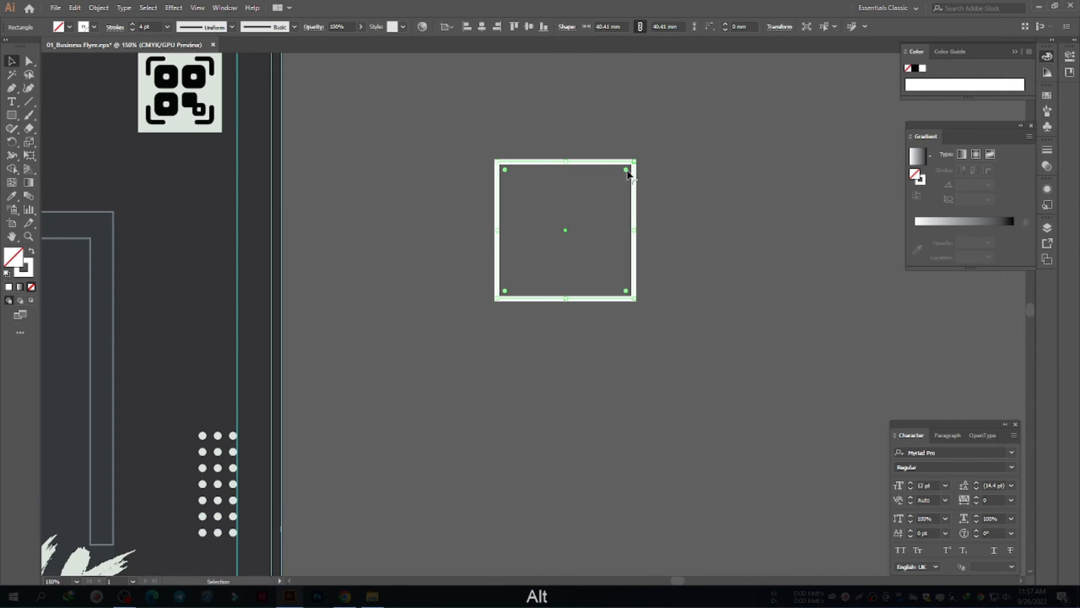
drag(626, 170, 622, 175)
click(726, 187)
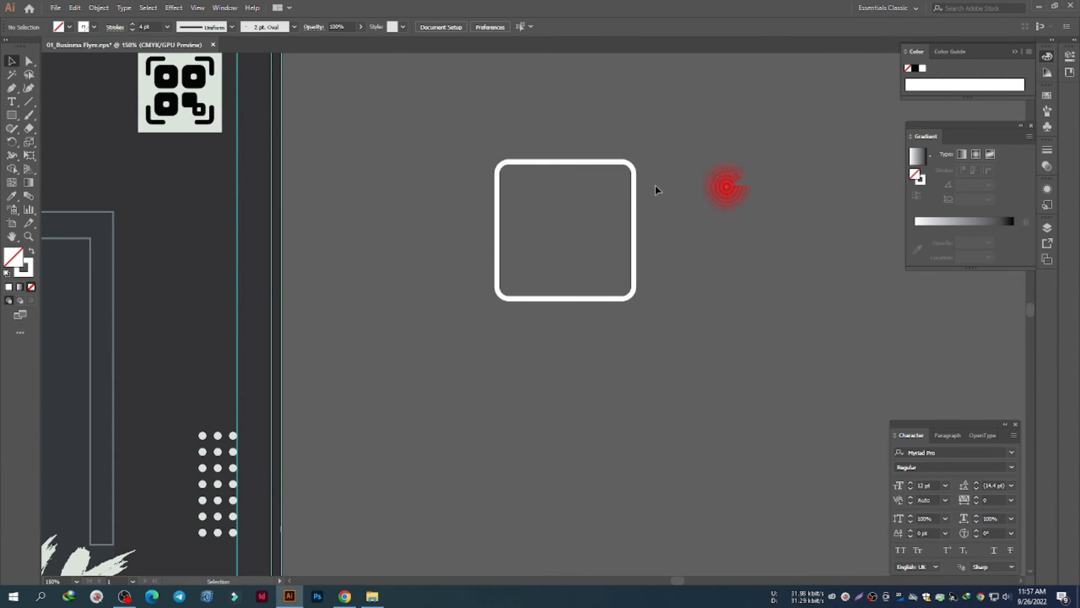
Step: Shrink the rounded square about its centre to about 27.7 mm wide and set its stroke weight to 7 pt
click(634, 197)
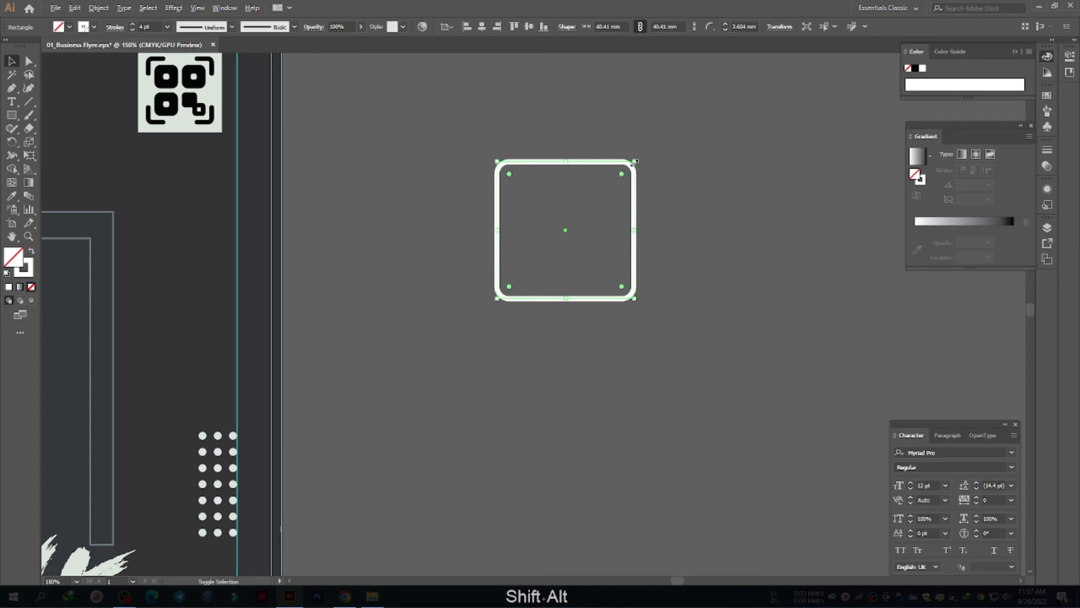
drag(634, 163, 614, 184)
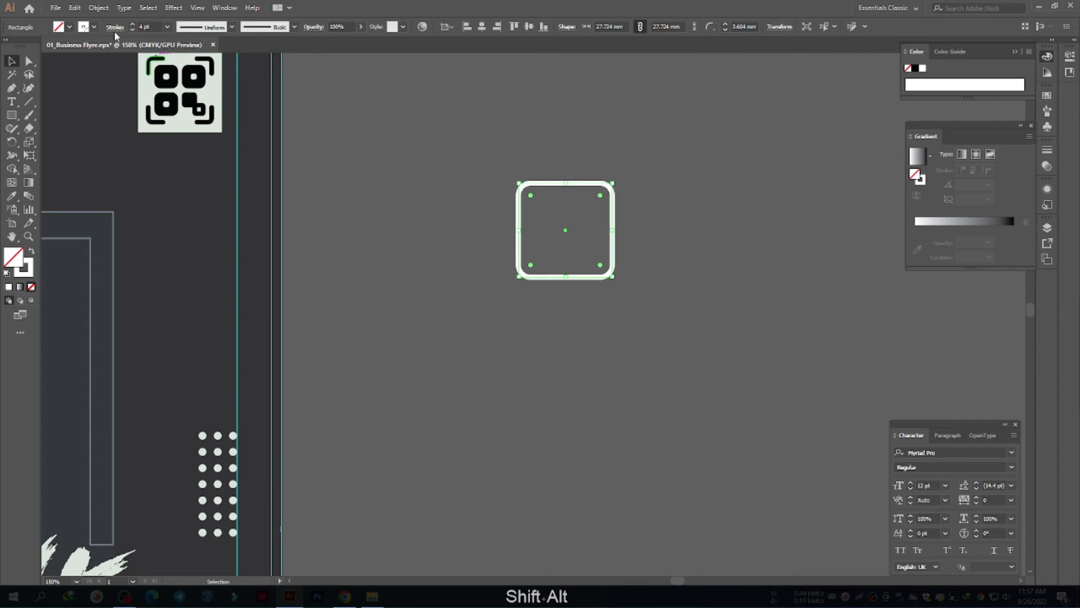
click(132, 24)
click(132, 24)
click(132, 24)
click(586, 225)
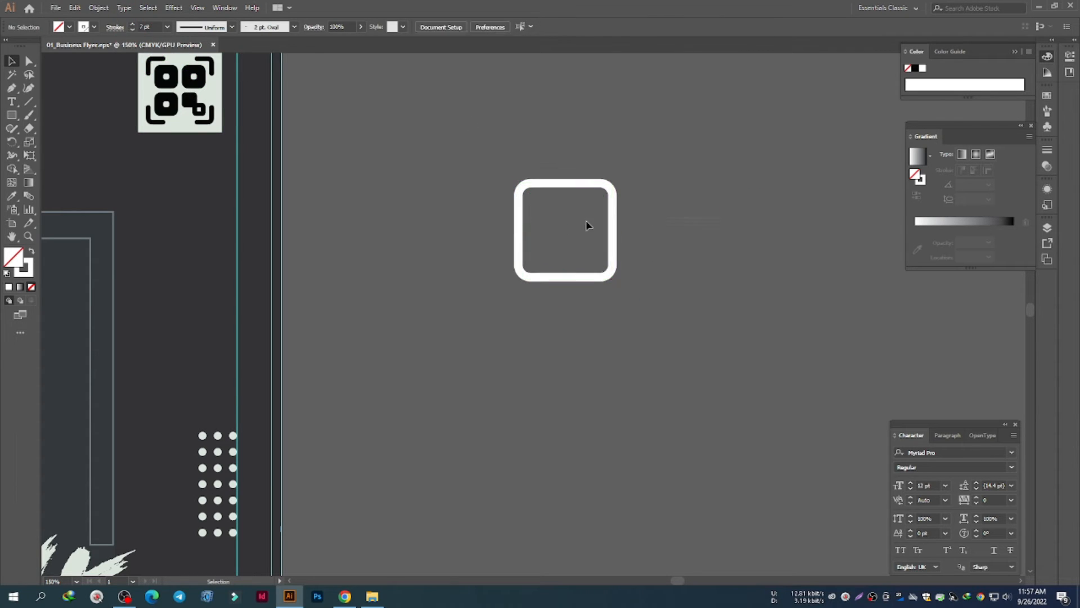
Step: Expand the rounded square's fill and stroke into a filled shape
drag(586, 225, 473, 211)
click(100, 12)
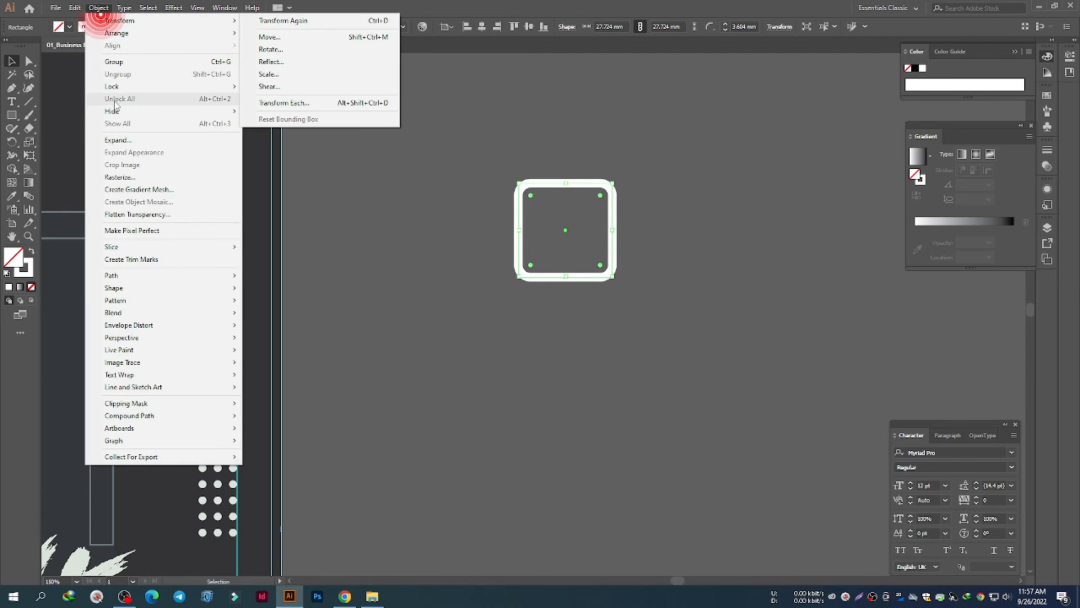
click(118, 138)
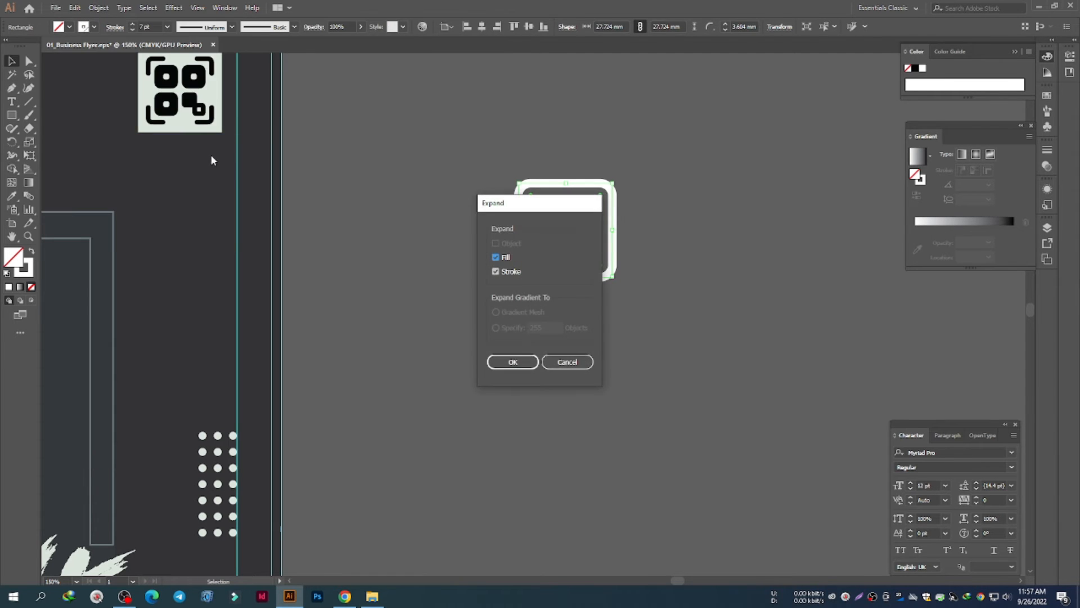
key(Return)
click(684, 258)
click(616, 236)
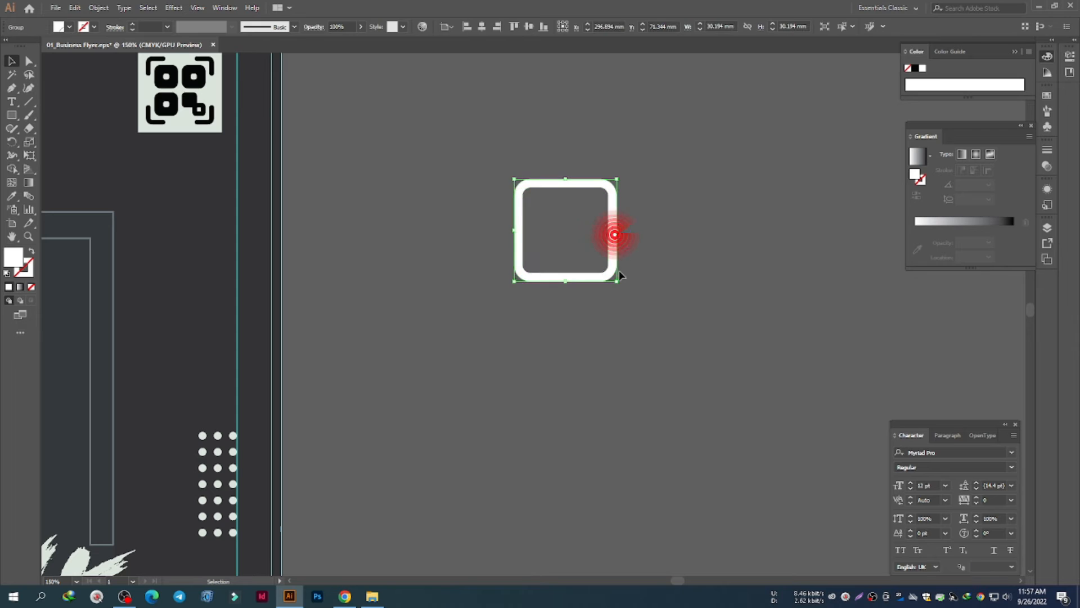
Step: Paste a copy of the rounded square in front, turn it into an overlapping diamond at the lower right, and group both shapes
key(ctrl+c)
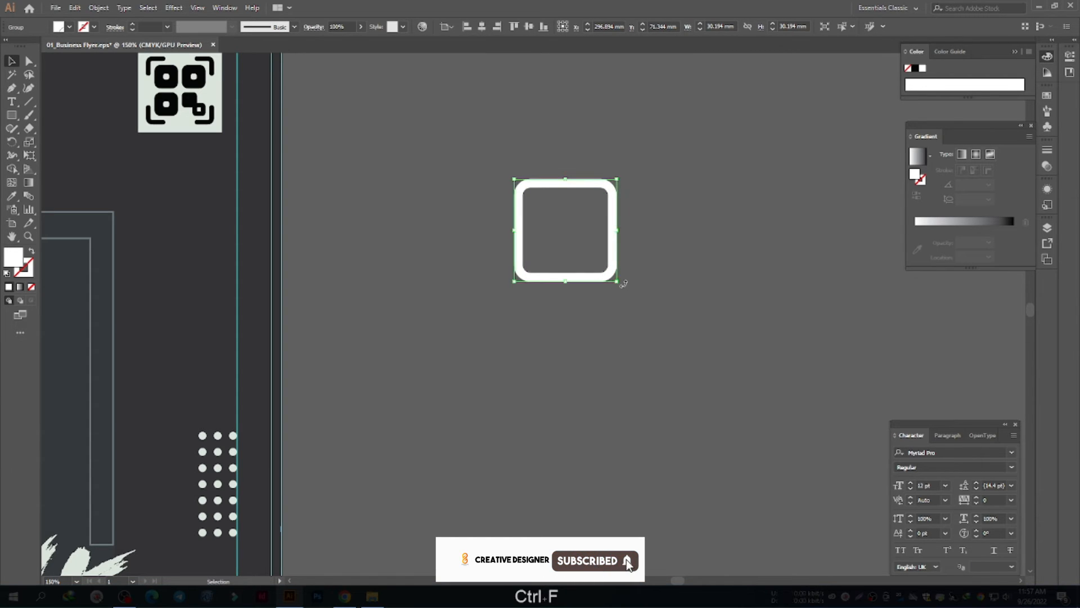
drag(623, 288, 650, 271)
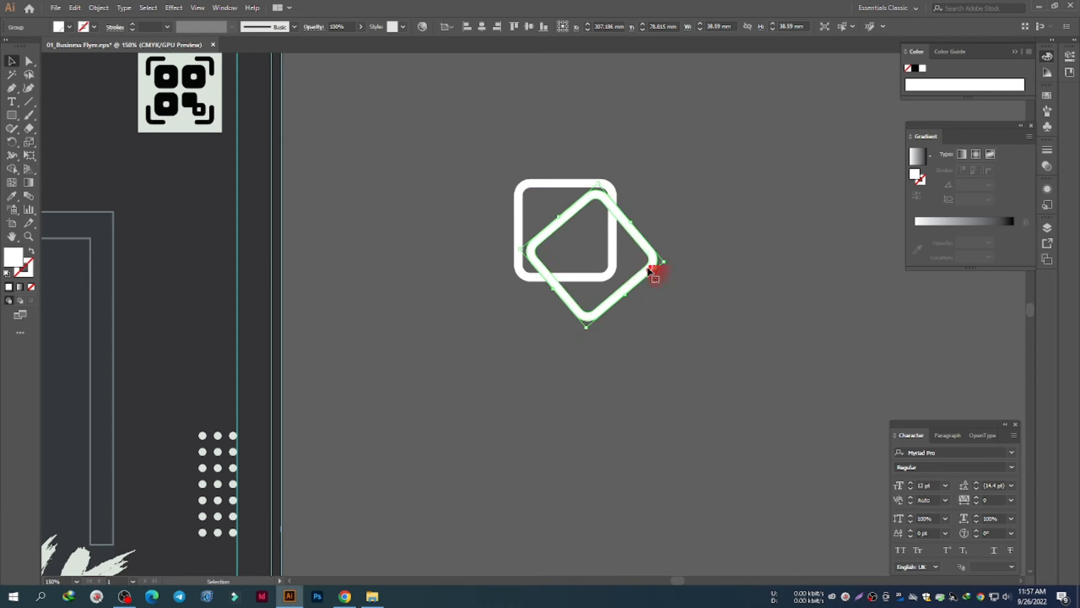
click(694, 272)
drag(733, 304, 459, 175)
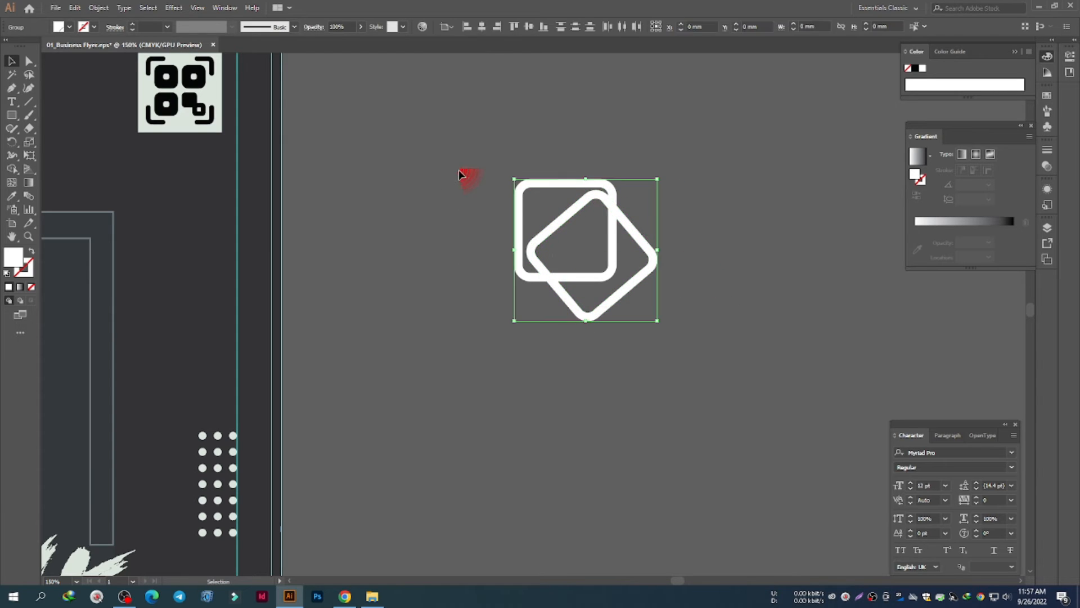
key(ctrl+g)
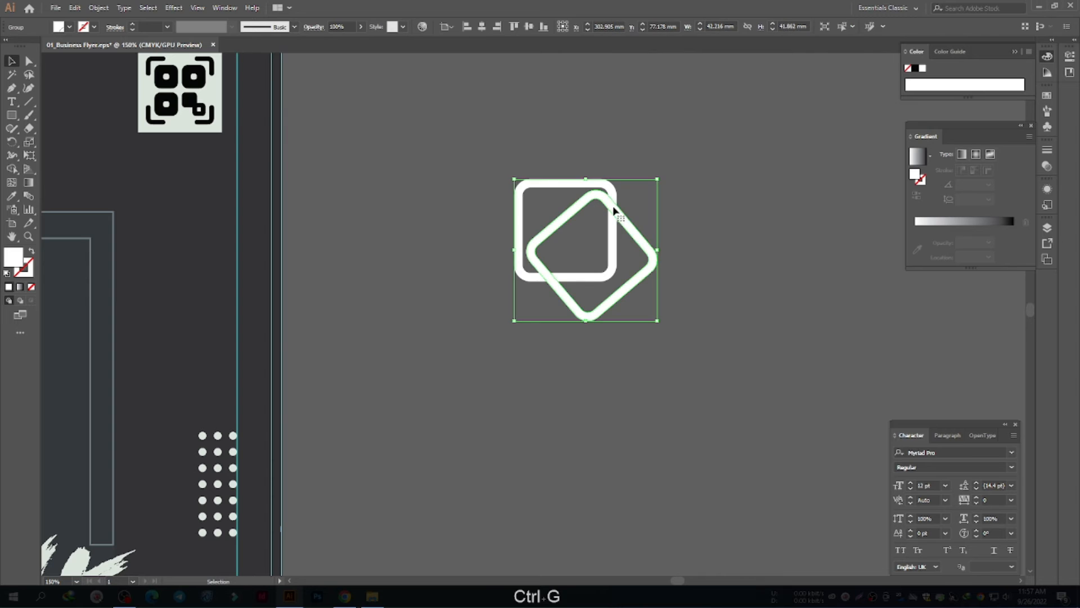
Step: Recolour only the diamond in the group with the dark shade sampled from the flyer's camera backdrop
scroll(621, 210, down, 2)
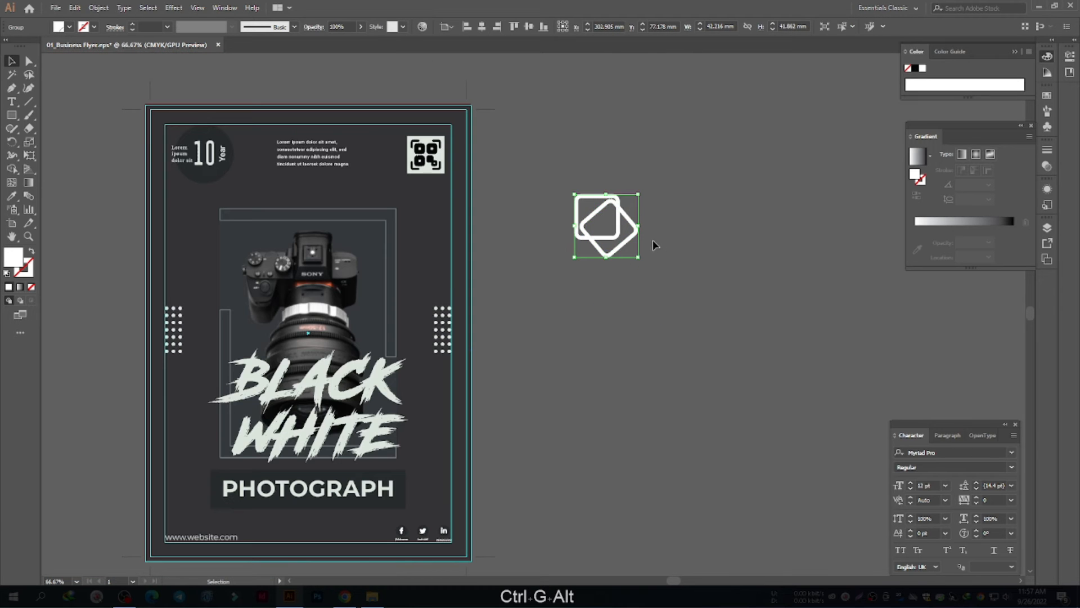
click(675, 243)
key(a)
click(638, 238)
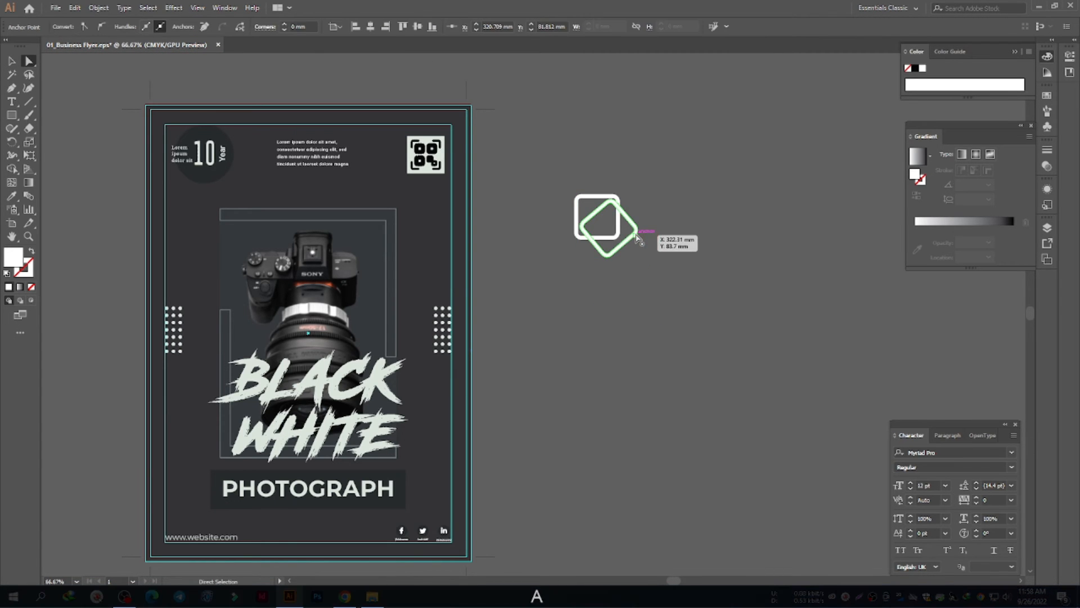
key(i)
click(376, 247)
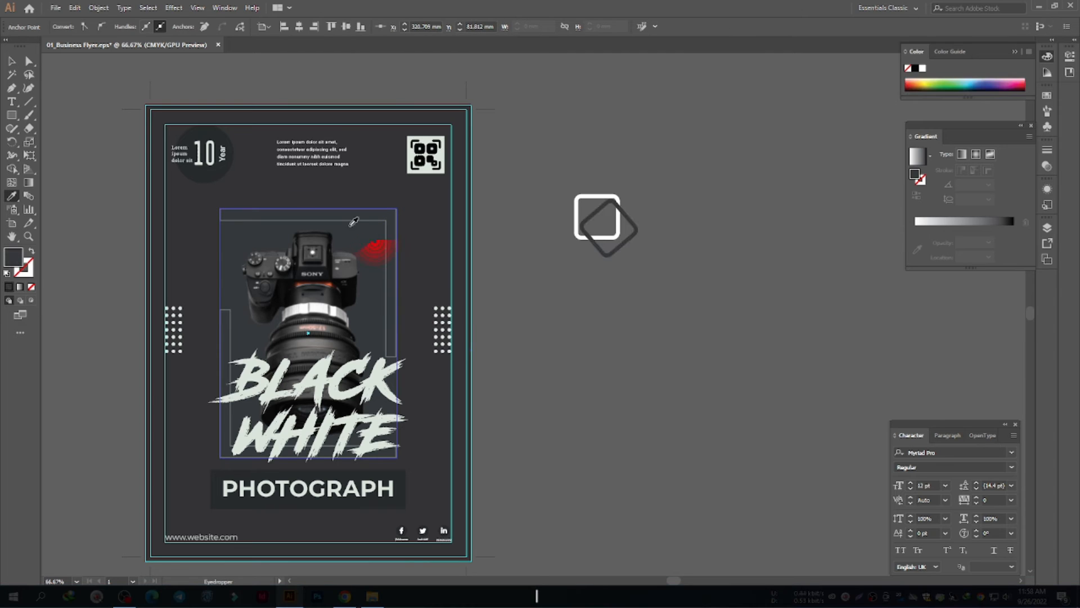
click(755, 261)
Step: Scale the overlapping-squares group to about 18.7 mm wide and place it on the flyer below the QR code, beside the camera frame
click(595, 212)
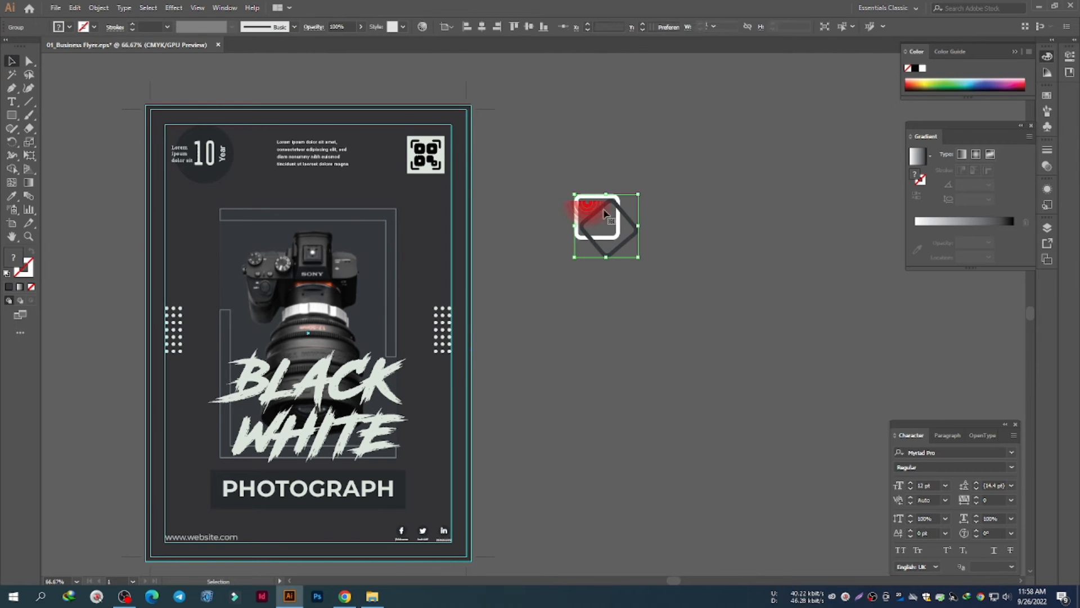
drag(617, 220, 401, 69)
scroll(366, 166, up, 4)
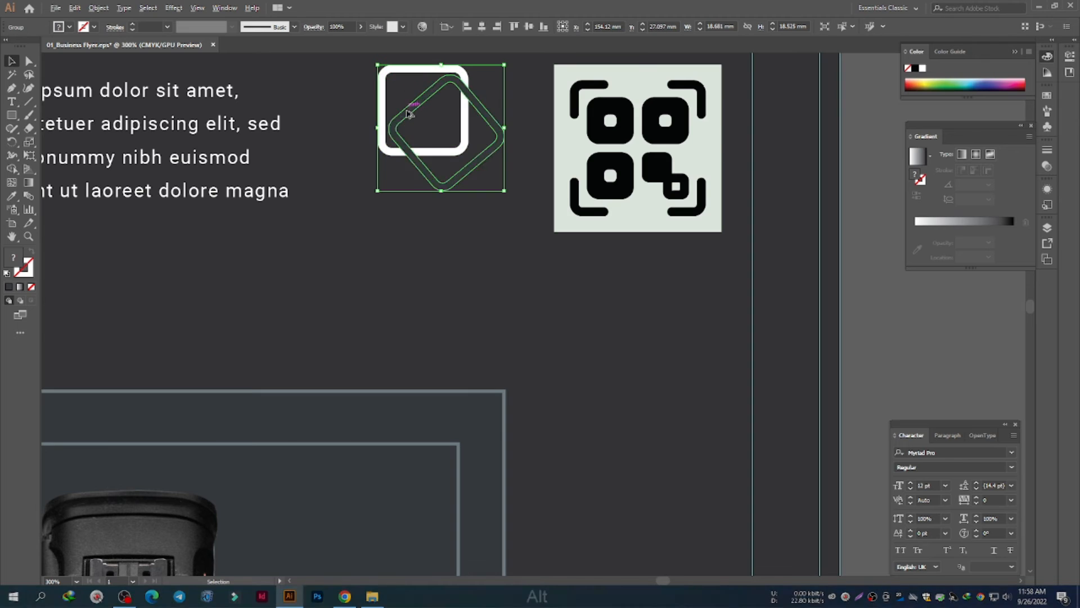
scroll(401, 69, down, 2)
drag(705, 164, 834, 221)
drag(563, 197, 662, 376)
click(827, 358)
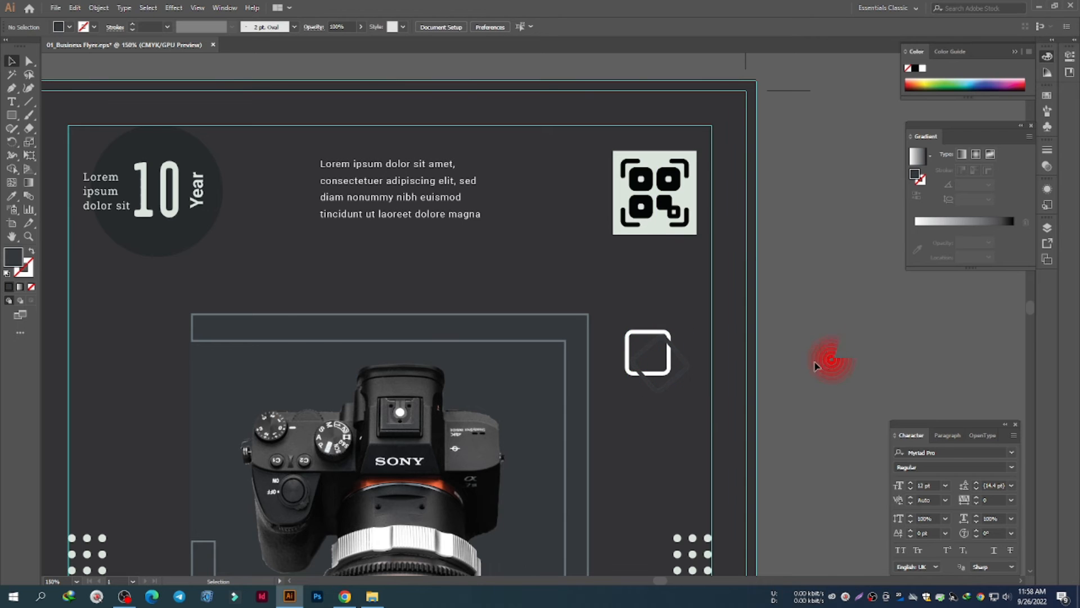
Step: Shift the overlapping-squares ornament slightly to the right so it sits more centrally beneath the QR code
drag(827, 363, 812, 270)
click(676, 274)
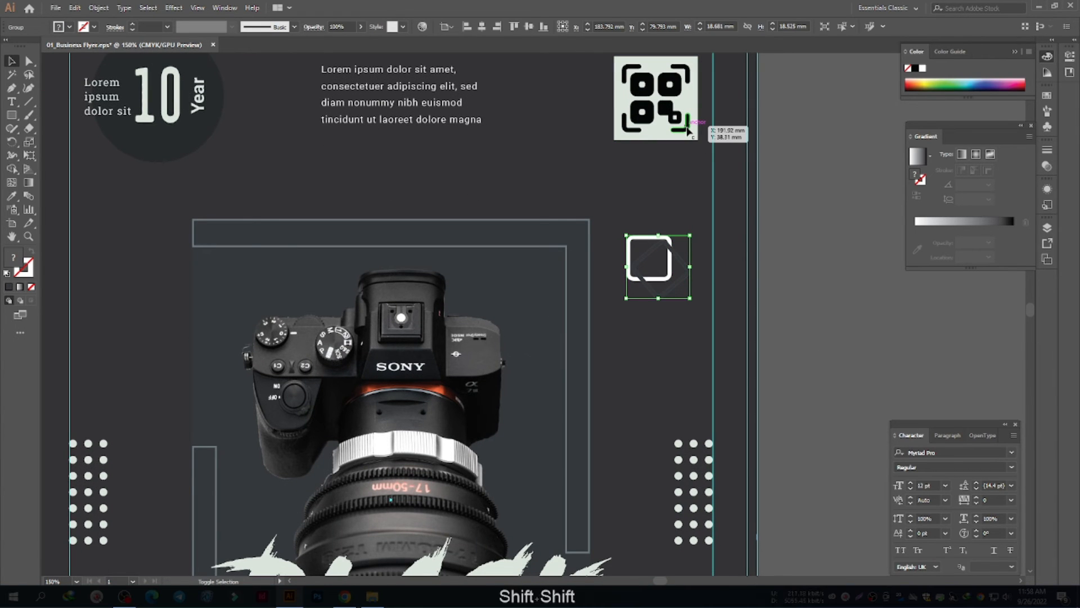
key(a)
click(697, 141)
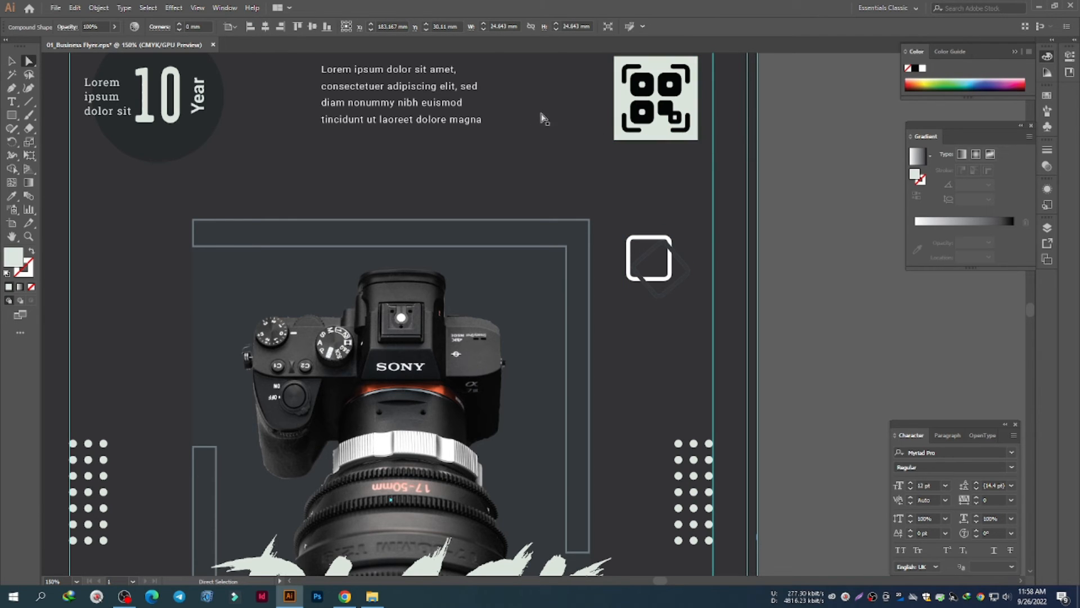
click(13, 61)
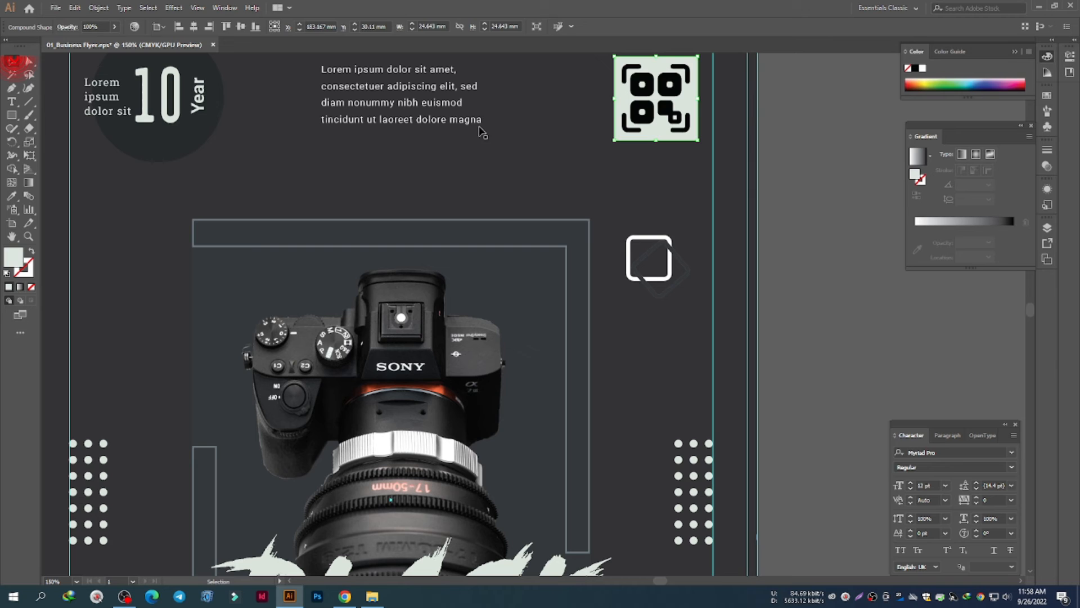
click(832, 196)
drag(673, 270, 682, 270)
click(777, 269)
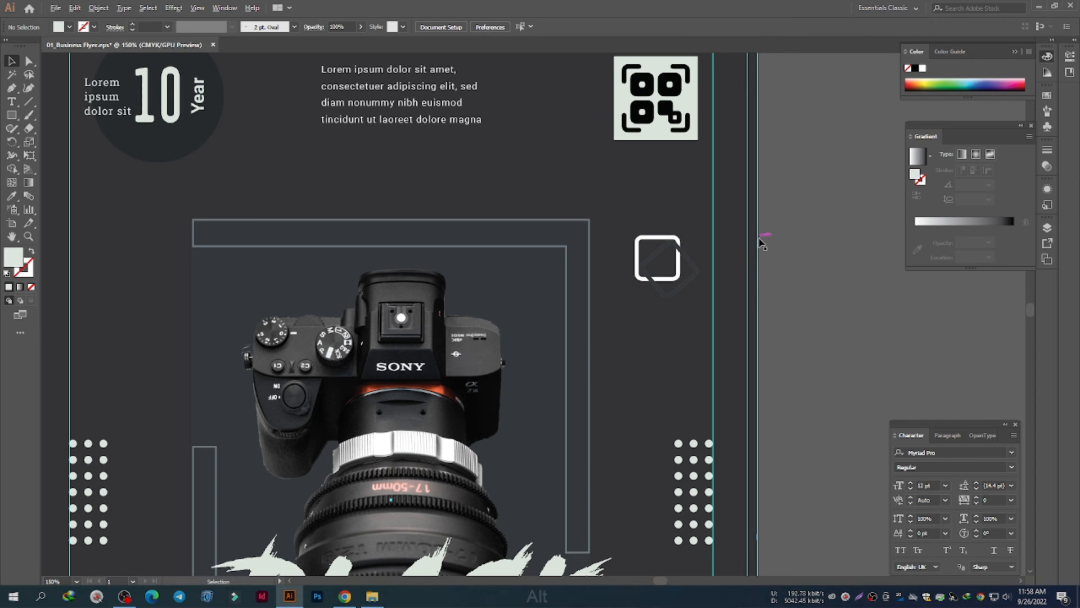
Step: Duplicate the overlapping-squares ornament into the flyer's lower-left area, between the margin guide and the WHITE lettering
scroll(762, 237, down, 1)
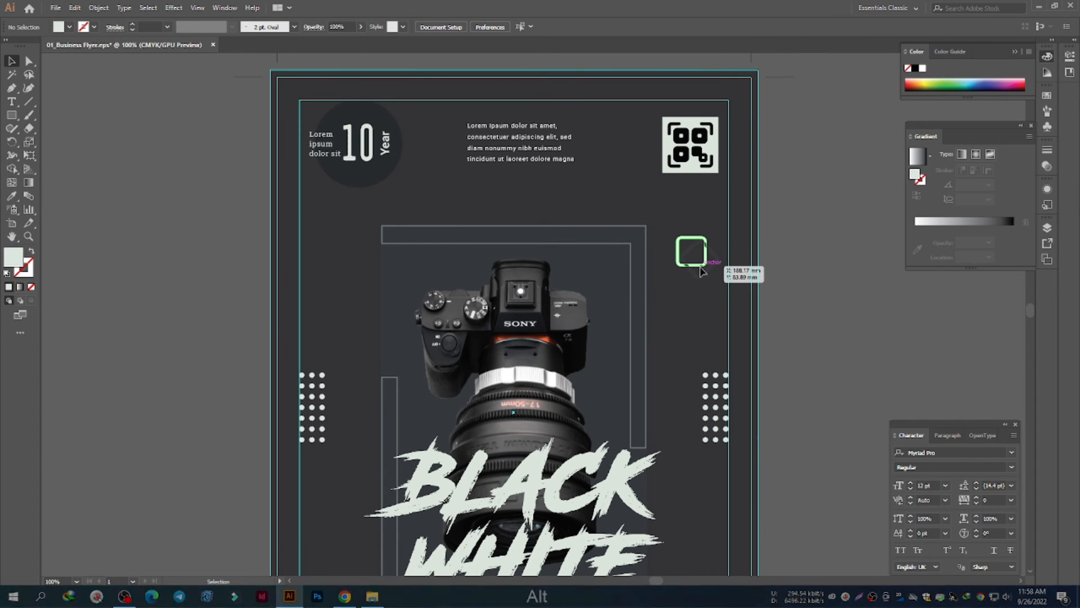
drag(703, 267, 351, 403)
key(space)
scroll(295, 410, up, 4)
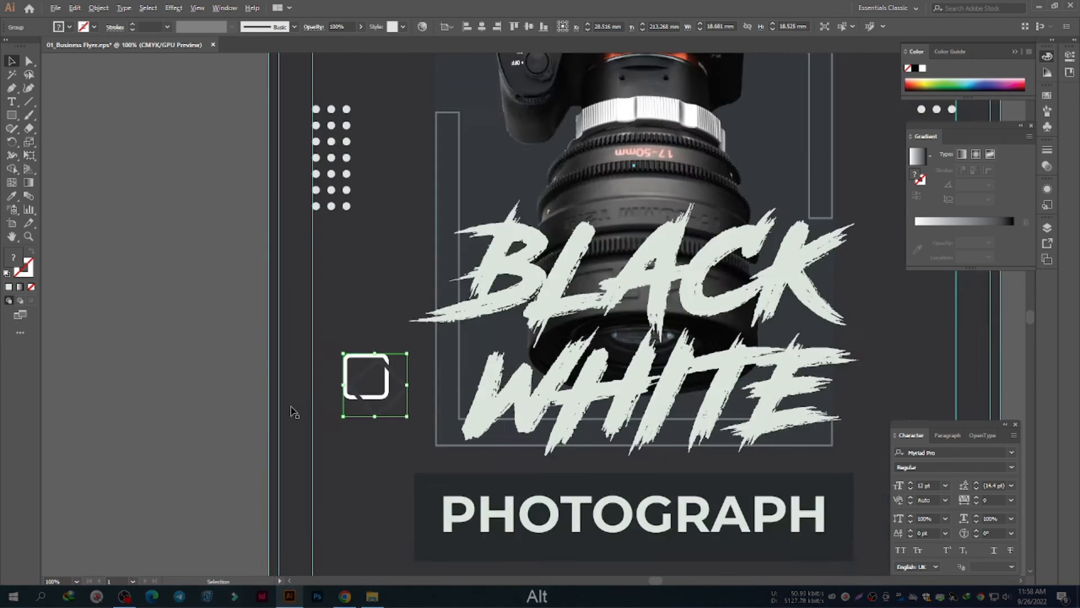
drag(438, 380, 408, 379)
click(147, 336)
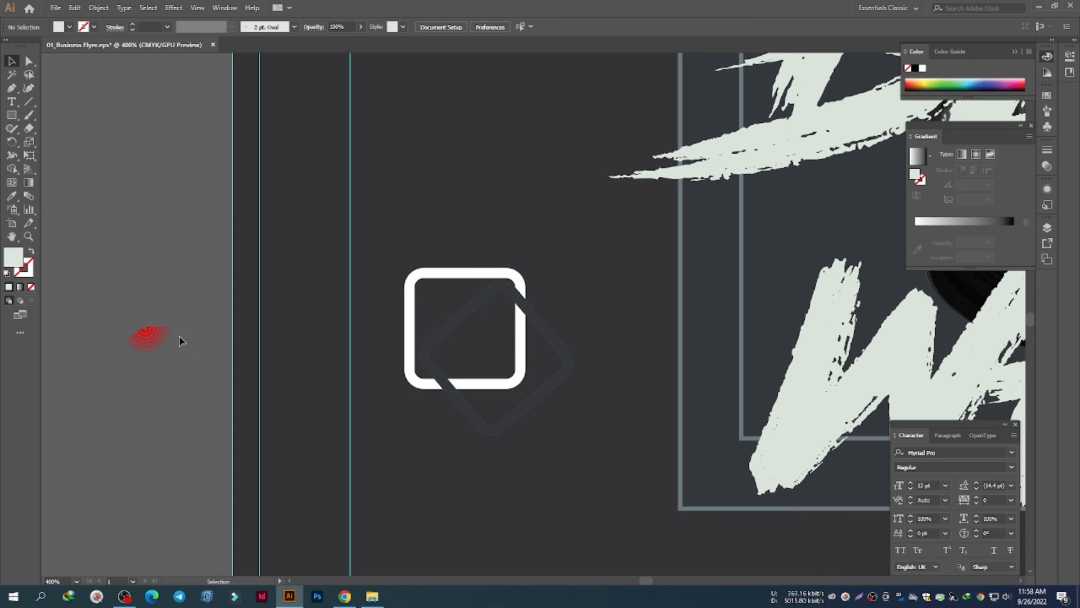
Step: Move the left dot pattern straight up beside the camera and the right dot pattern straight down beside the title lettering
scroll(279, 373, down, 5)
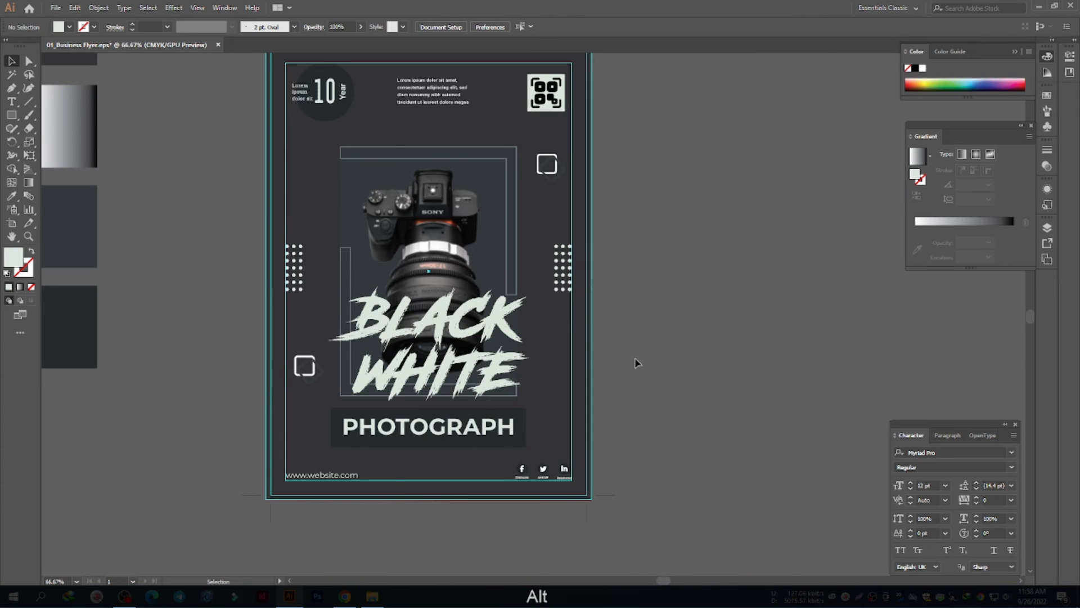
drag(292, 265, 293, 198)
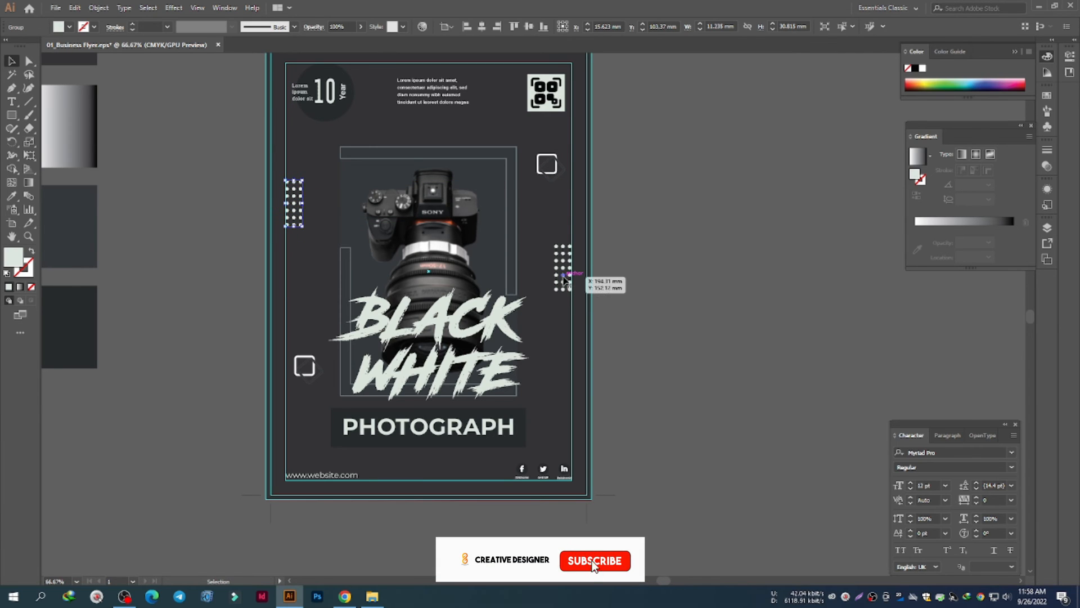
click(564, 279)
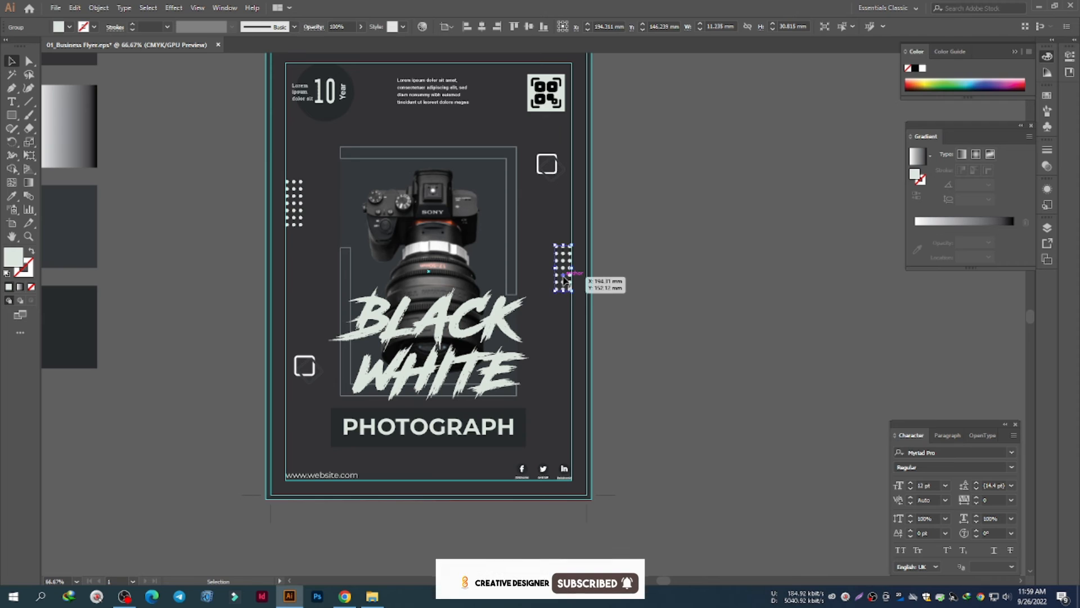
drag(564, 279, 564, 341)
click(700, 345)
Step: Review the overall flyer layout and inspect the PHOTOGRAPH label and website line up close
scroll(439, 307, down, 1)
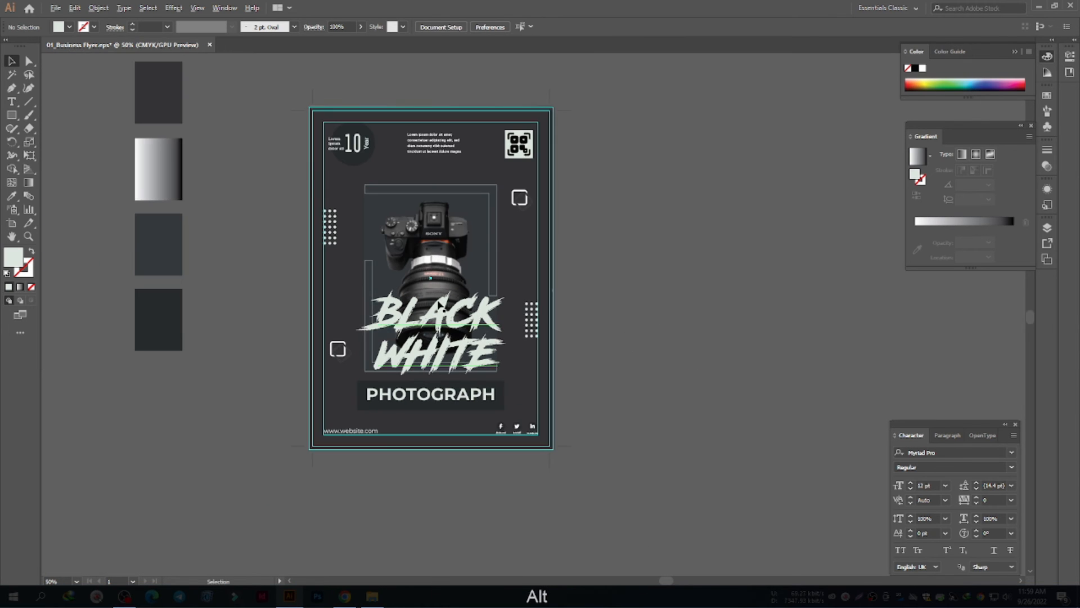
drag(676, 308, 657, 315)
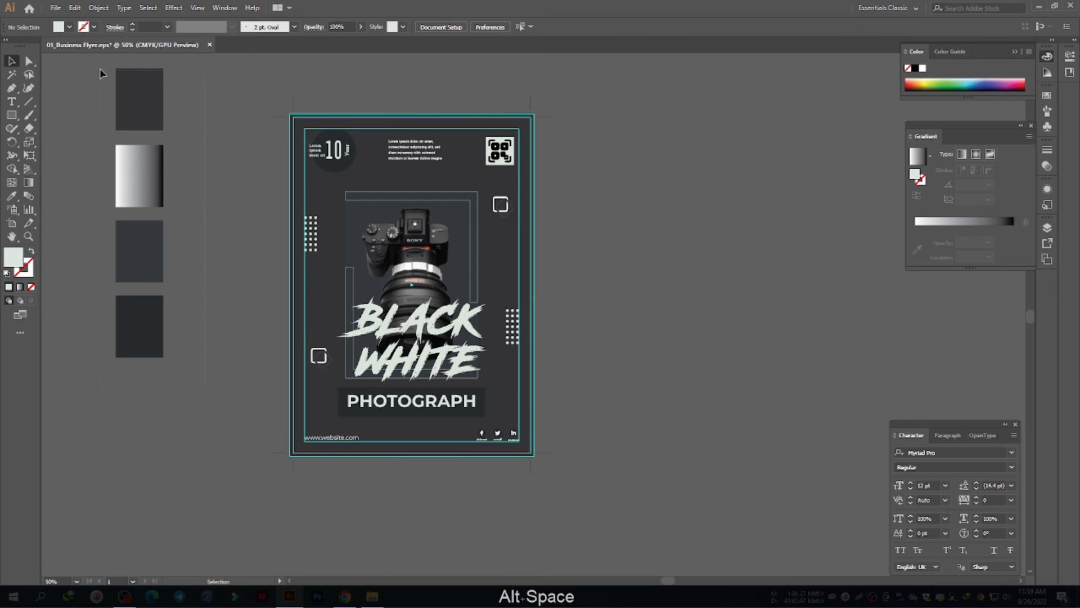
drag(100, 69, 100, 70)
click(754, 296)
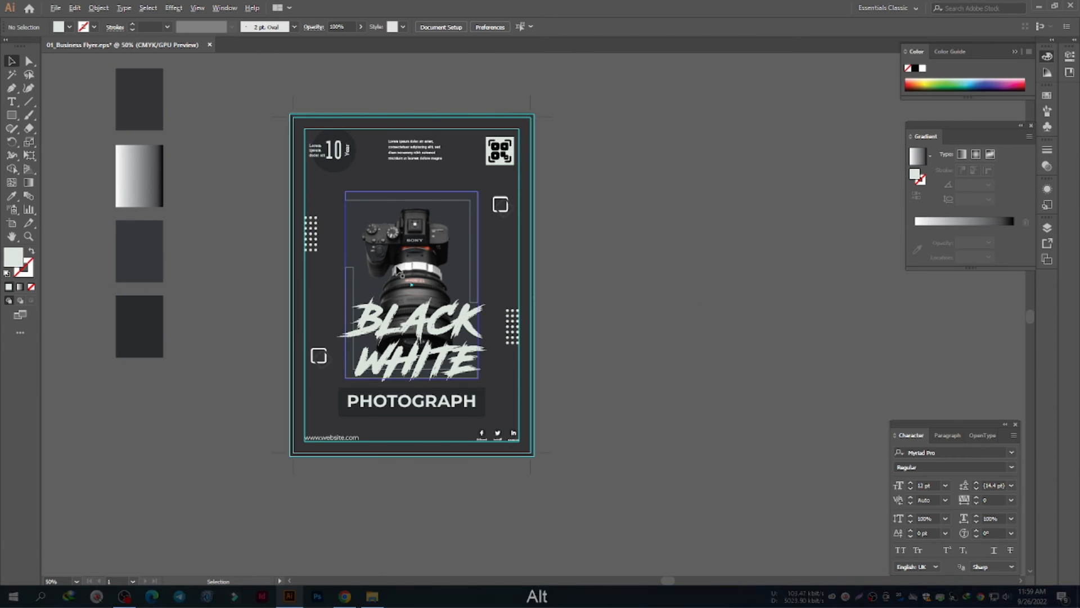
scroll(397, 270, up, 2)
drag(683, 262, 696, 284)
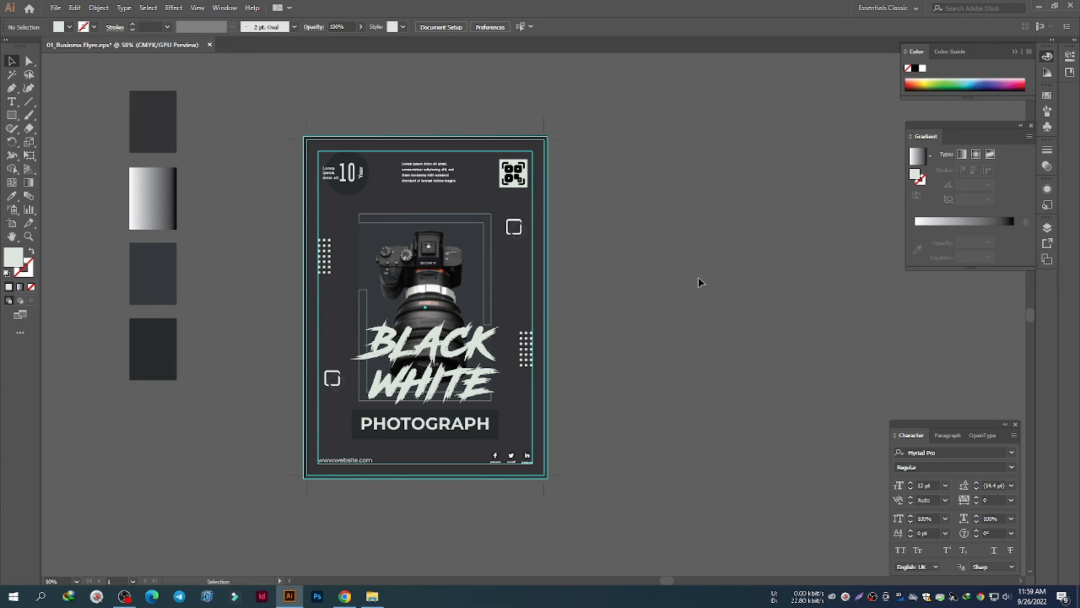
scroll(414, 280, up, 1)
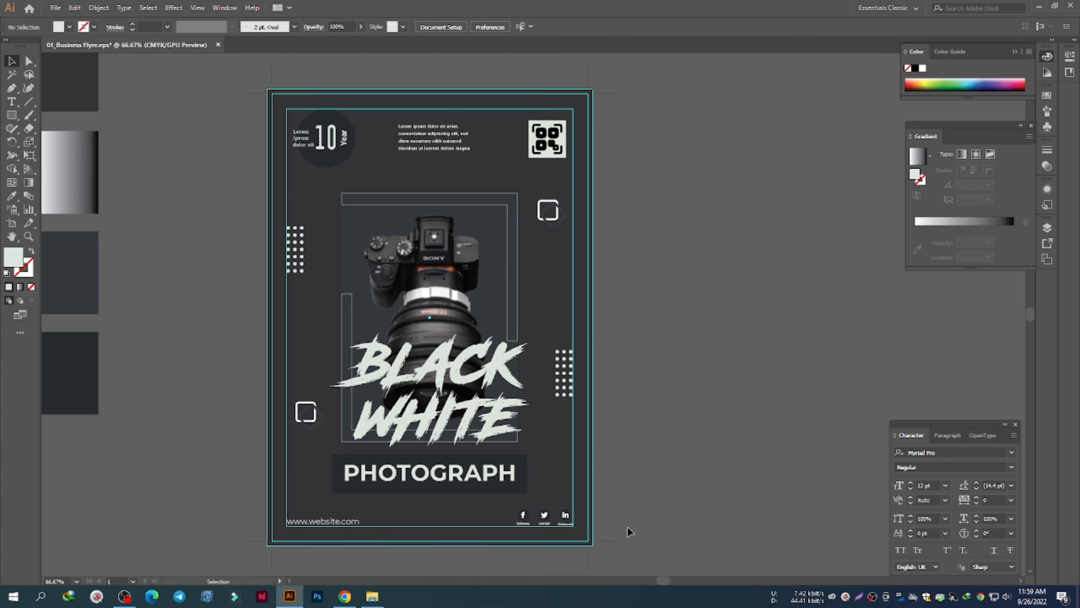
scroll(368, 546, up, 5)
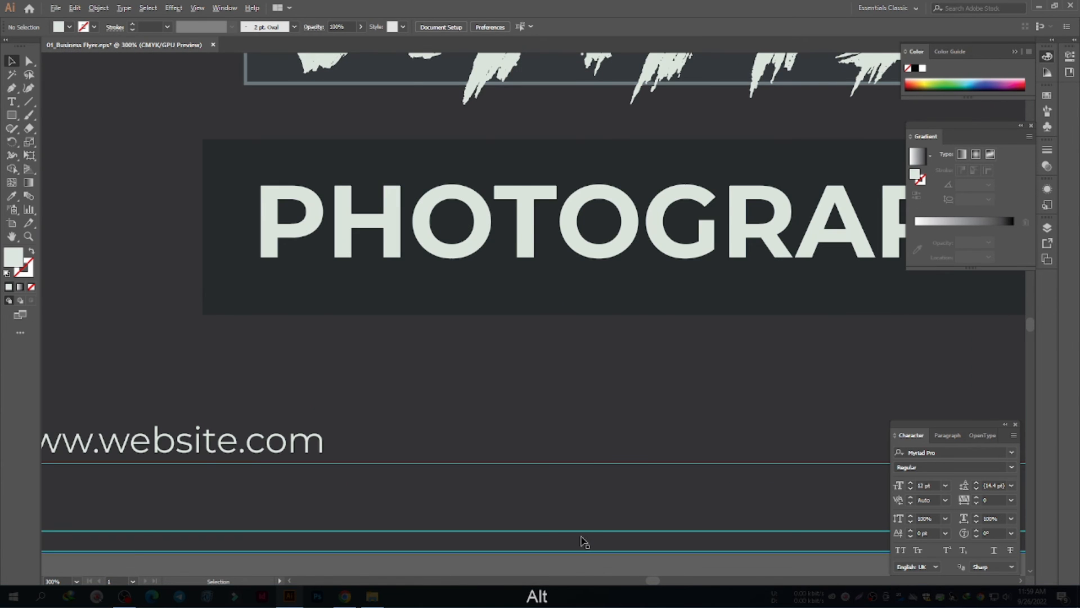
Step: Inspect the dark rectangle behind the PHOTOGRAPH label and how the text sits inside it
scroll(574, 542, down, 2)
scroll(574, 541, down, 1)
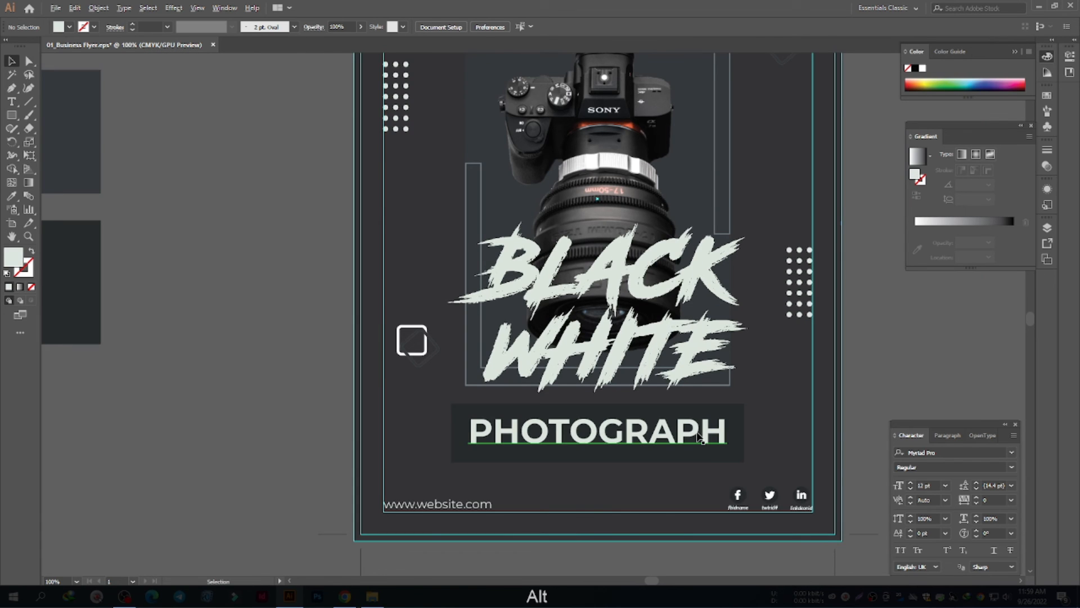
key(a)
click(737, 450)
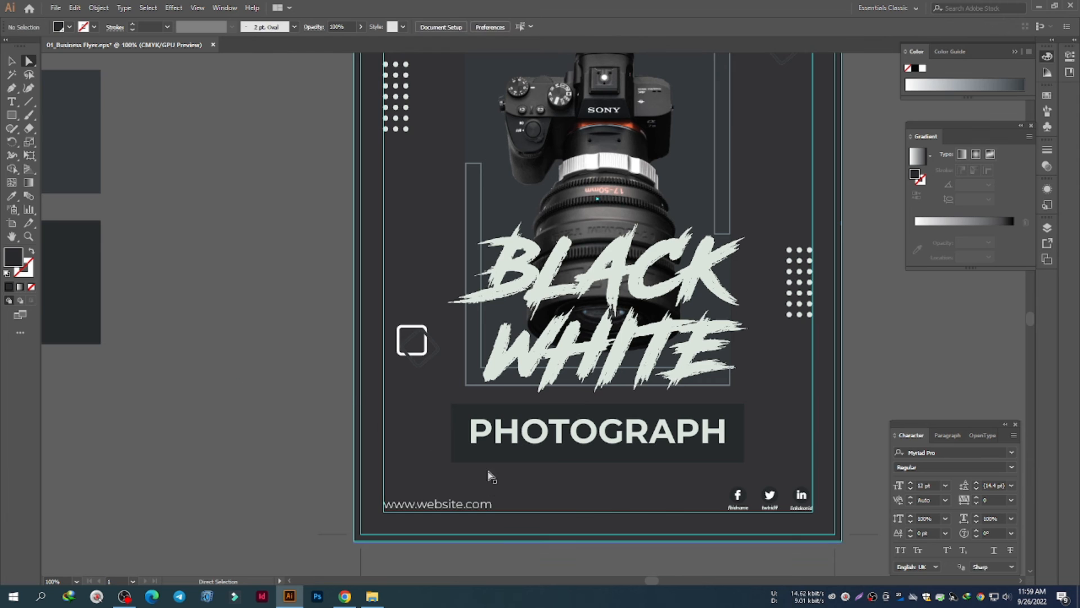
click(460, 457)
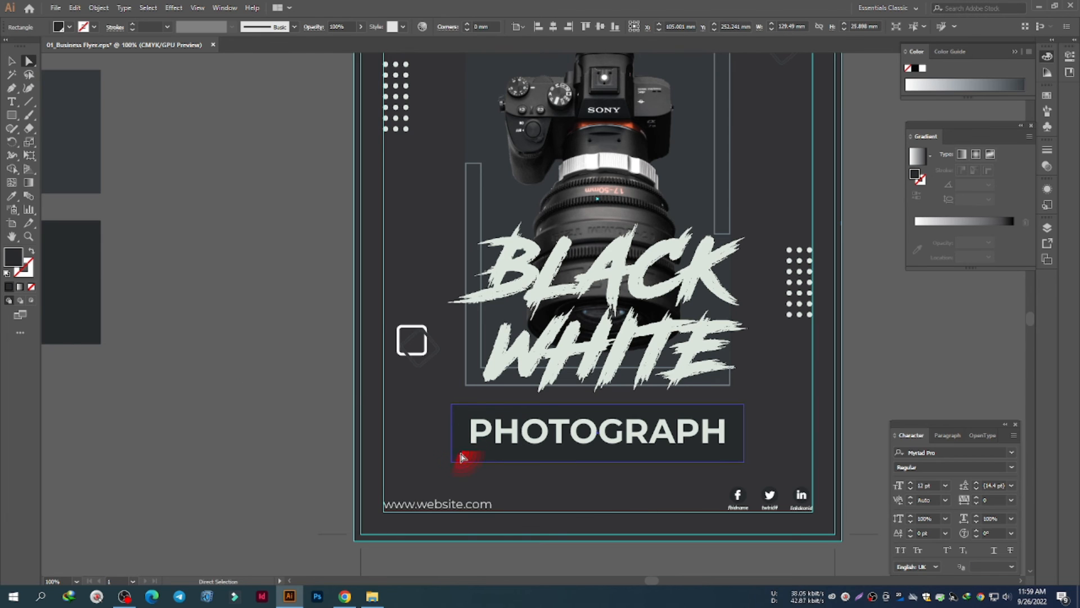
click(234, 386)
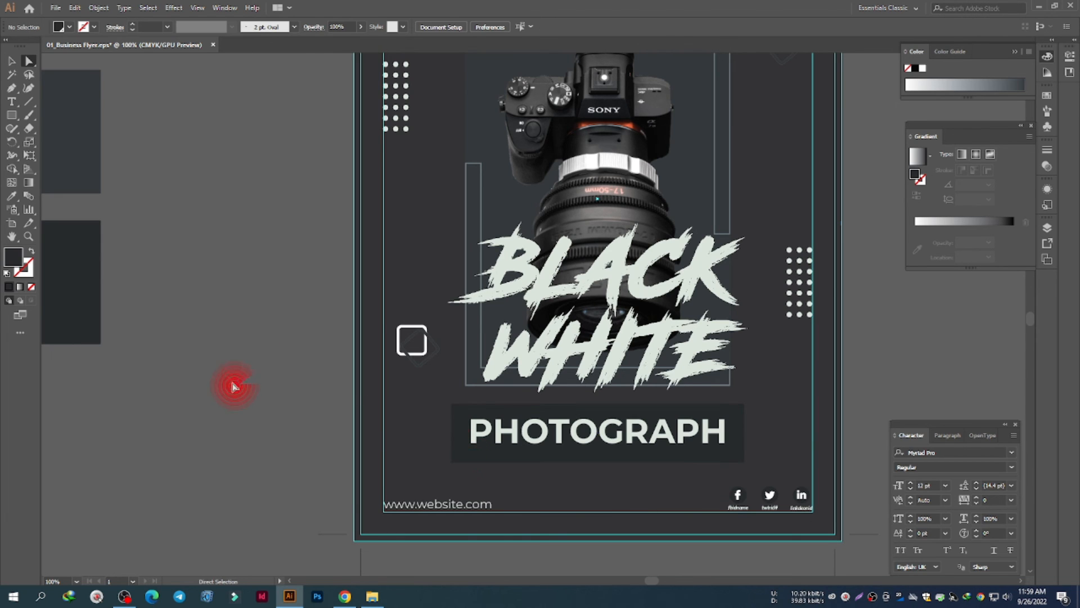
click(459, 441)
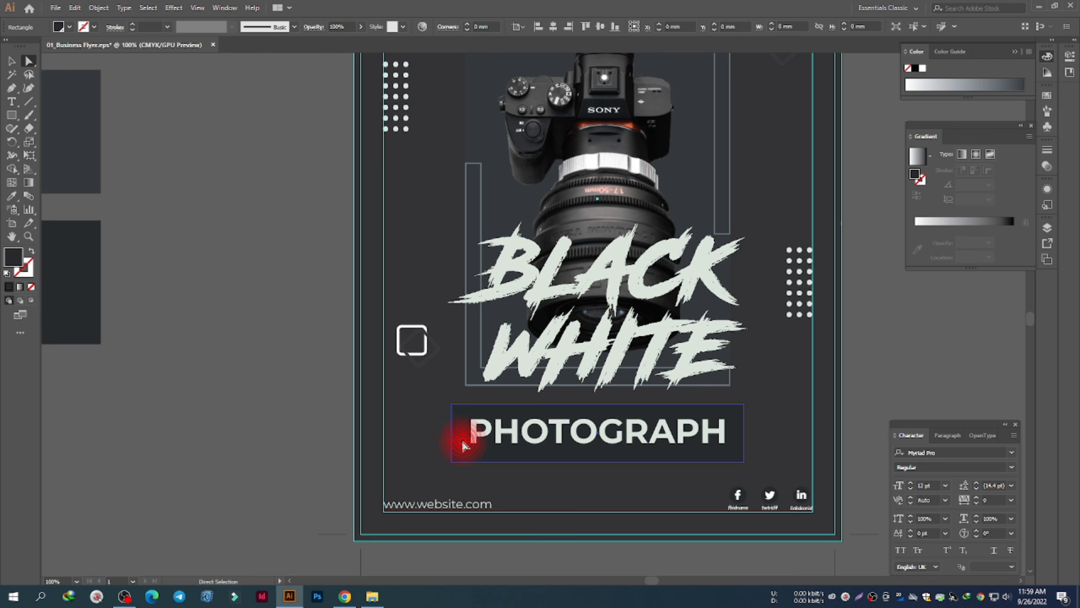
click(216, 317)
Step: Review the whole flyer layout, checking the ornaments, dot patterns, camera and title at different magnifications
scroll(248, 332, down, 2)
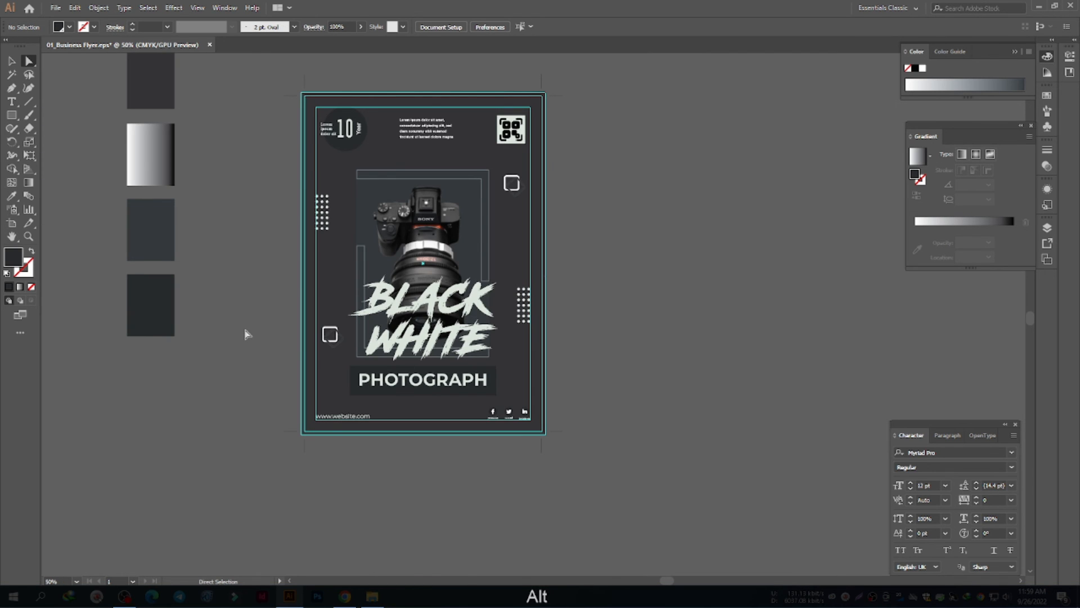
key(v)
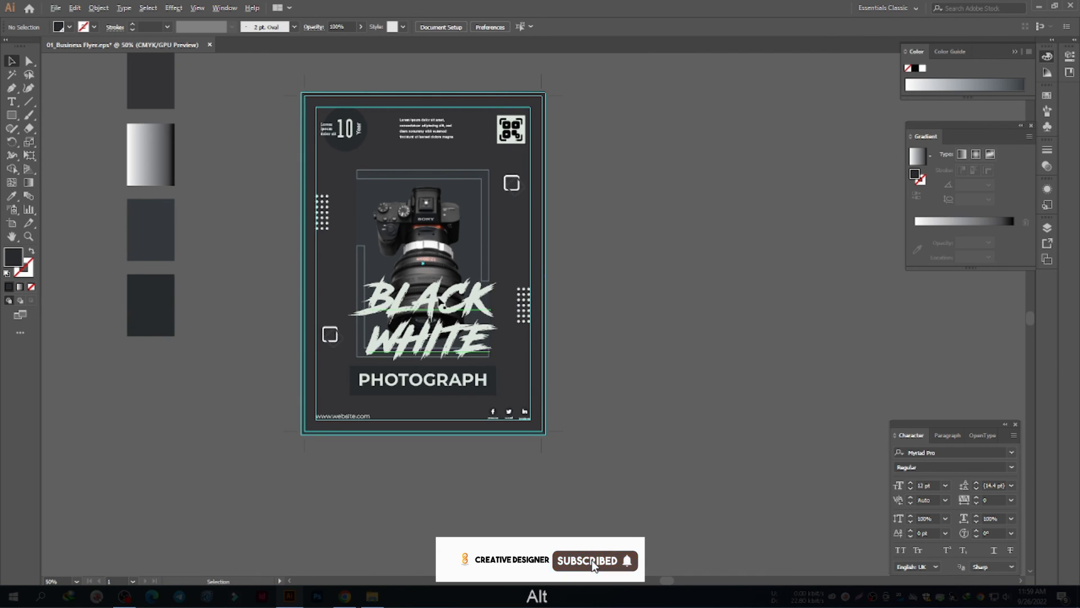
scroll(443, 295, up, 1)
scroll(634, 273, down, 1)
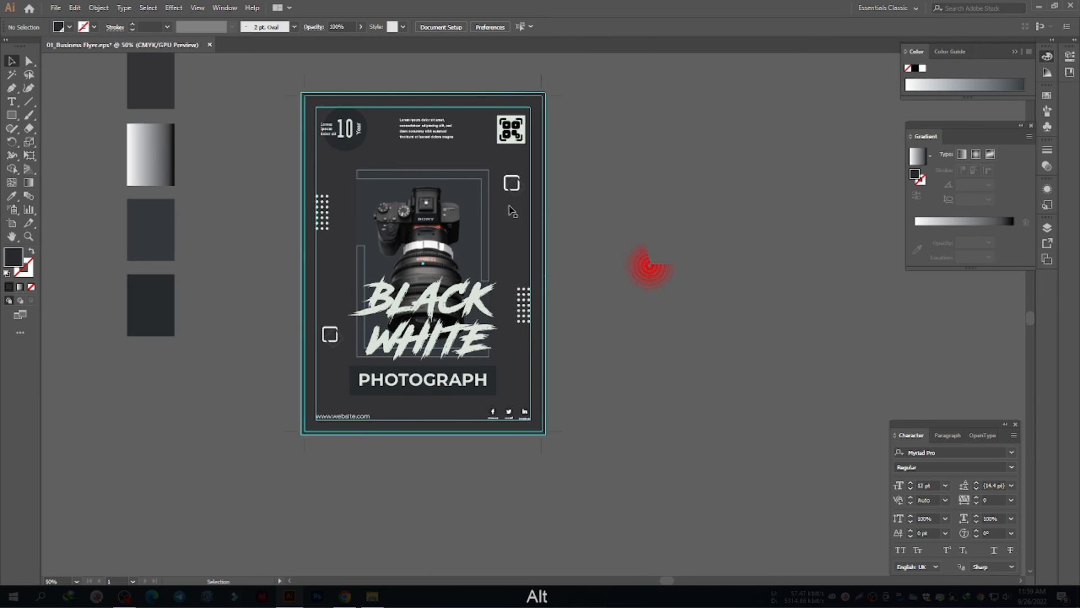
scroll(506, 225, up, 1)
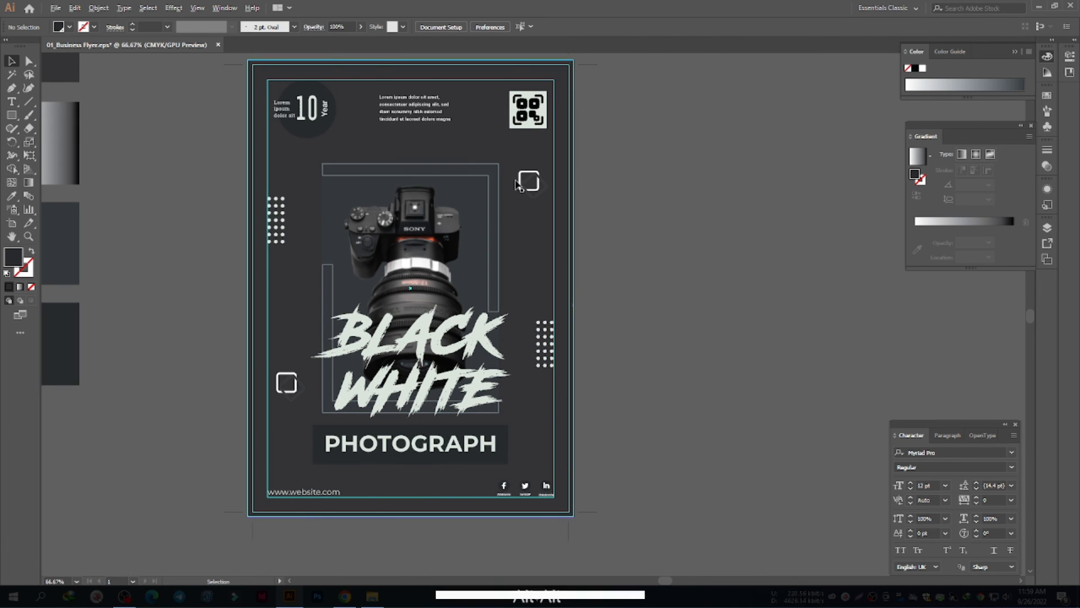
scroll(506, 177, up, 2)
scroll(599, 203, down, 1)
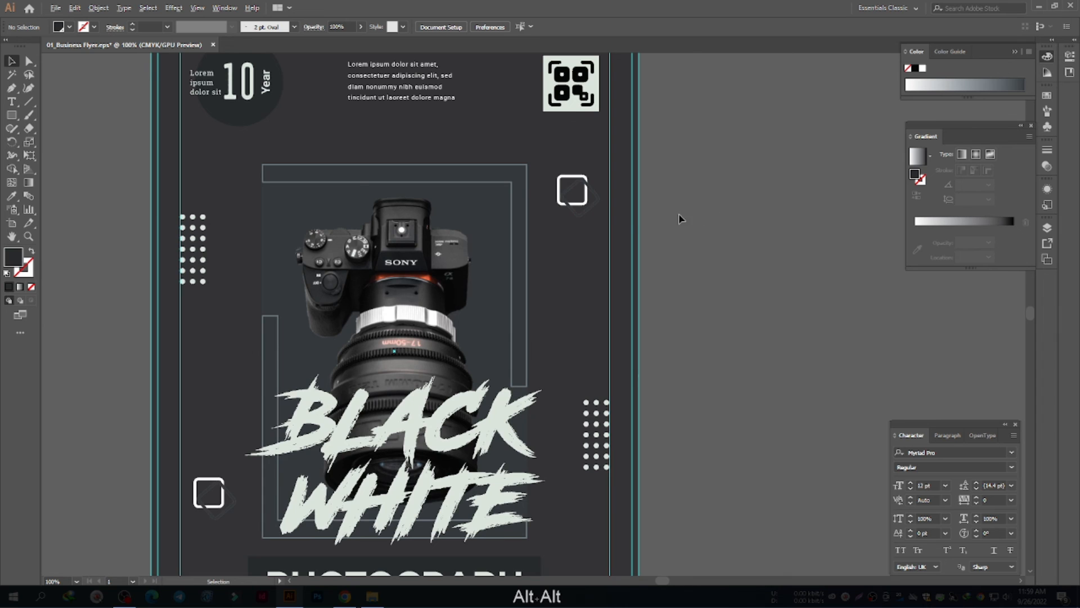
scroll(680, 219, down, 1)
Step: Delete the four reference colour swatches lying on the pasteboard beside the flyer
drag(734, 276, 712, 278)
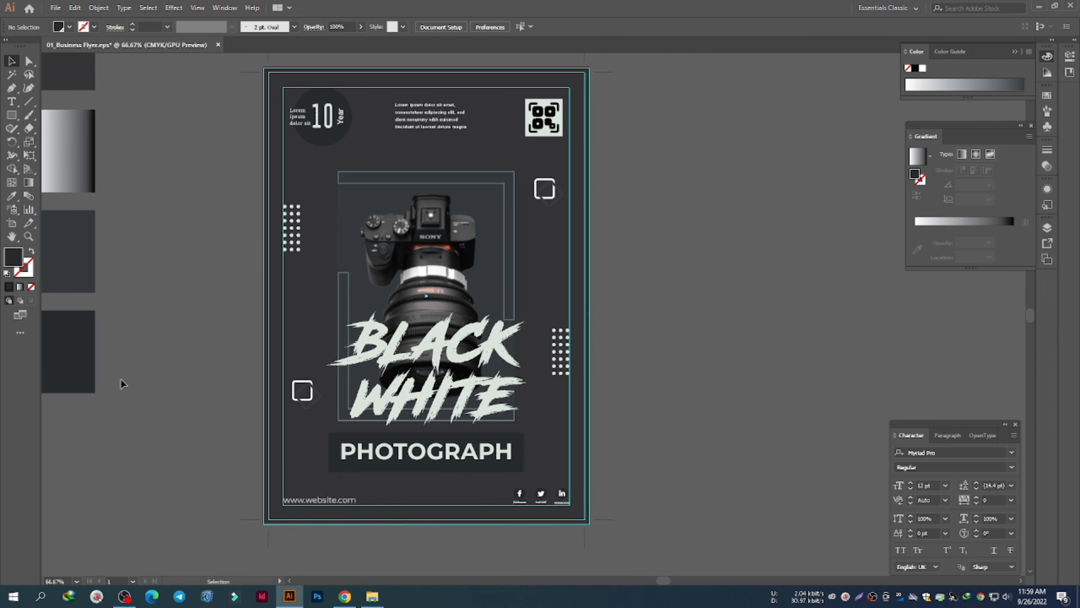
click(60, 72)
key(Delete)
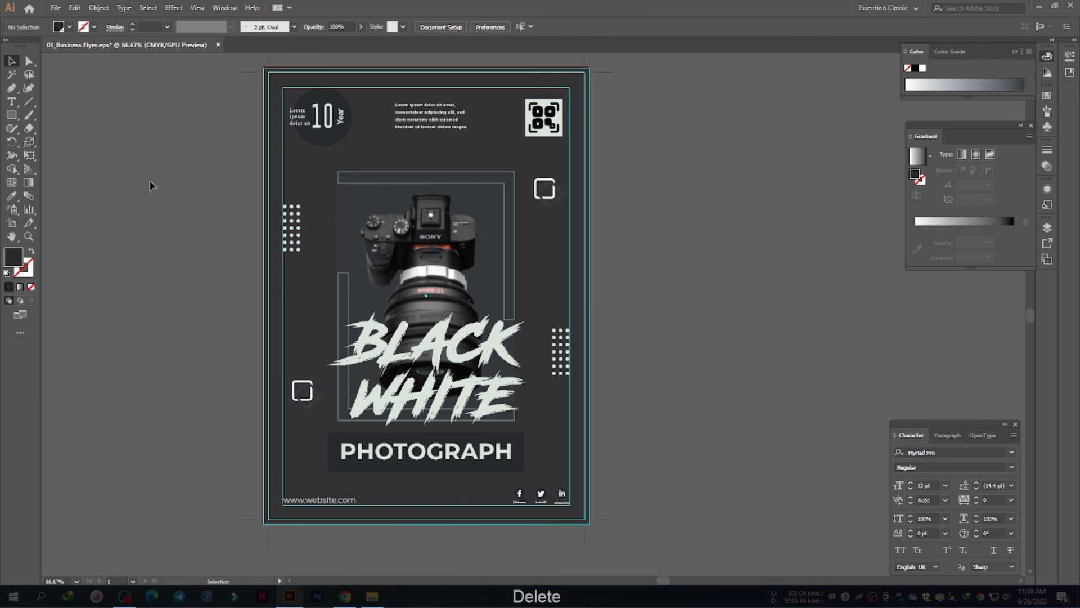
Step: Export the flyer for web as a JPEG and choose the Desktop as the destination folder
key(ctrl)
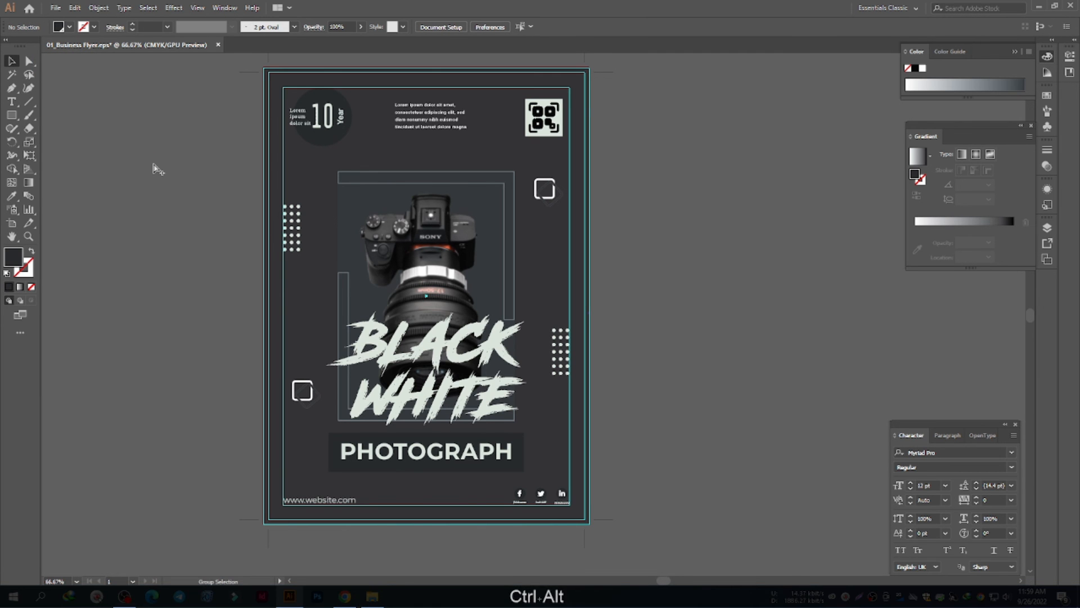
key(ctrl+alt+shift+s)
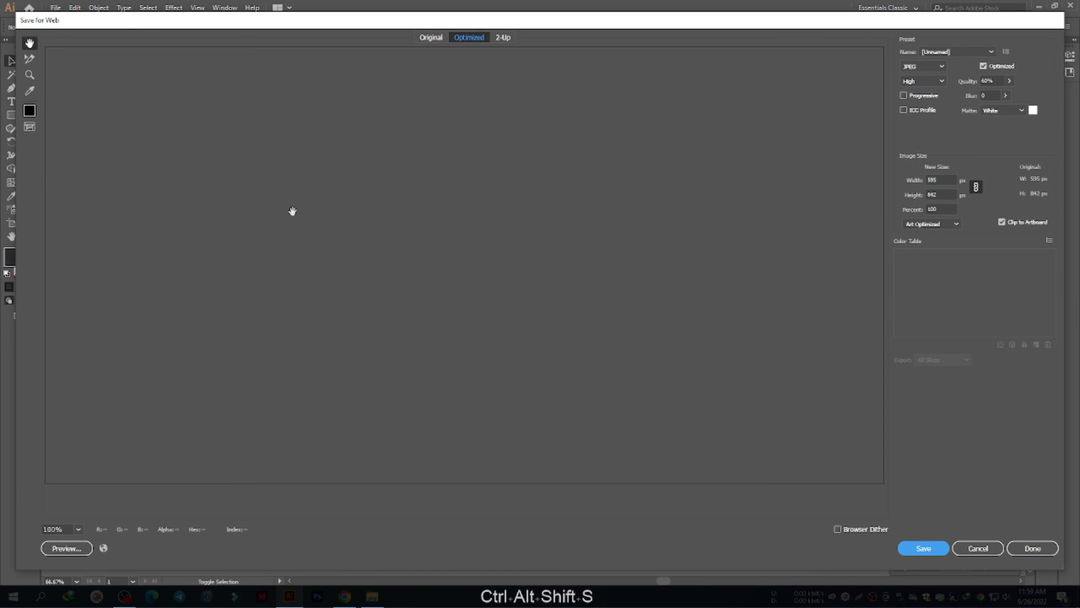
key(Return)
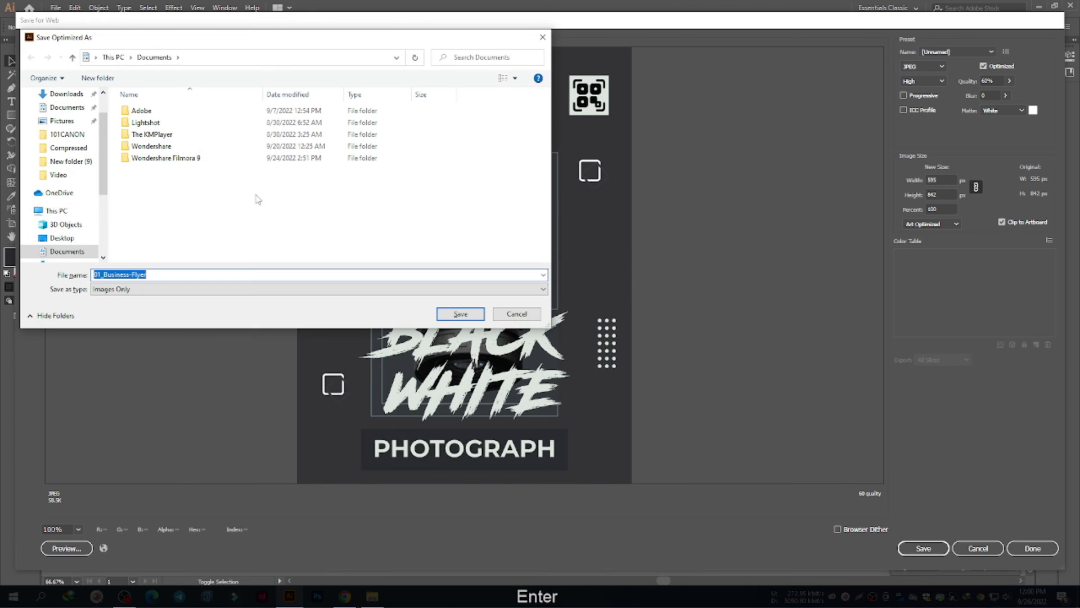
scroll(63, 116, up, 2)
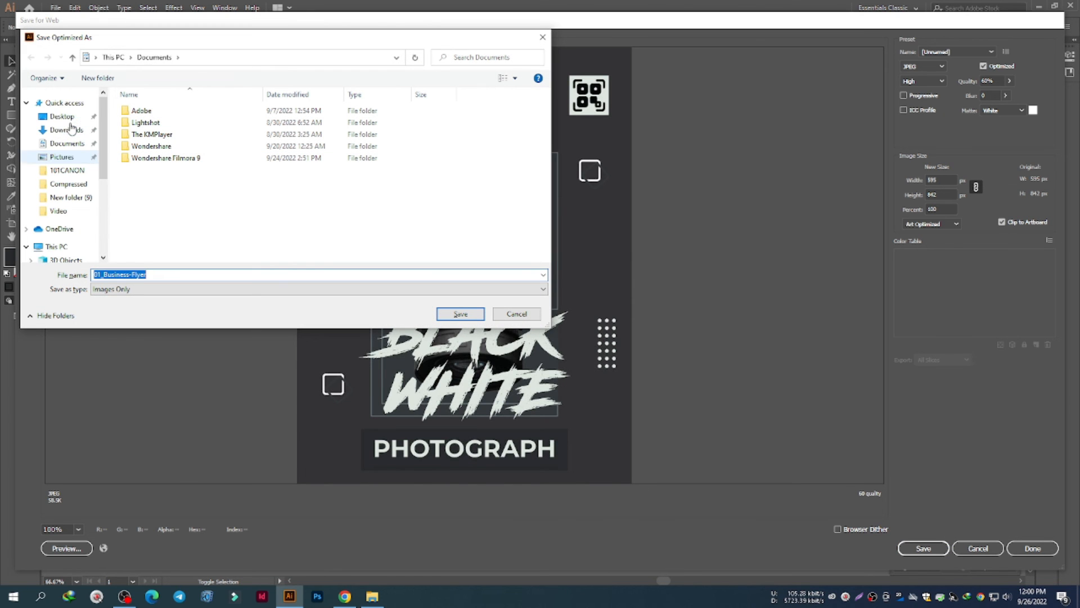
click(57, 116)
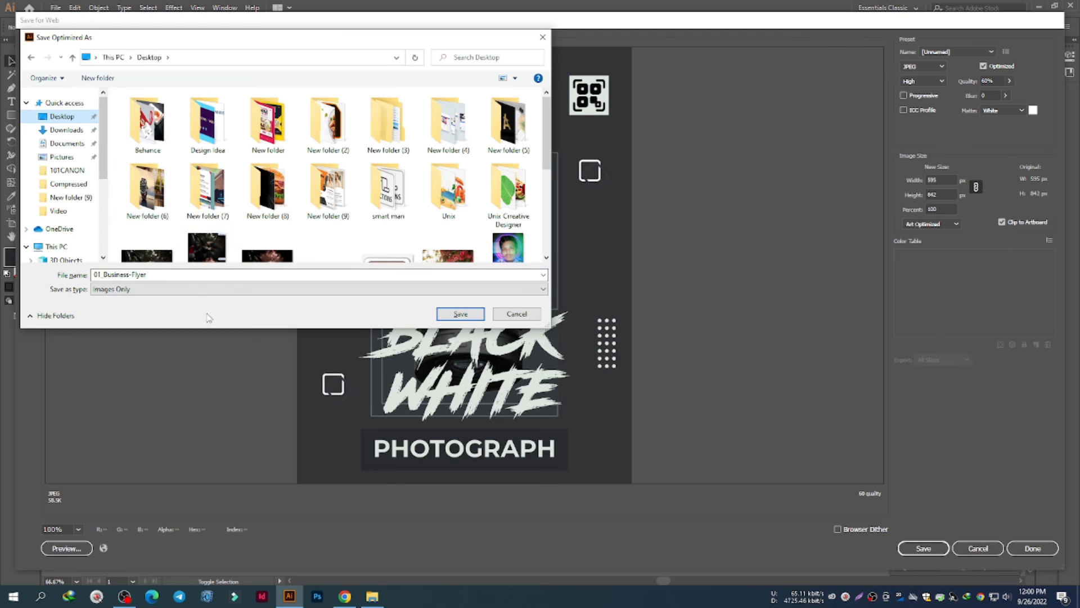
Step: Name the exported image "Business Flayer Design" and save it
click(159, 275)
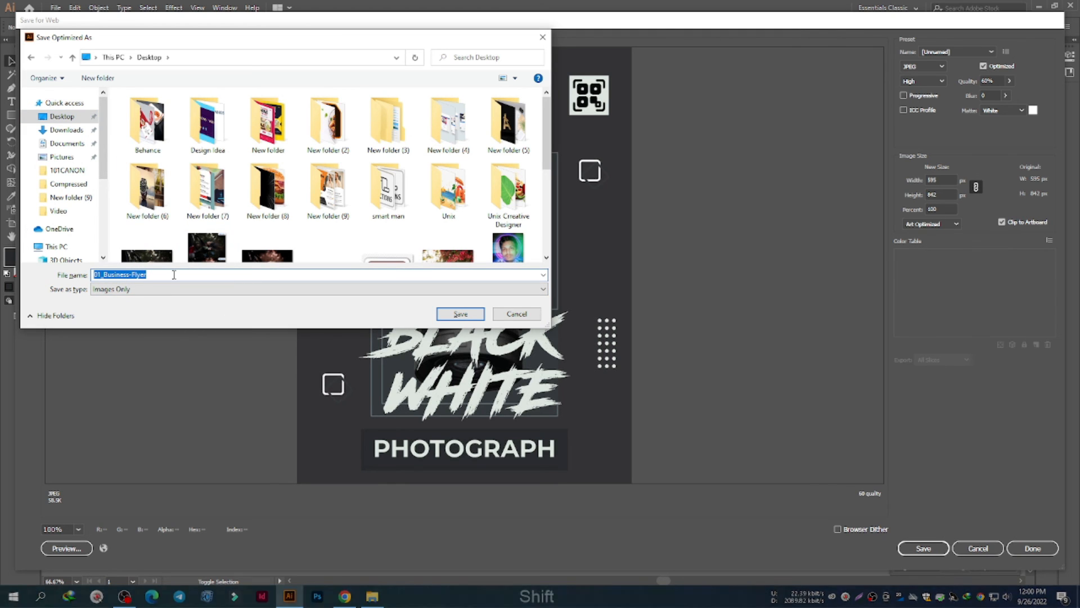
text(Busine)
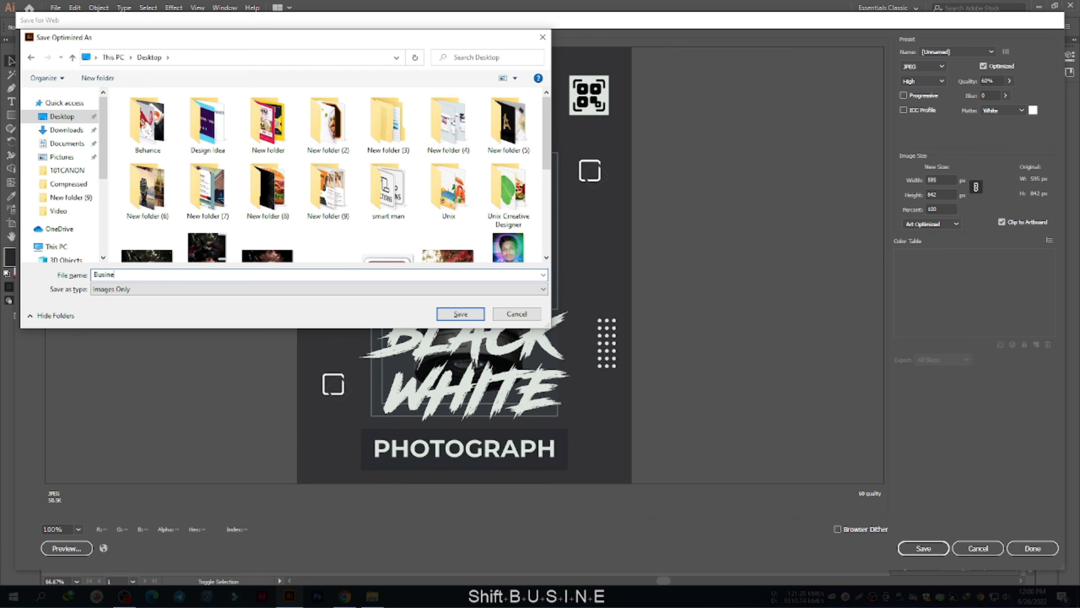
text(ss Flkl)
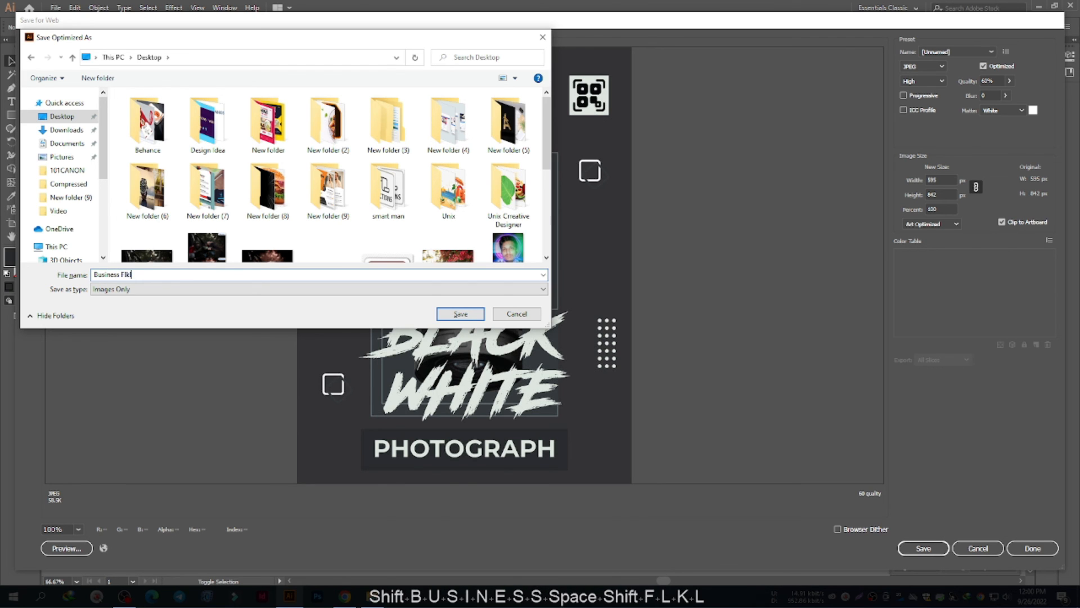
key(BackSpace)
key(BackSpace)
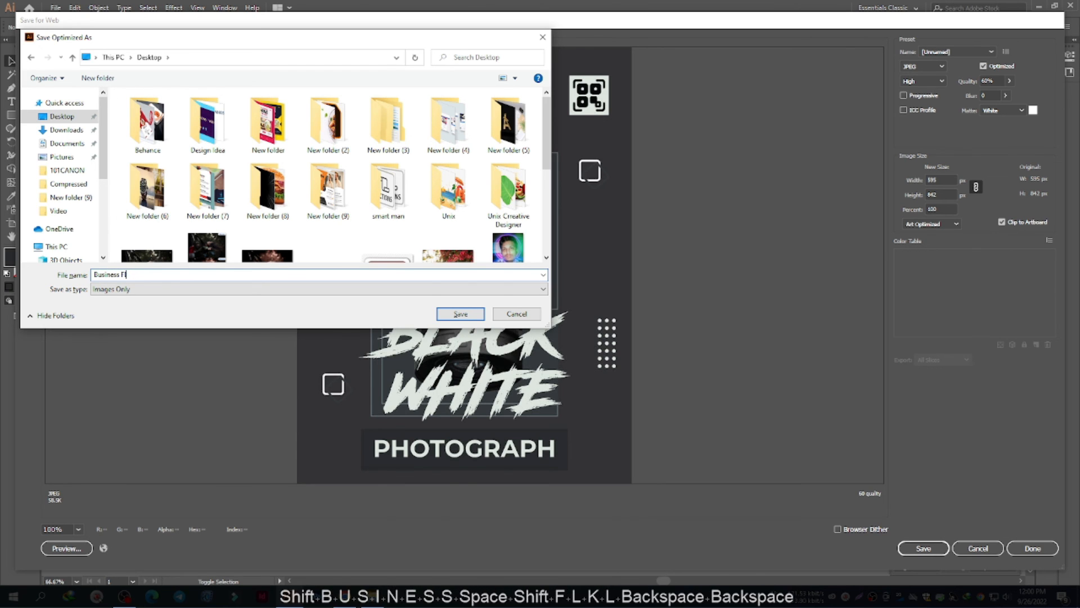
text(ayer)
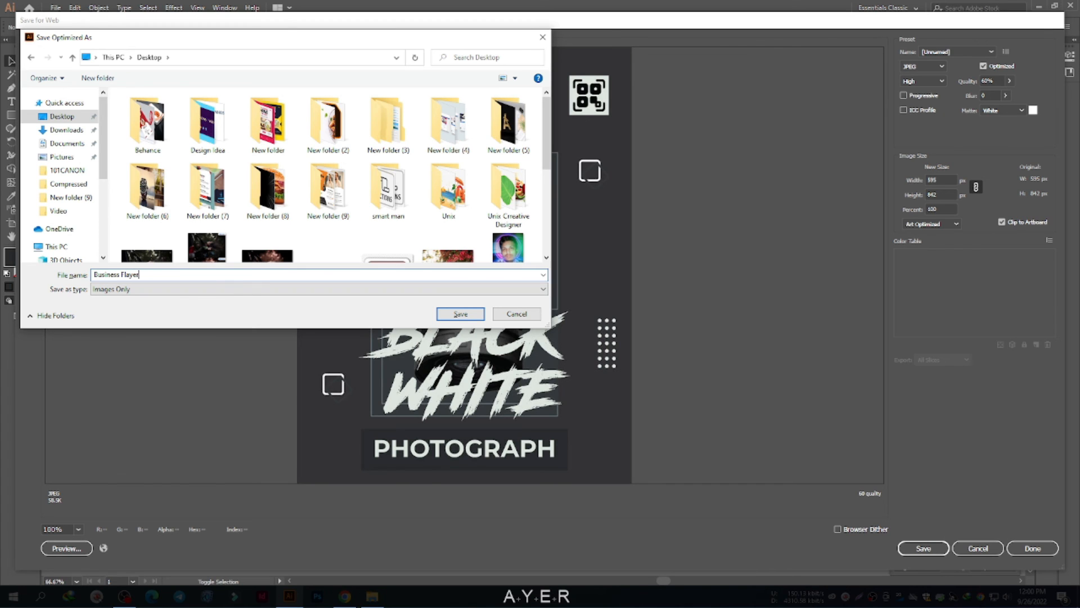
text( D)
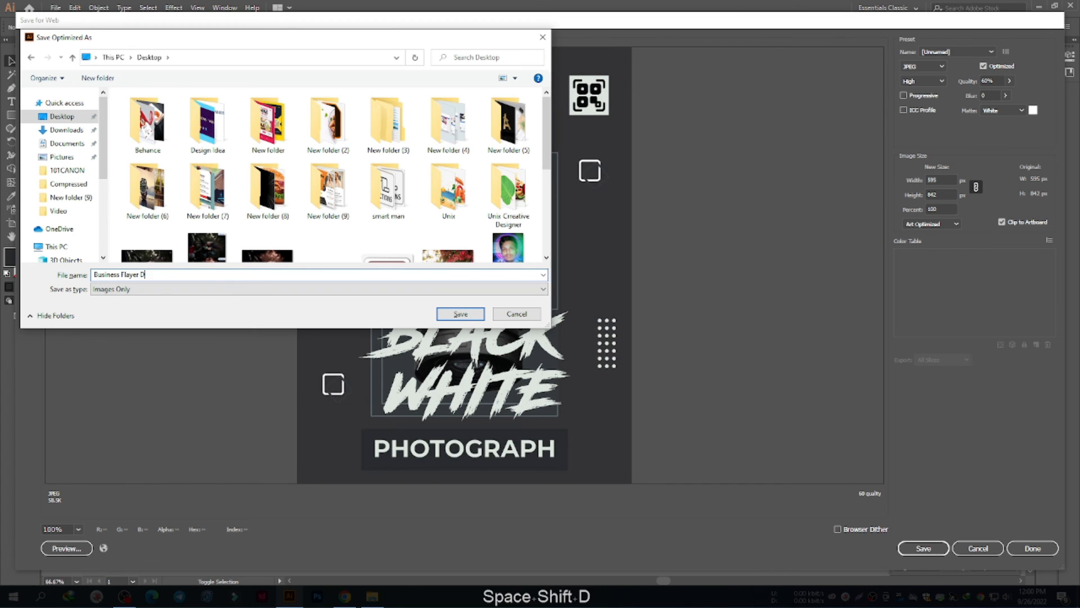
text(esign)
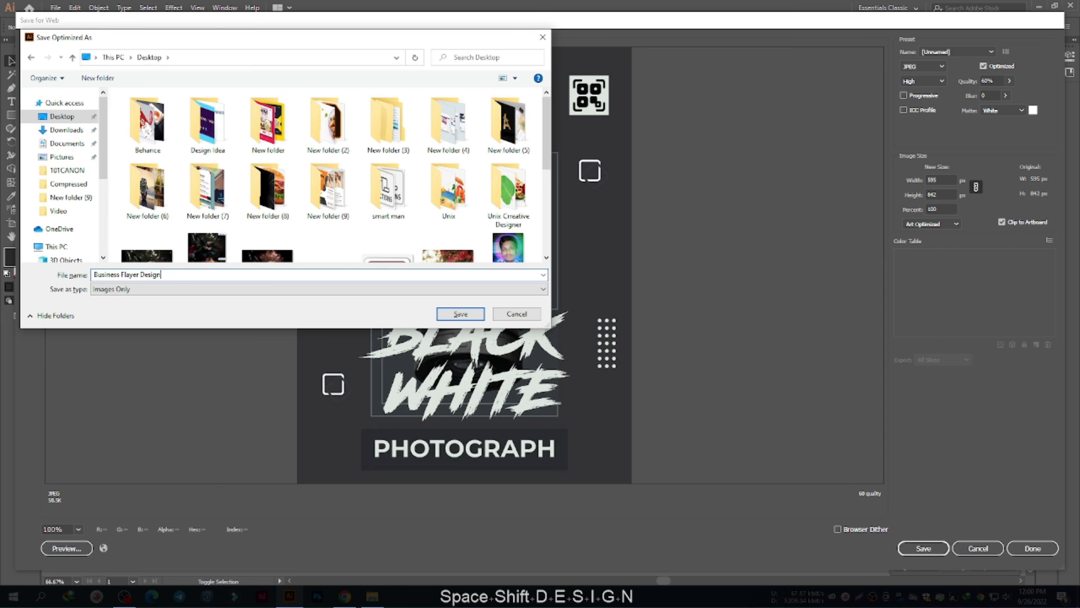
key(Return)
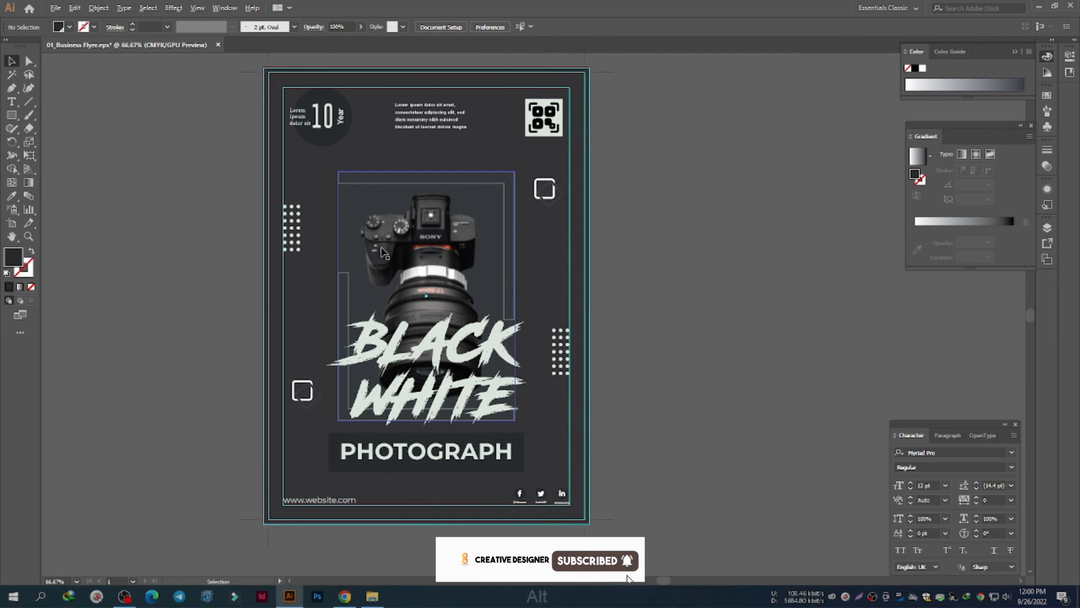
scroll(636, 277, up, 2)
scroll(606, 277, down, 2)
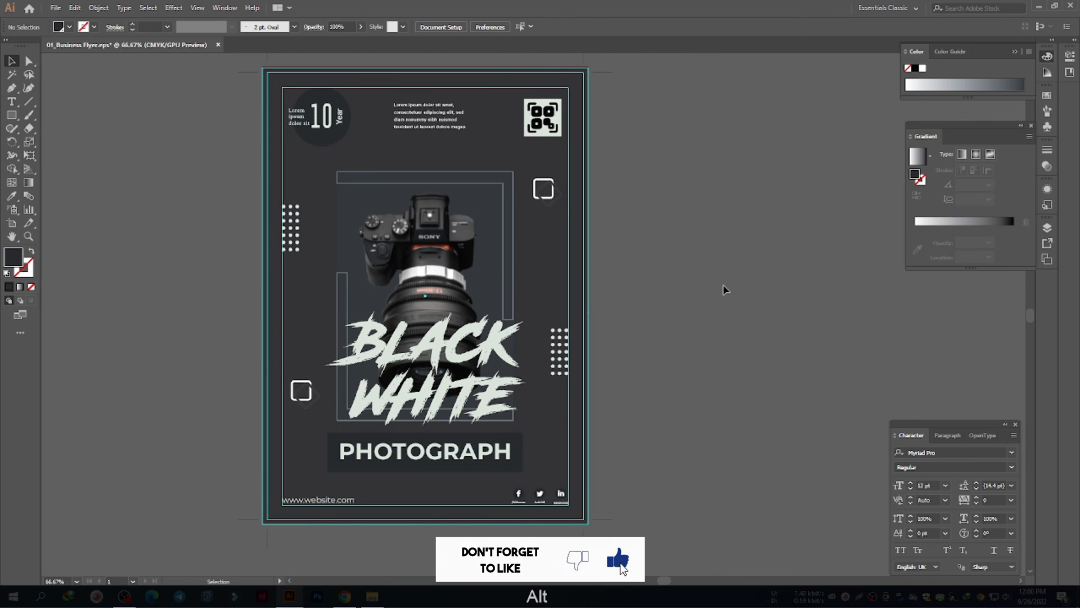